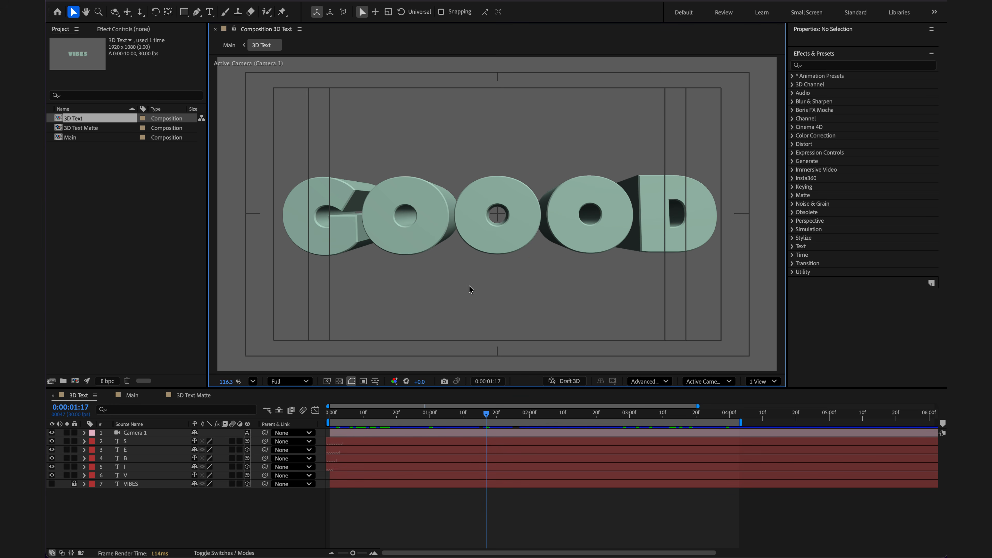
- Set the bevel style to None in the geometry options of text layers S, E, B, I and V
scroll(429, 227, up, 8)
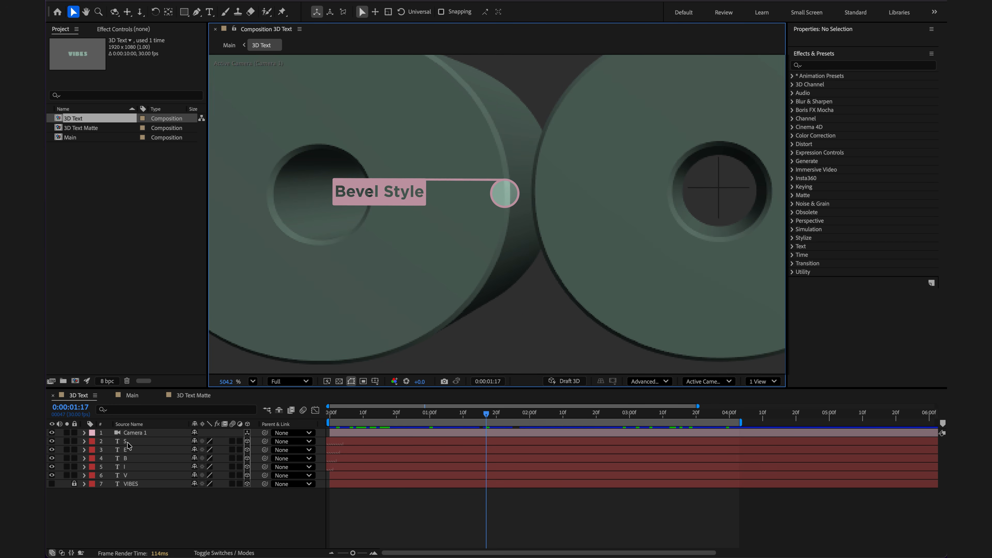
click(129, 441)
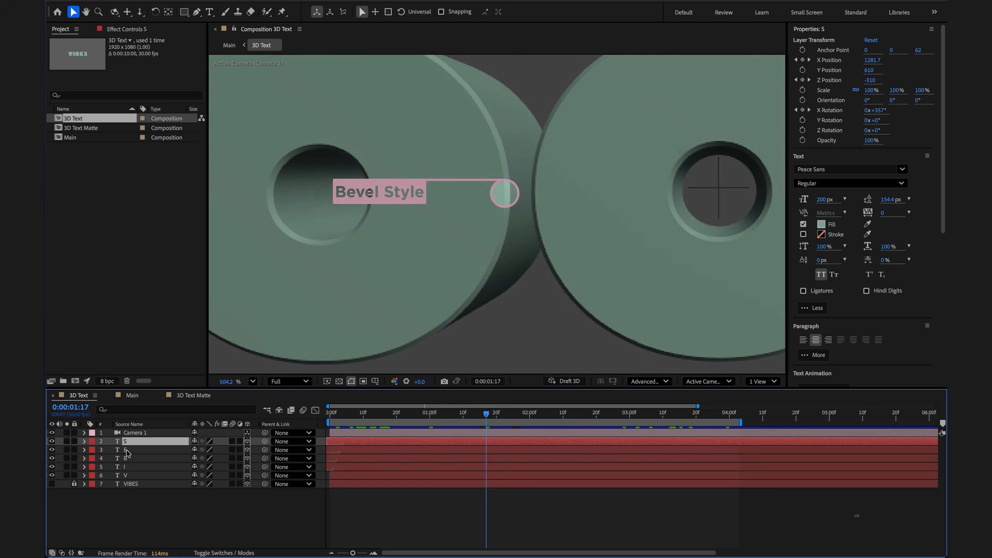
shift+click(133, 475)
click(84, 441)
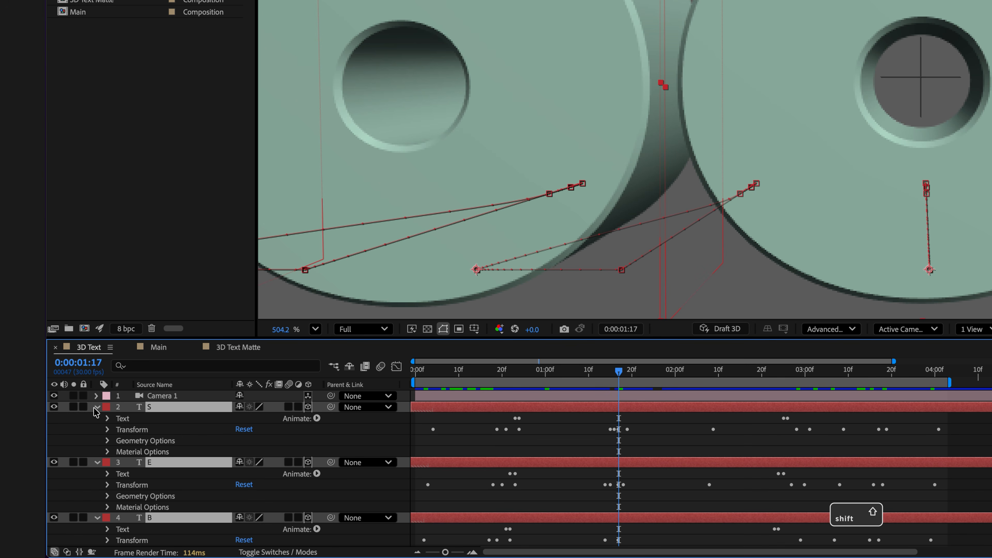
click(112, 441)
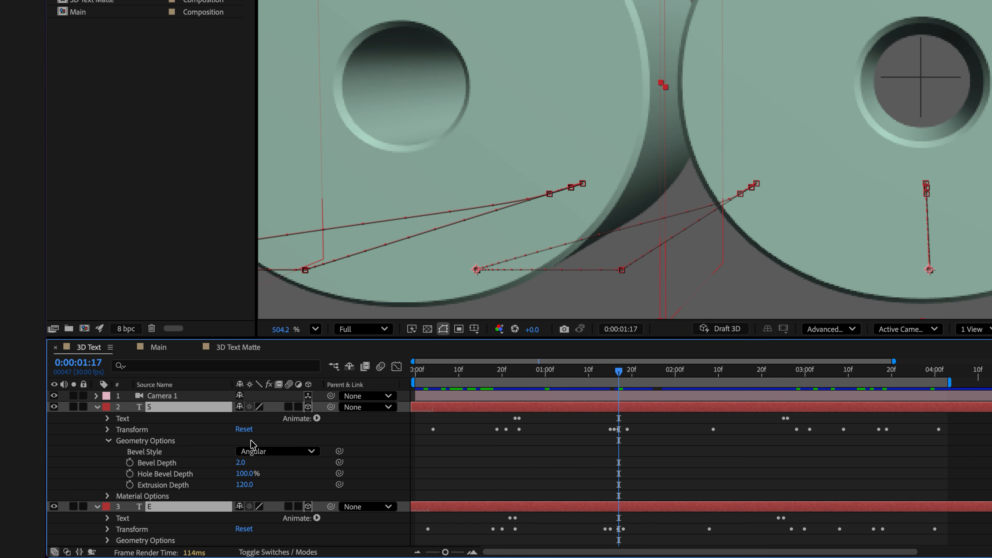
click(254, 451)
click(261, 465)
key(shift+slash)
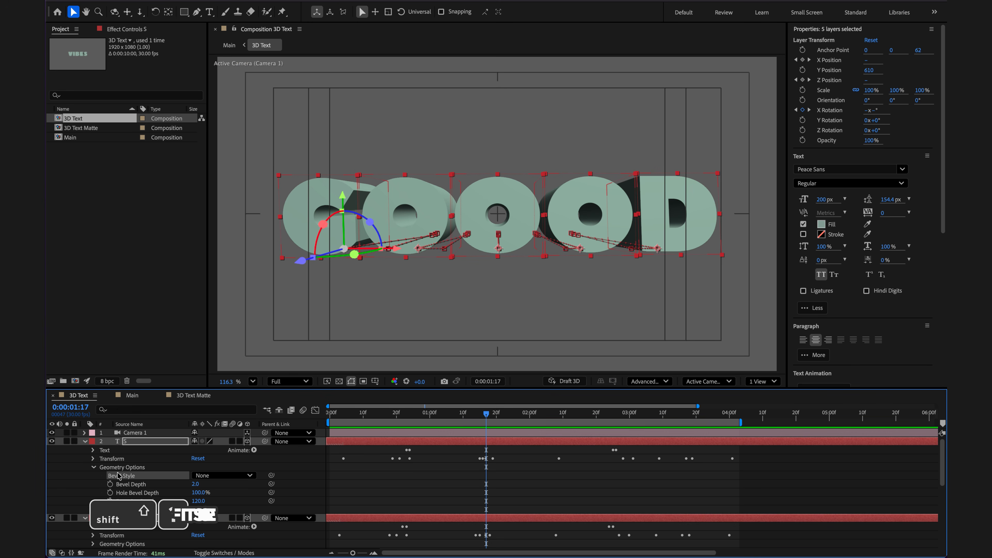
click(93, 467)
click(85, 441)
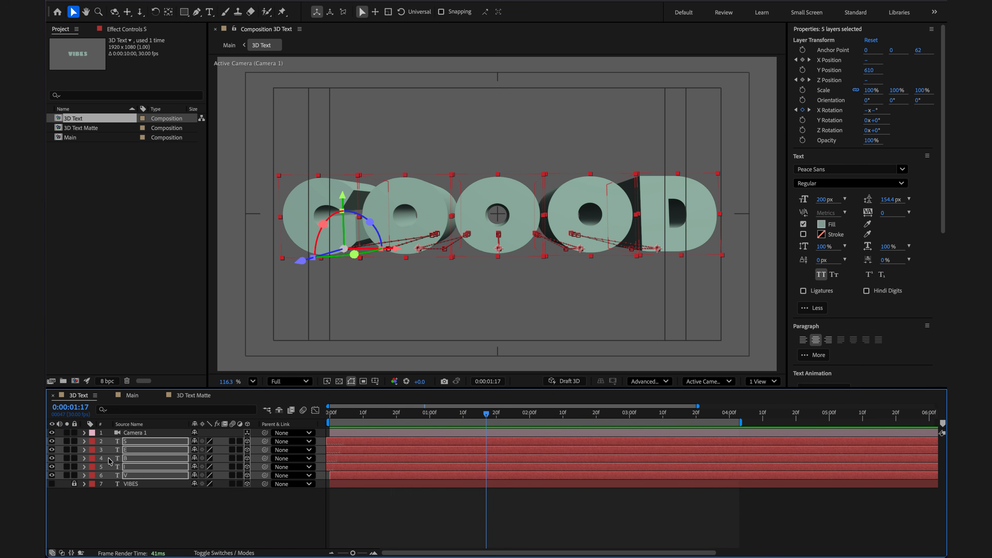
- Switch to the Main composition and add a Stroke layer style to the 3D Text layer
key(Tab)
click(76, 478)
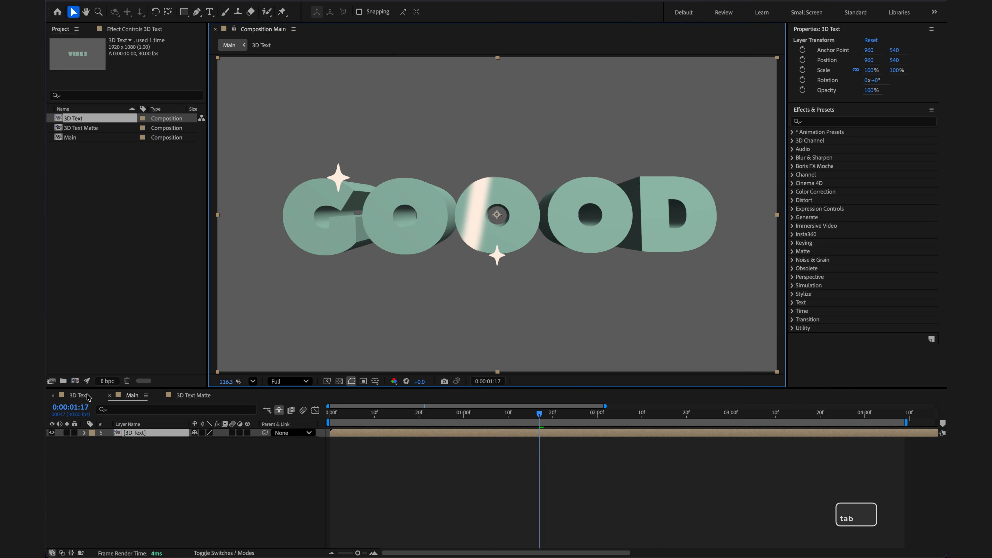
right_click(411, 437)
mouse_move(429, 367)
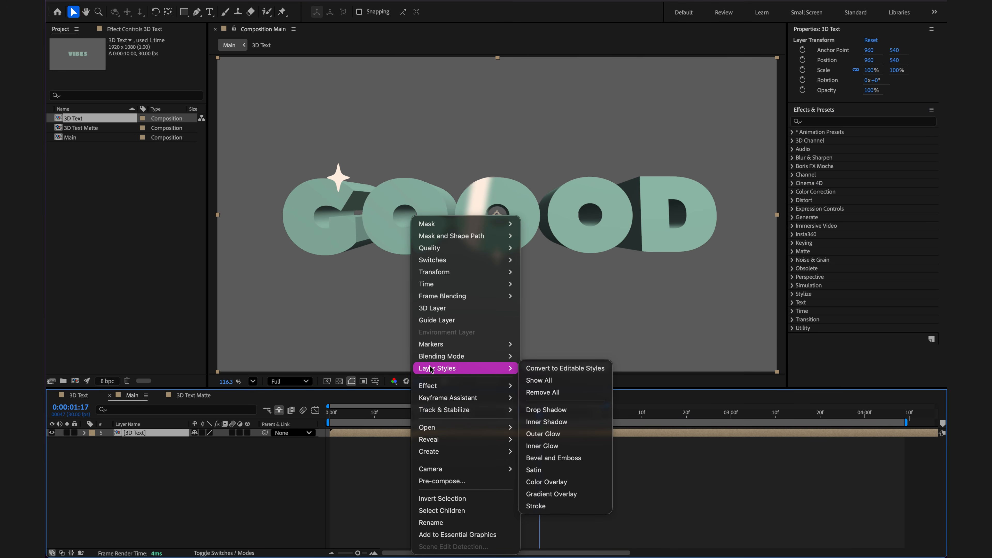
click(555, 507)
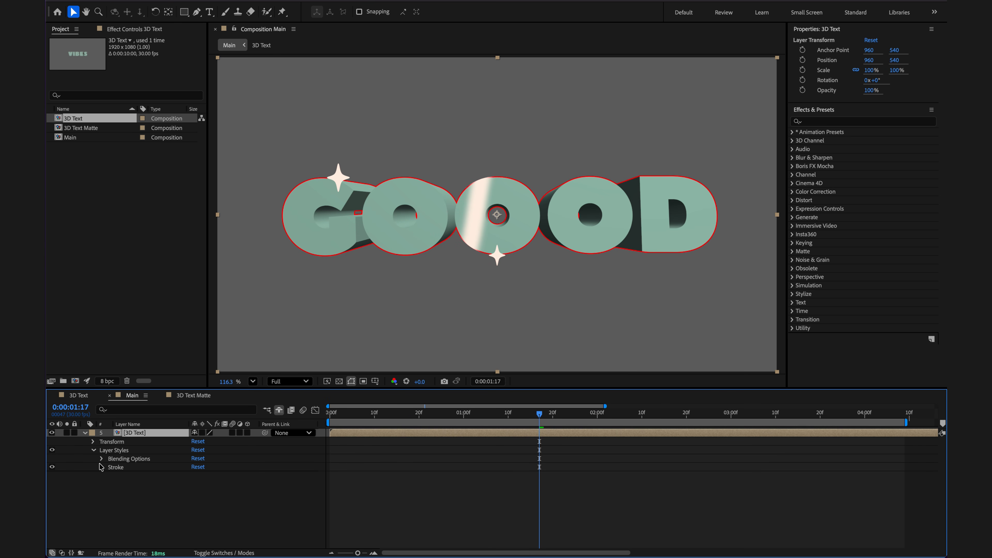
- Set the 3D Text layer's stroke size to 5 and its color to dark gray 303030
click(101, 467)
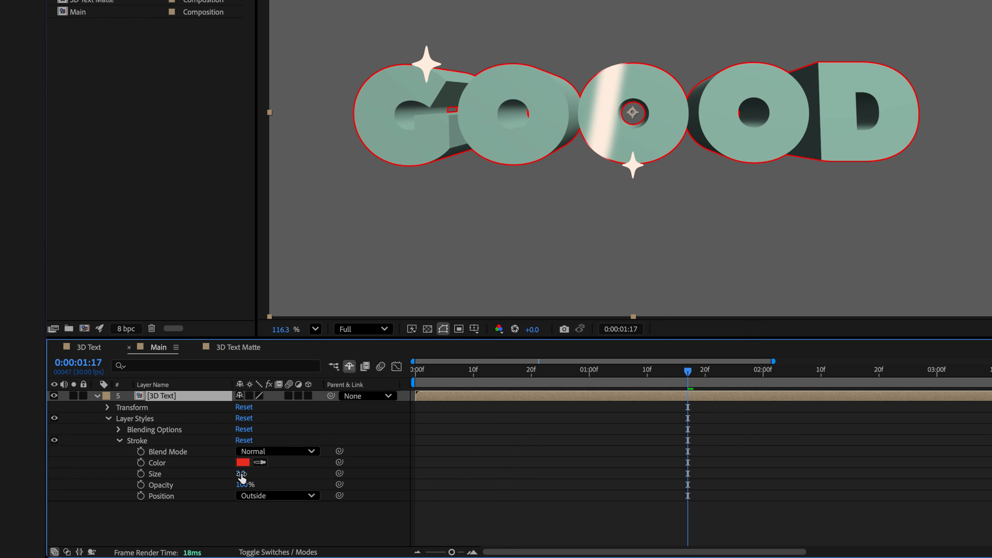
click(241, 474)
key(Return)
click(243, 463)
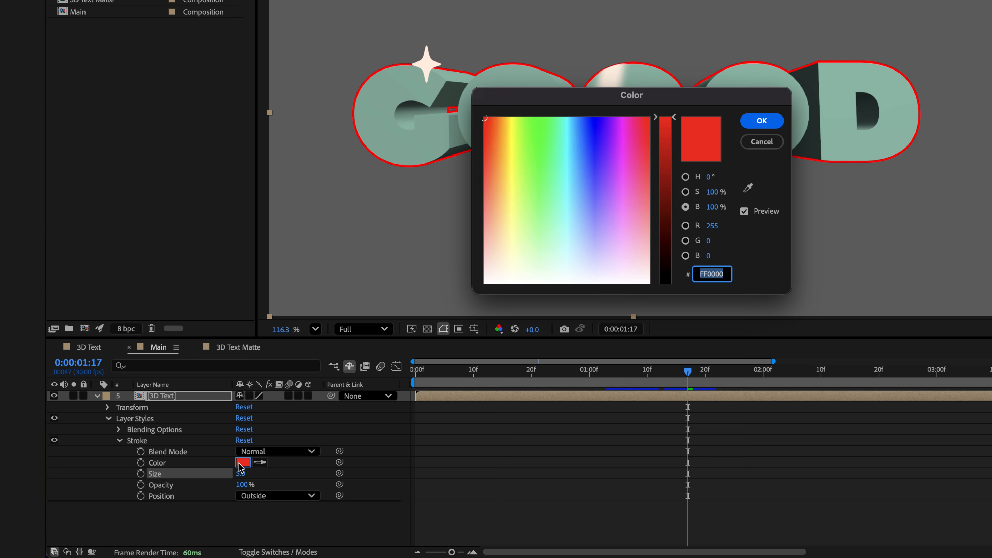
drag(609, 100, 572, 208)
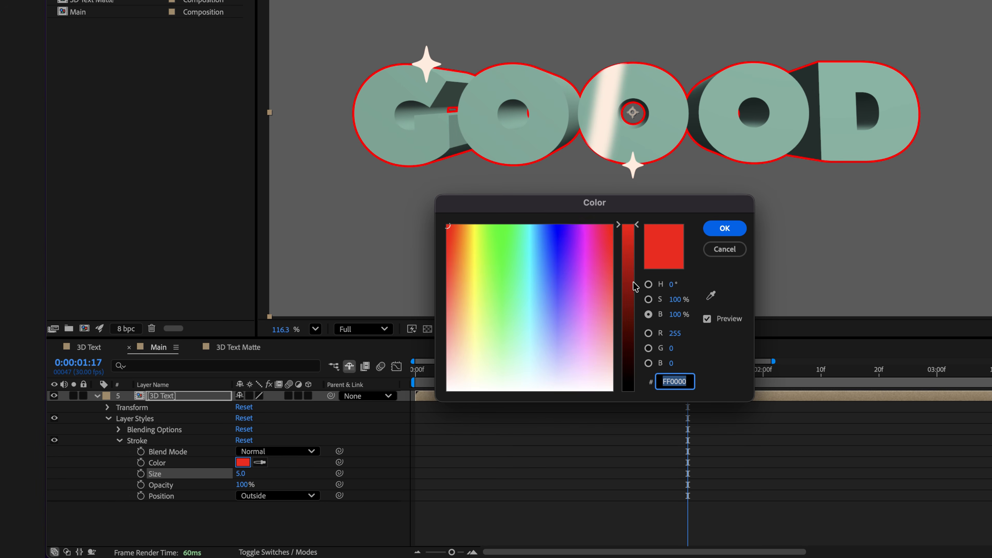
drag(673, 300, 587, 292)
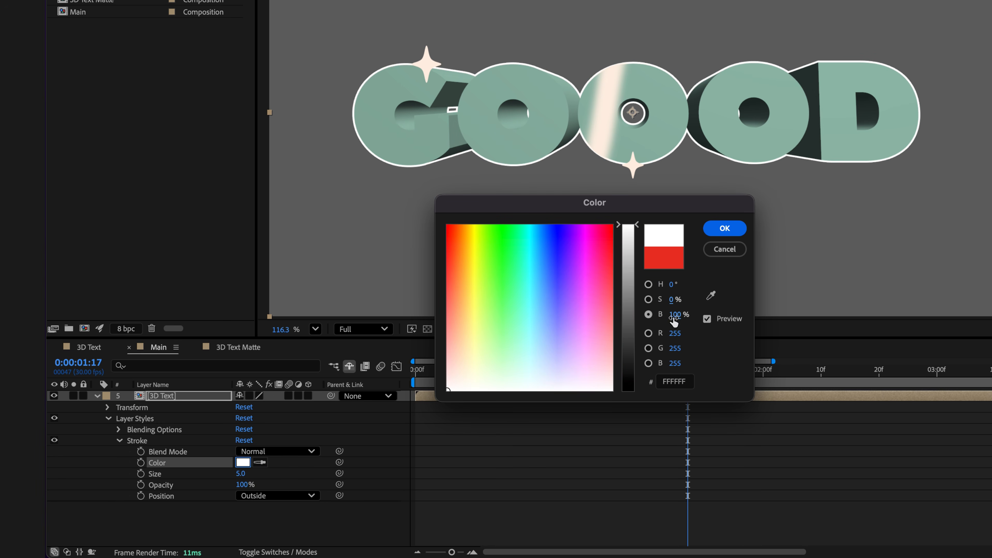
drag(673, 314, 620, 321)
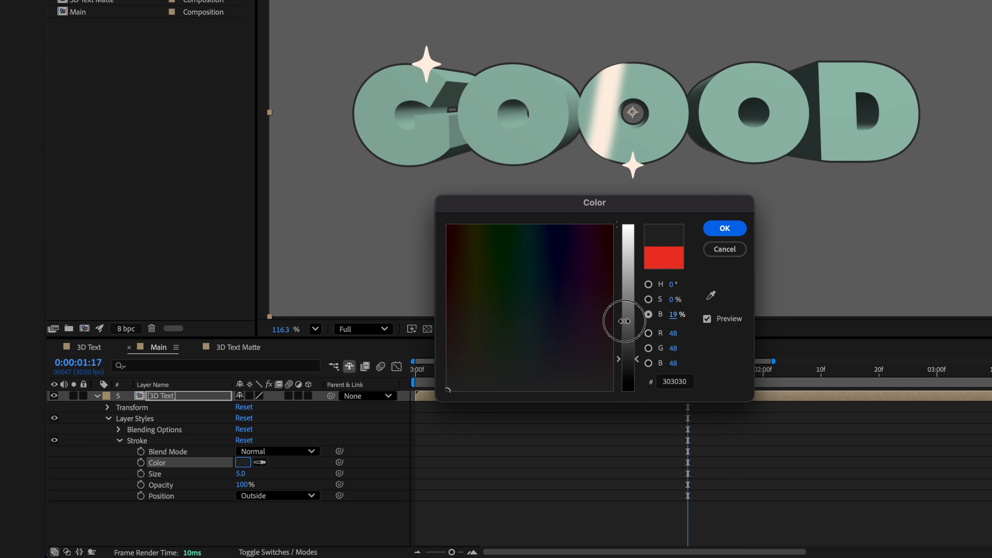
click(724, 229)
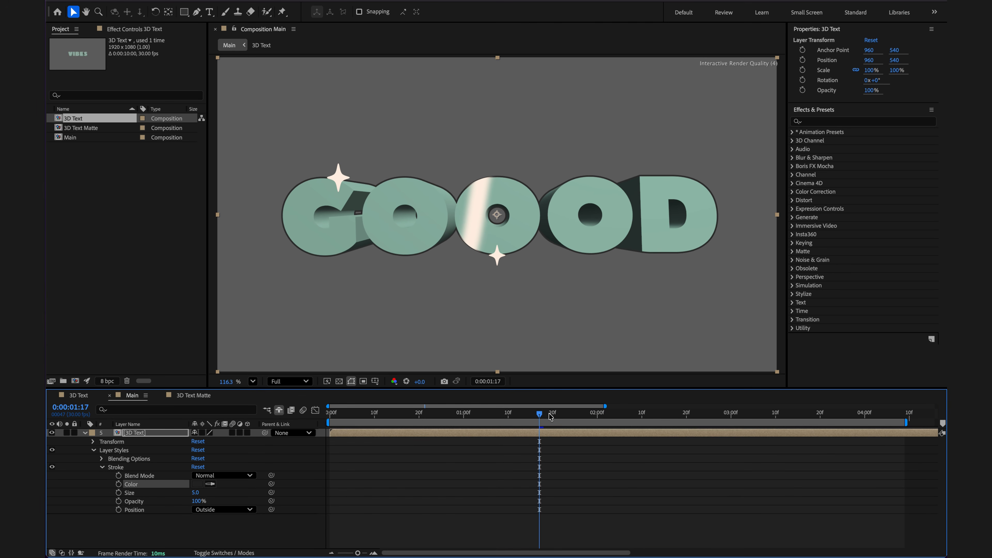
- Examine the outline around the letters up close and at different frames of the Main composition
drag(702, 371, 666, 374)
drag(522, 416, 508, 414)
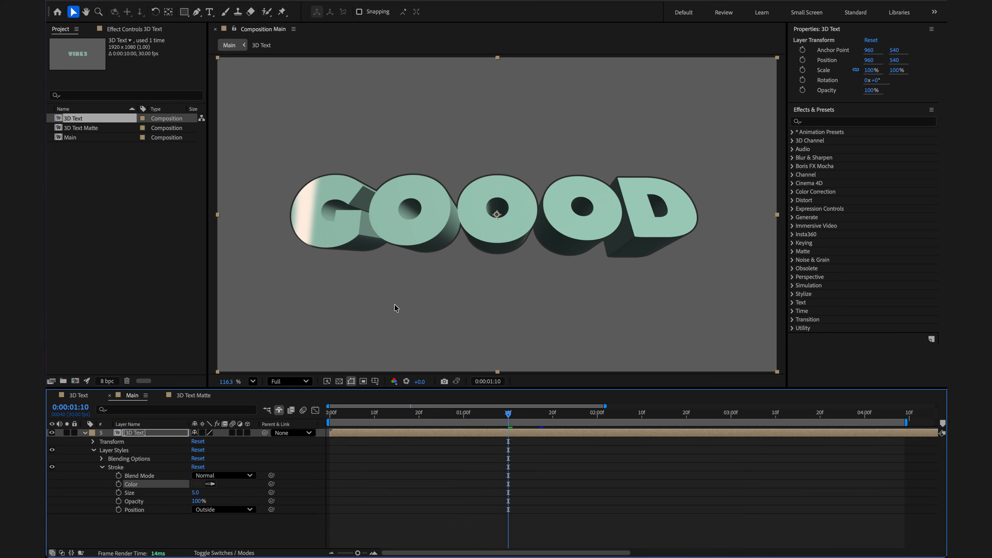
scroll(359, 199, up, 5)
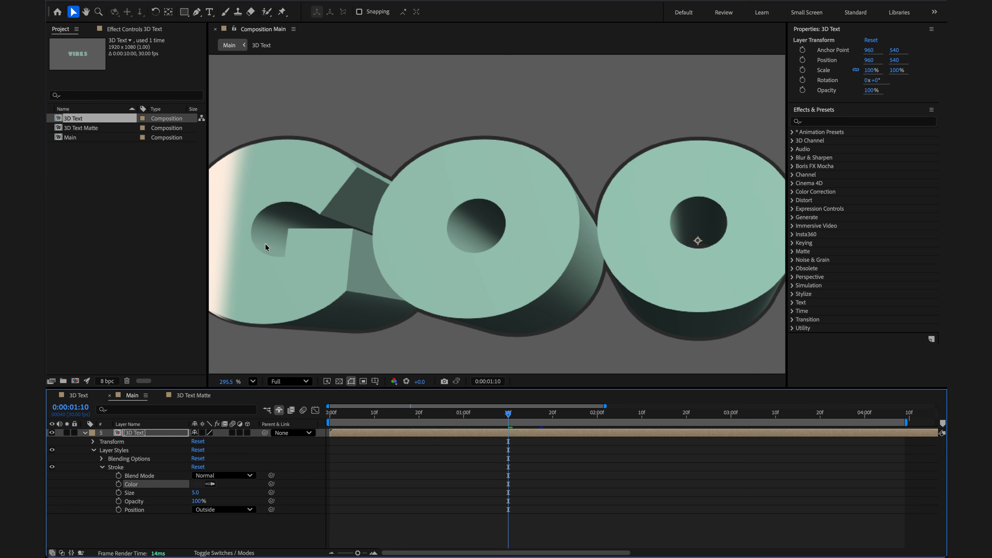
scroll(498, 229, down, 5)
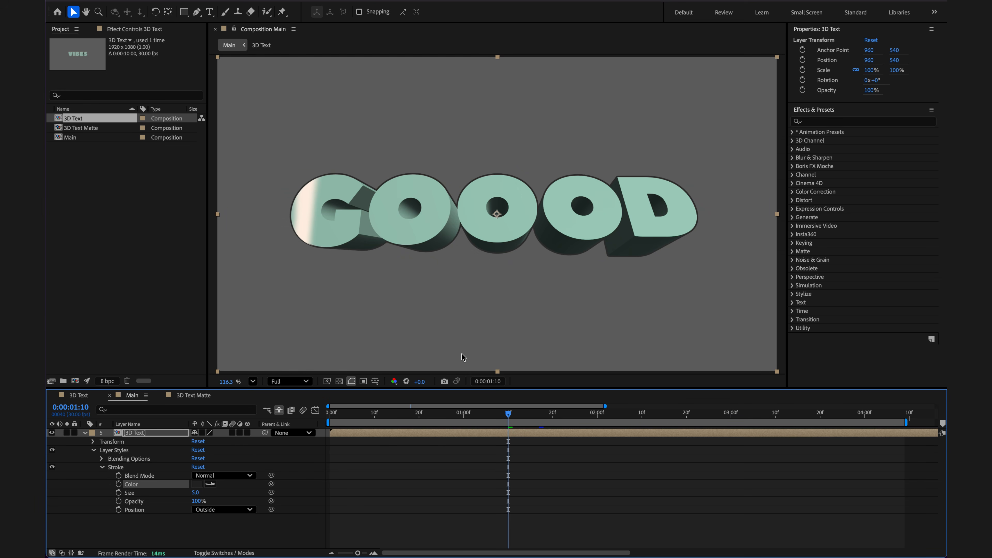
drag(509, 413, 614, 402)
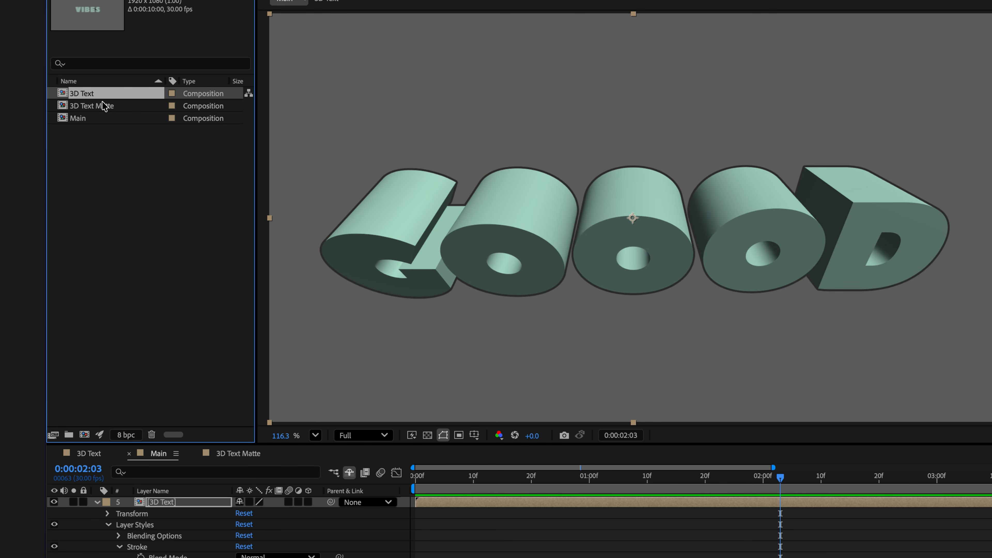
- Duplicate the 3D Text composition in the project and rename the copy "3D Text face"
key(ctrl+d)
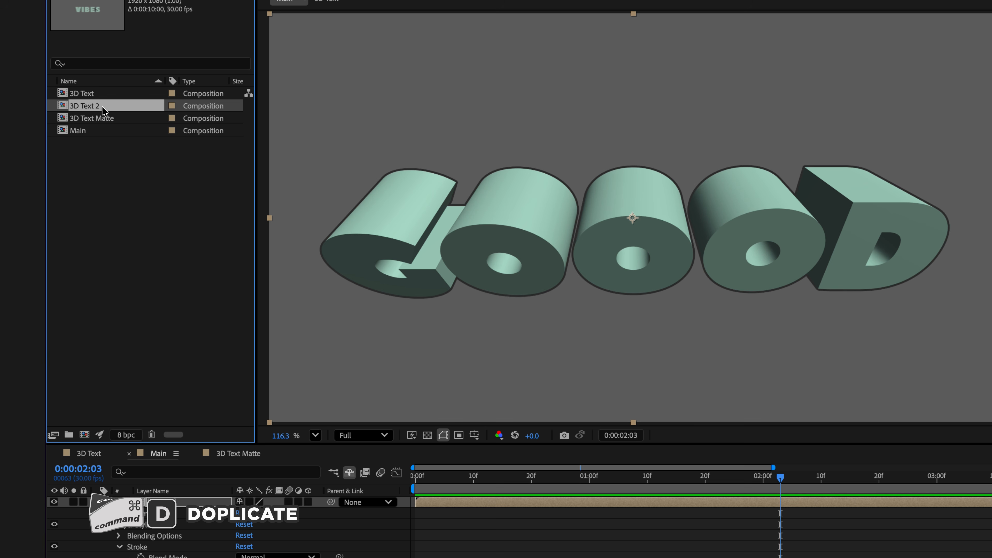
key(Return)
click(125, 109)
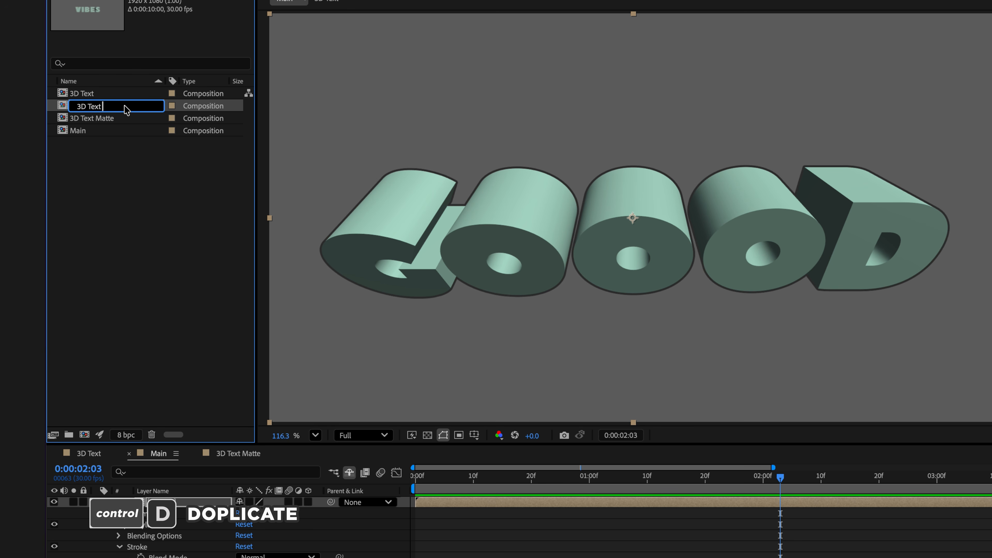
text(face)
key(Return)
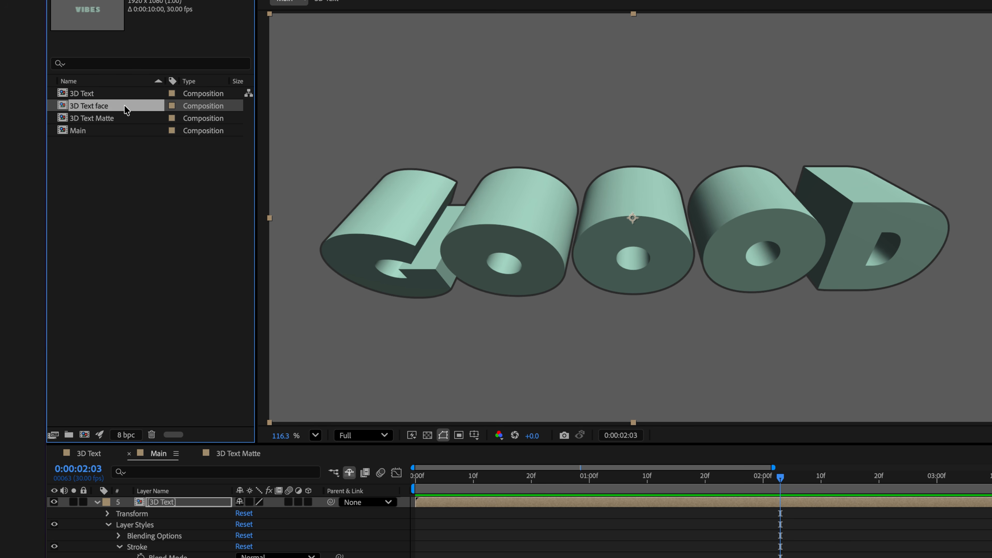
- Assign label colors to the compositions: Aqua for 3D Text face, Pink for 3D Text and Red for Main
click(172, 106)
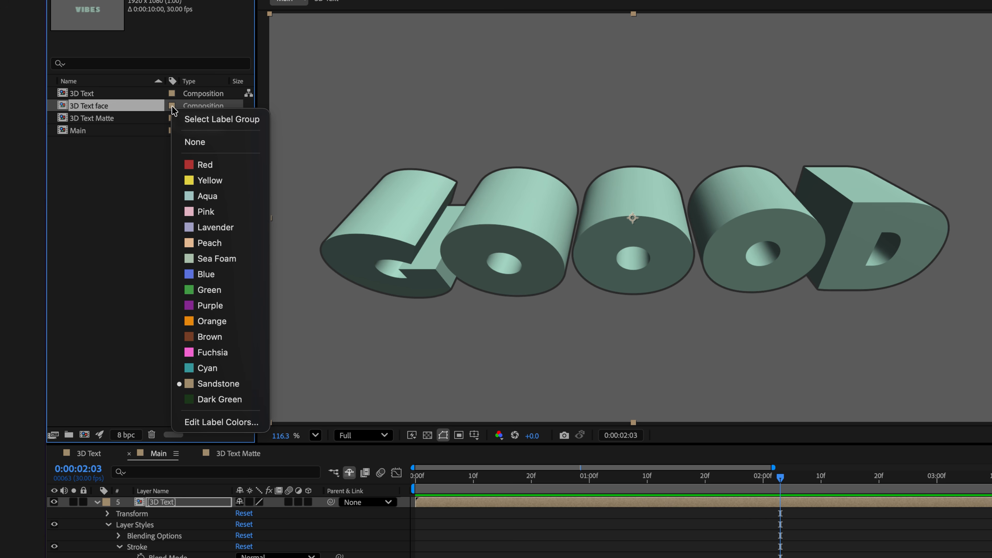
click(218, 196)
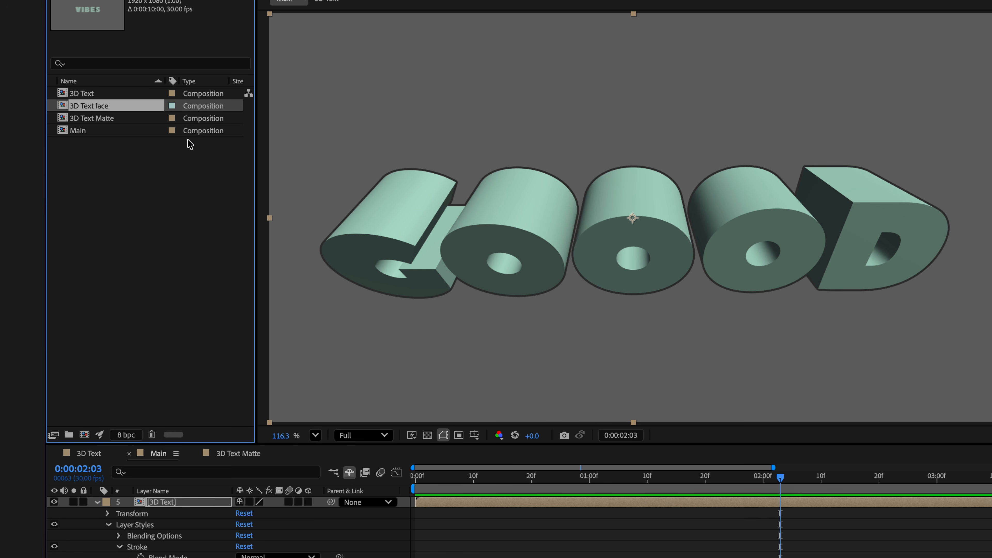
click(170, 93)
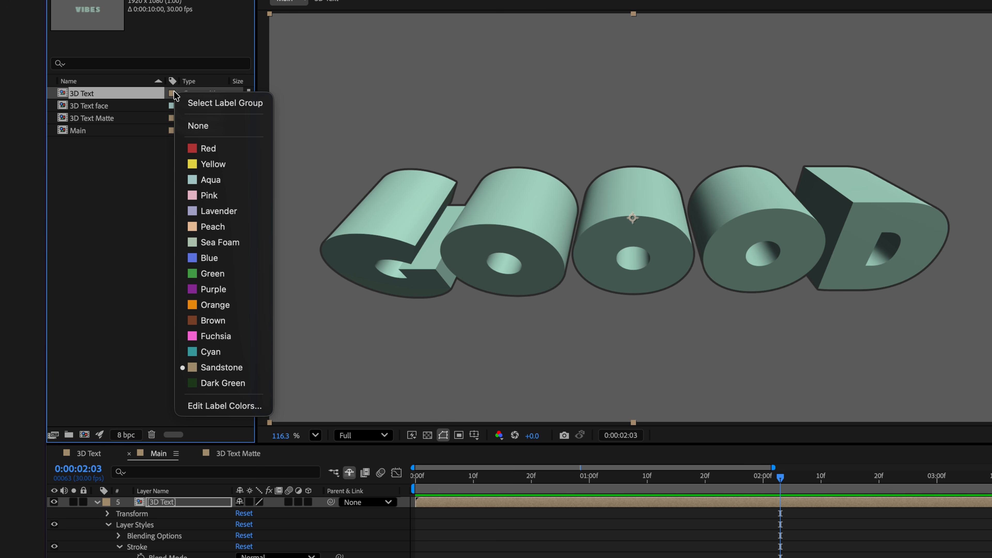
click(216, 199)
click(76, 134)
click(172, 131)
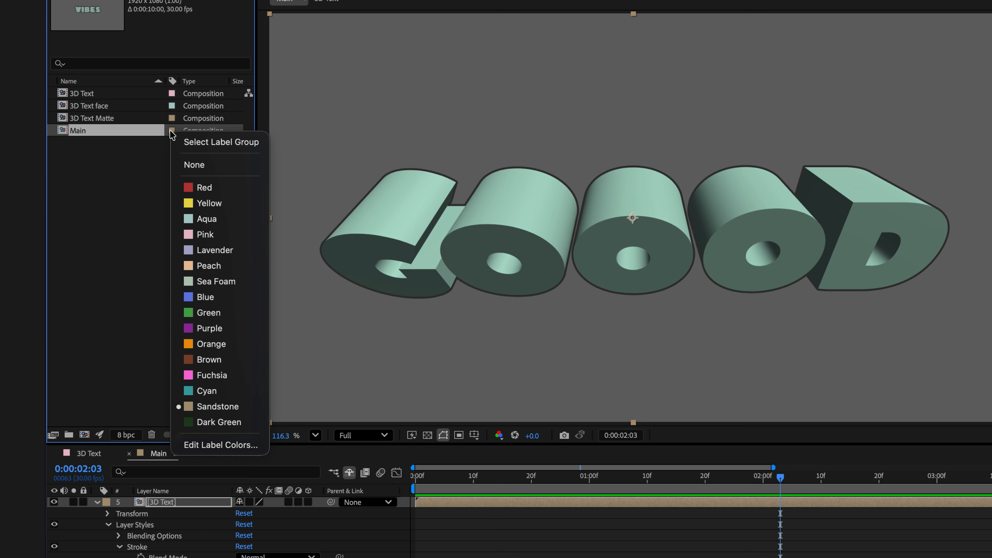
click(208, 189)
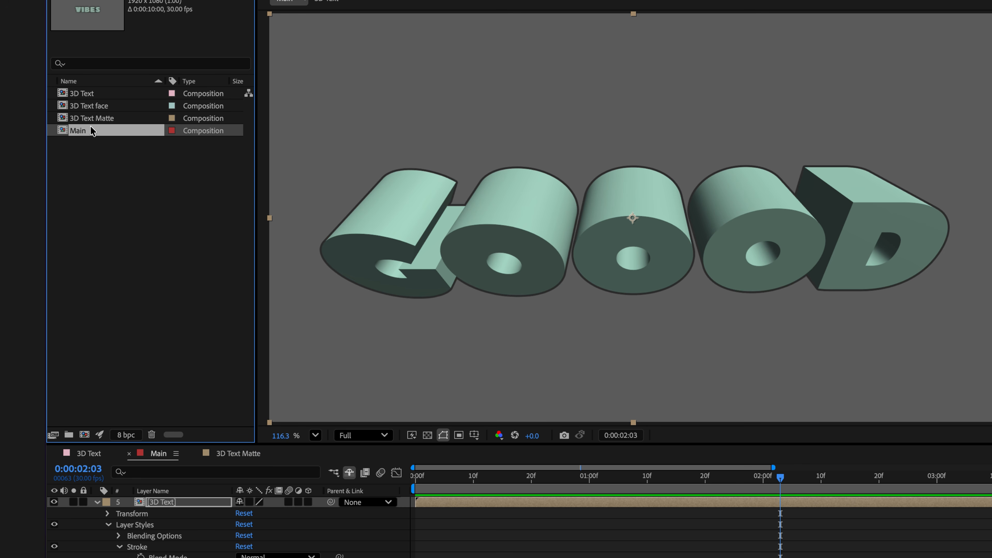
- Open the 3D Text face composition and add a Side Color RGB text animator to layer S
double_click(94, 110)
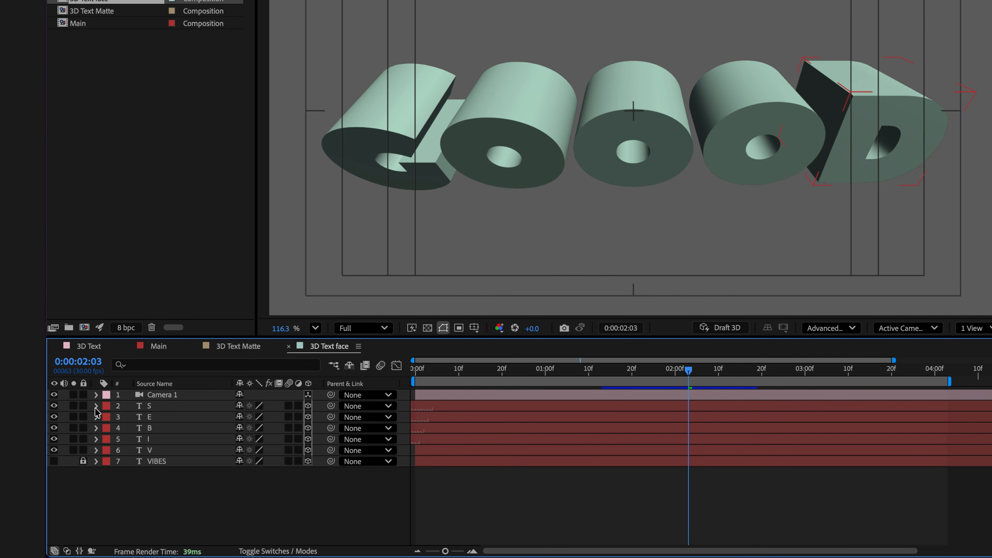
click(84, 441)
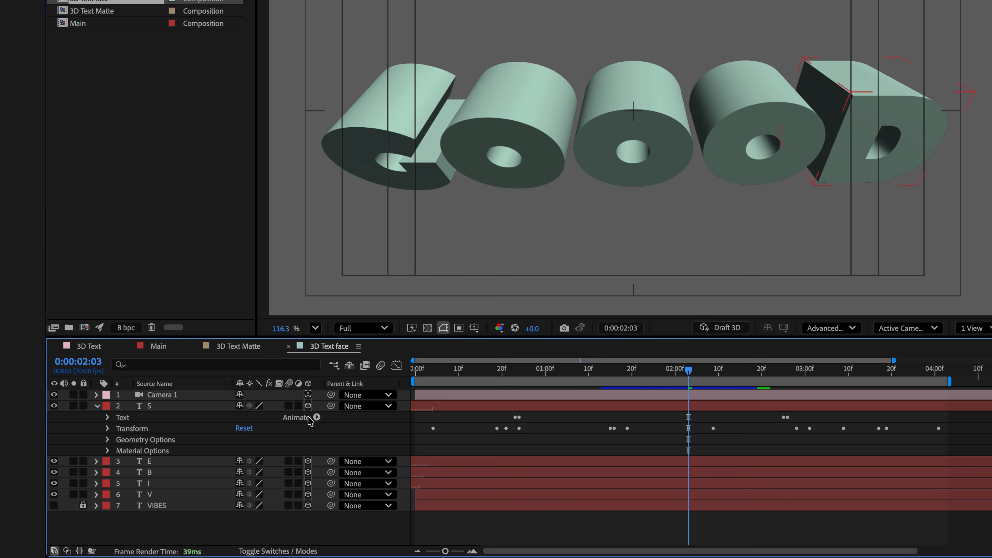
click(317, 417)
mouse_move(418, 411)
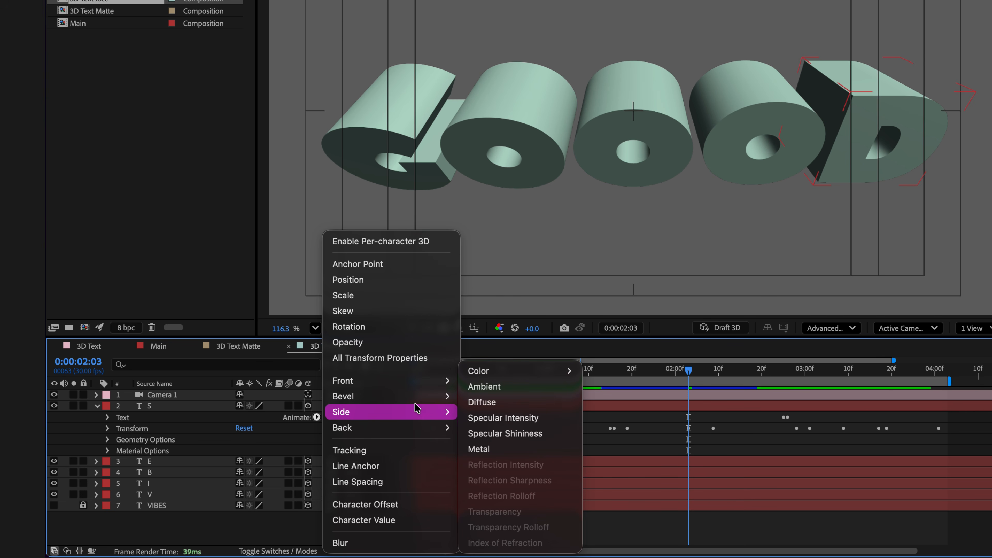
mouse_move(528, 374)
click(602, 370)
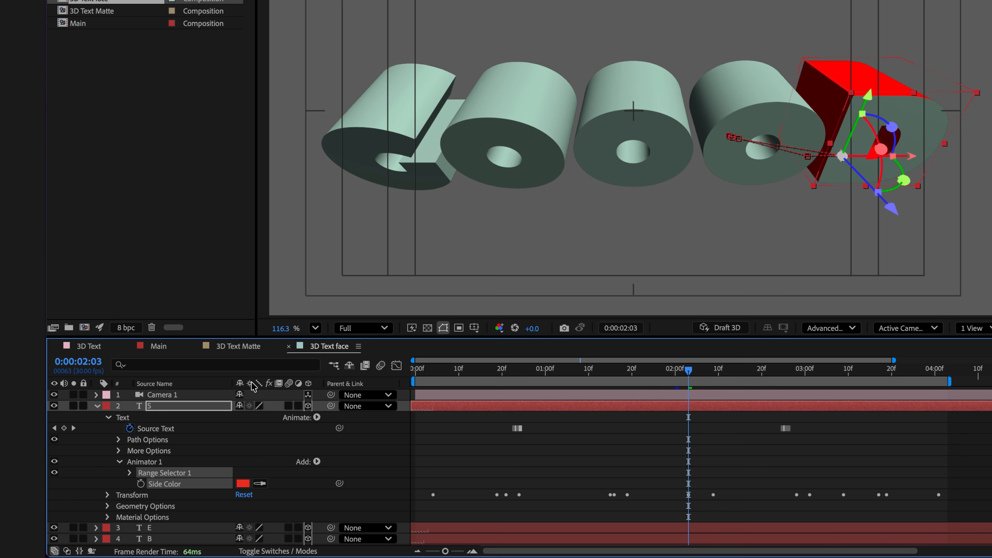
- Copy layer S's Animator 1 to text layers E, B, I and V and play back the result
click(121, 462)
click(149, 464)
key(ctrl+c)
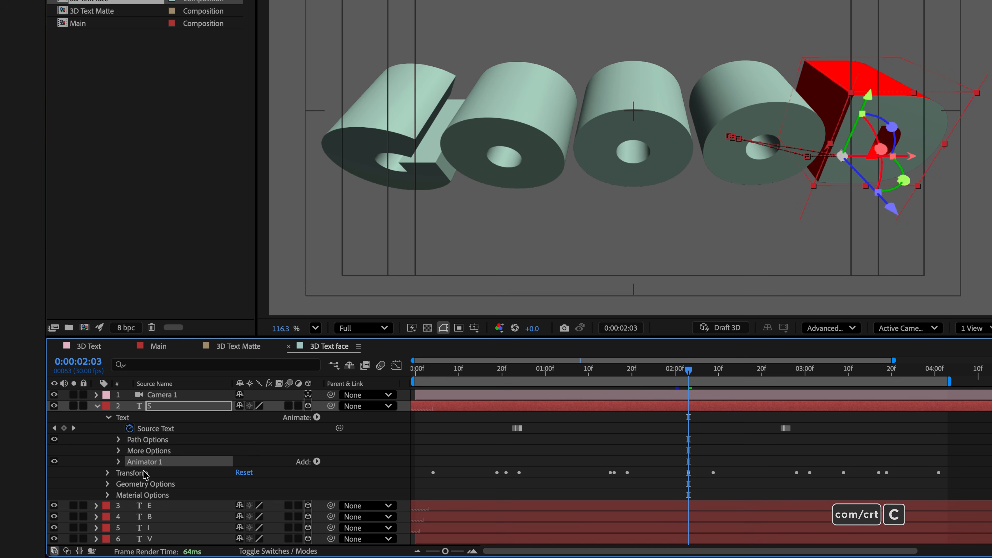
click(160, 506)
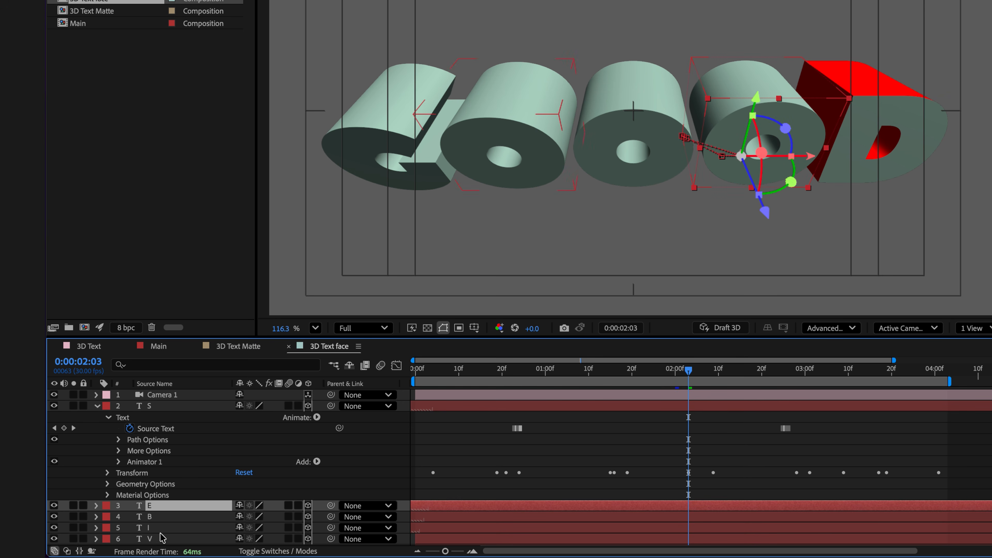
shift+click(158, 540)
scroll(167, 491, down, 1)
key(ctrl+v)
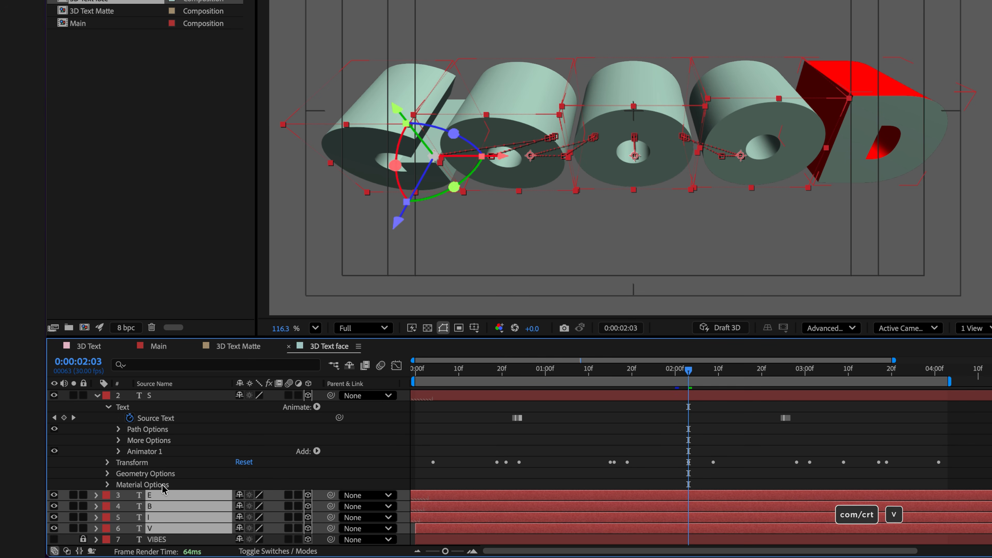
key(space)
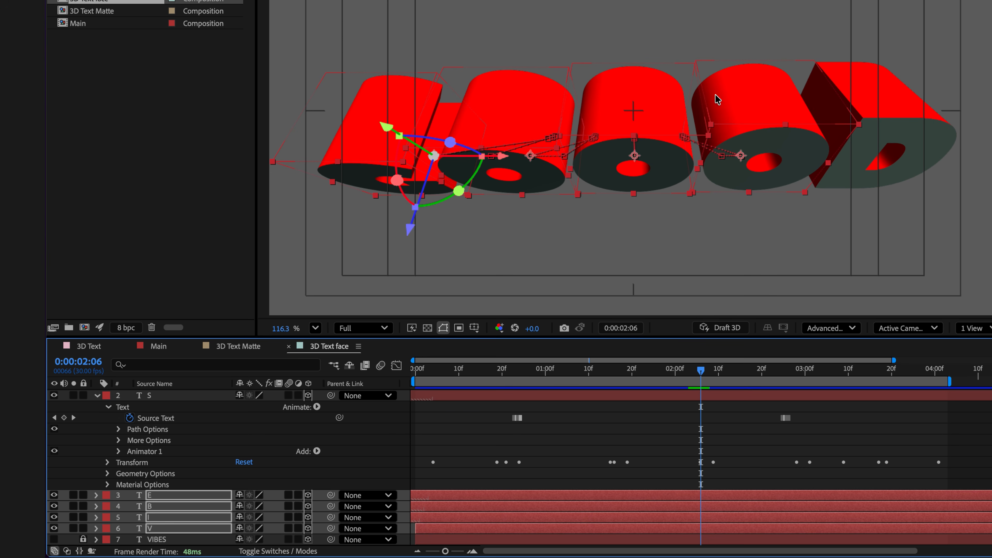
- Turn off Accepts Lights in the material options of text layers S, E, B, I and V and check another frame
click(108, 408)
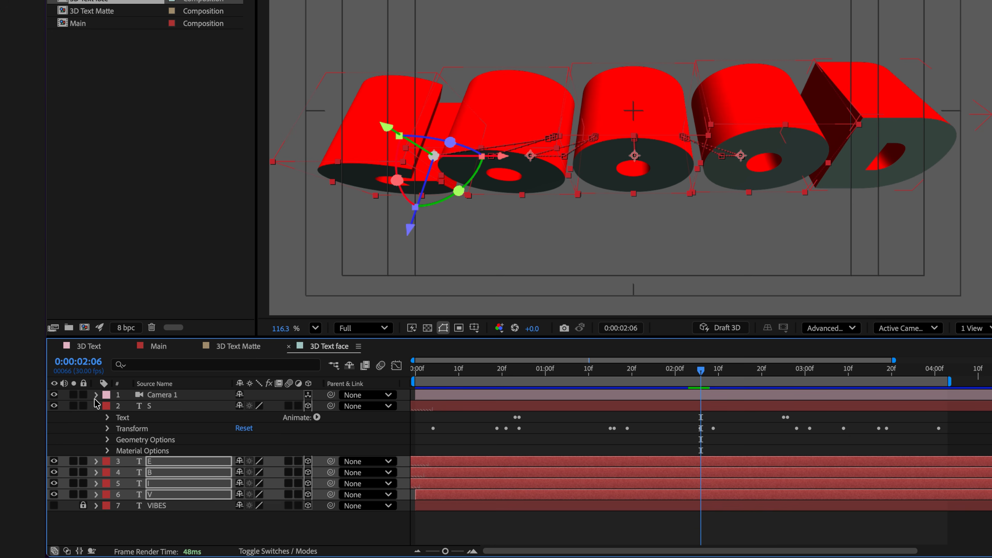
click(97, 408)
click(163, 408)
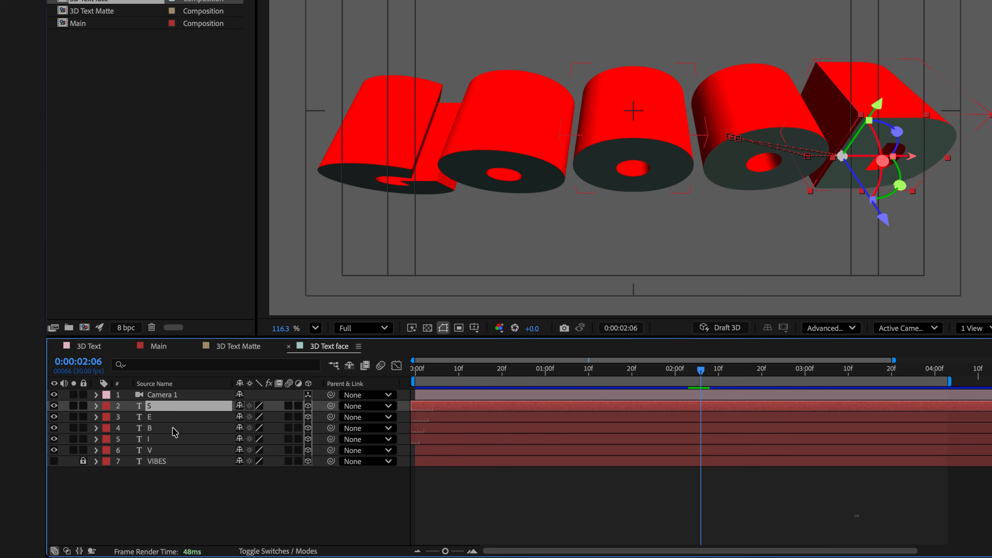
shift+click(174, 450)
click(97, 406)
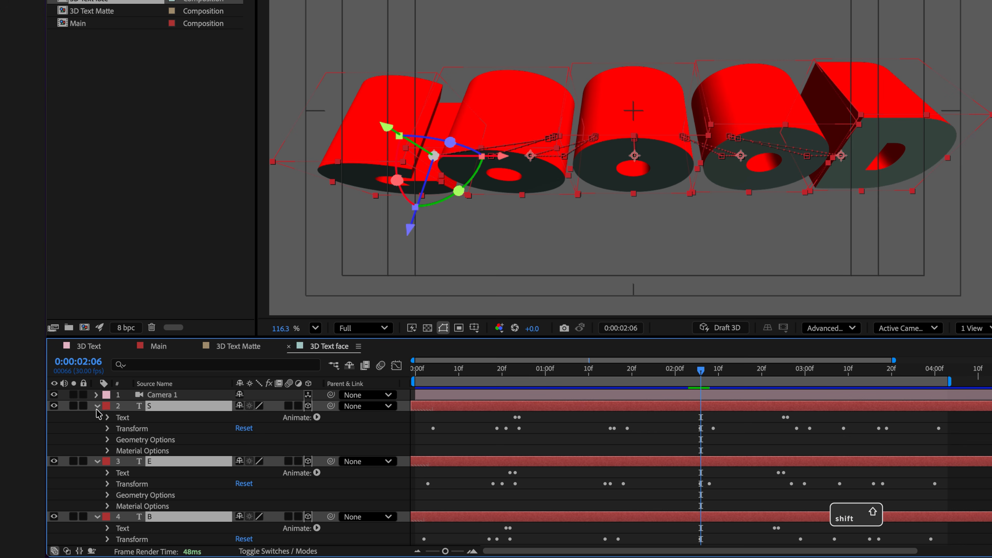
click(107, 451)
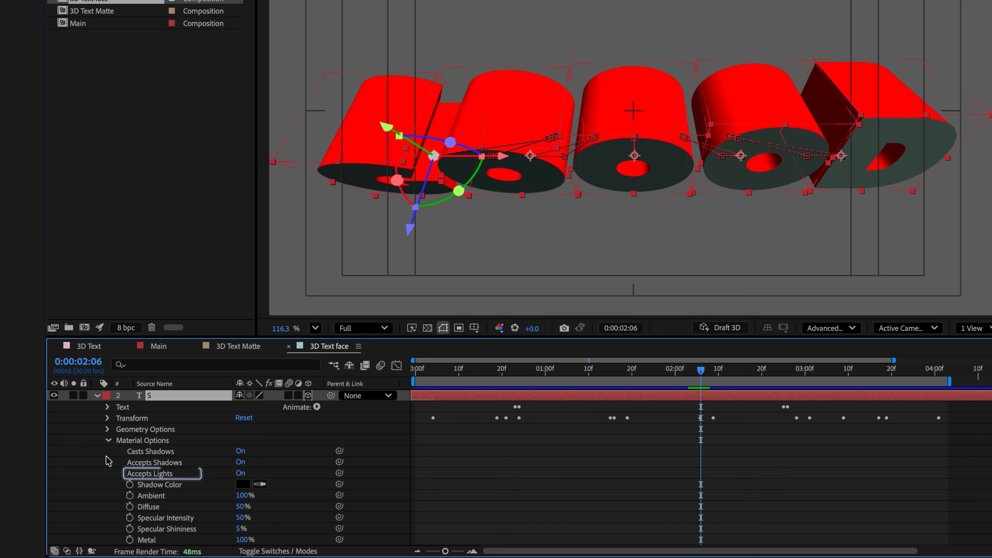
click(240, 473)
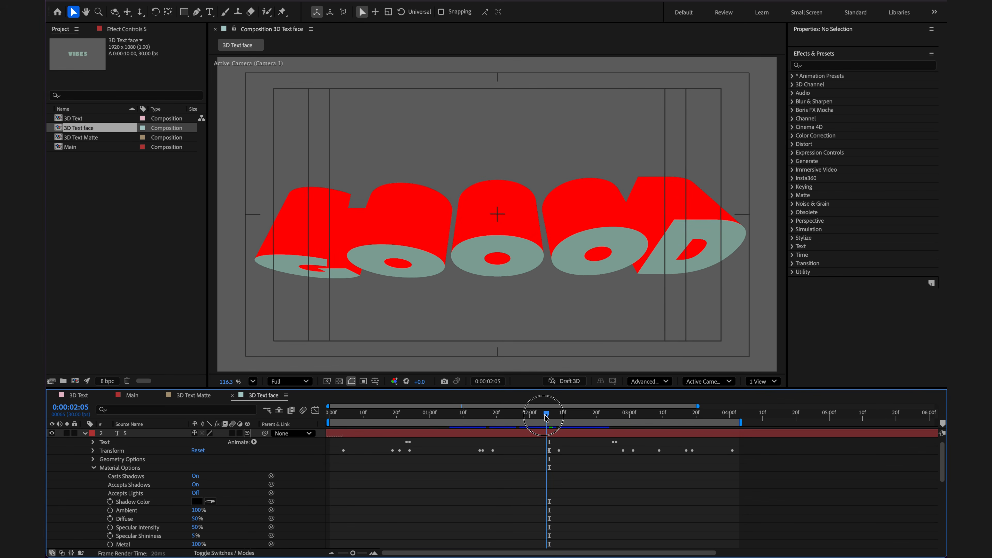
drag(701, 370, 639, 375)
click(94, 468)
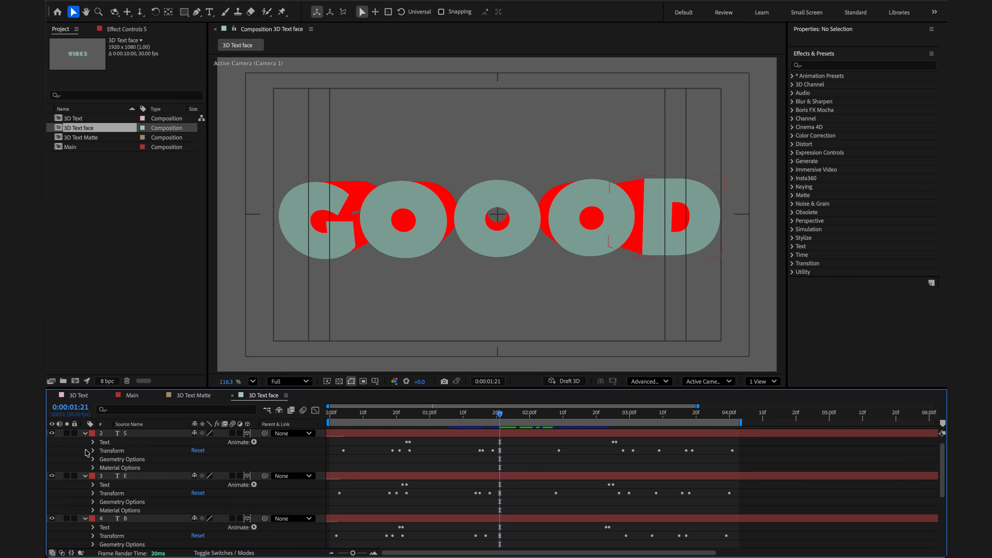
click(84, 433)
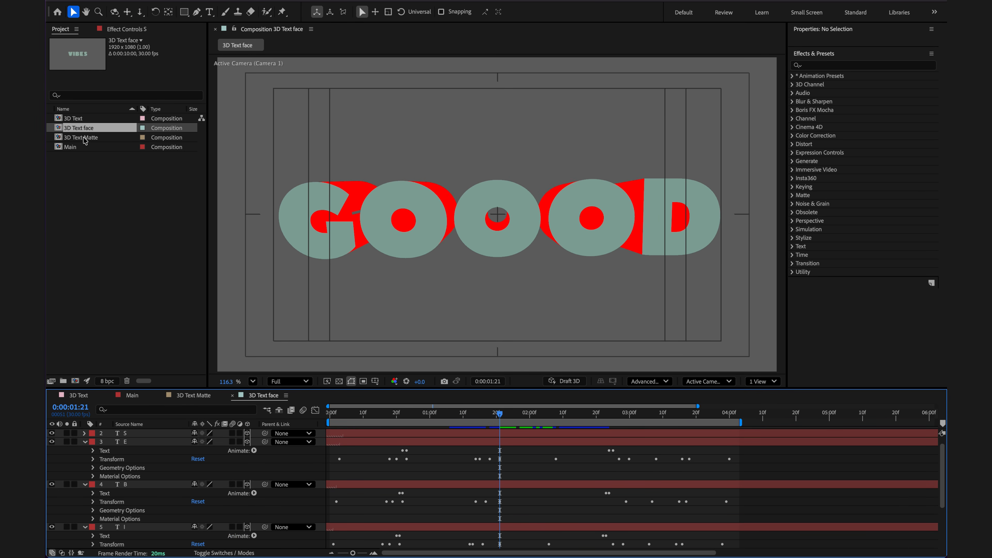
- Place 3D Text face above the 3D Text layer in the Main composition and apply the Color Key effect to it
double_click(74, 148)
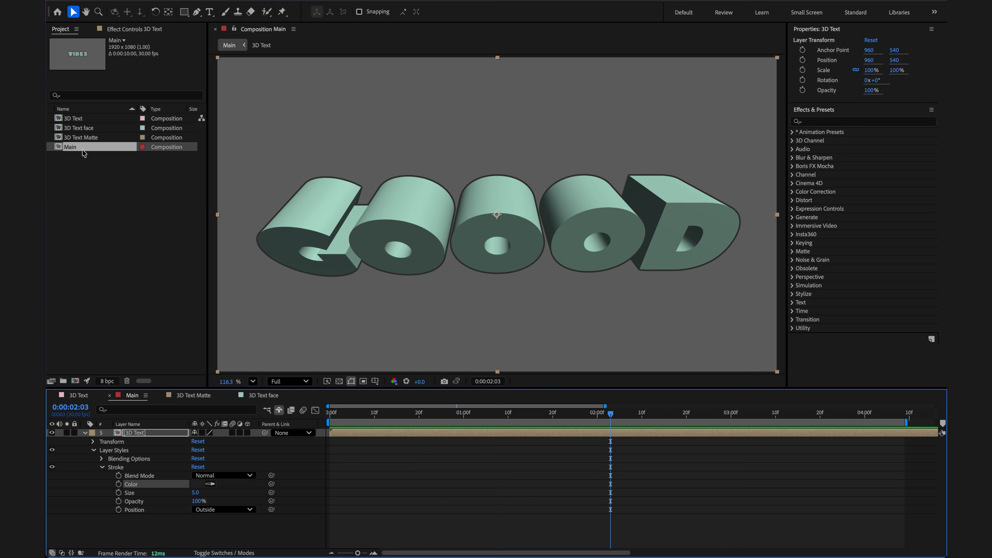
drag(87, 128, 154, 430)
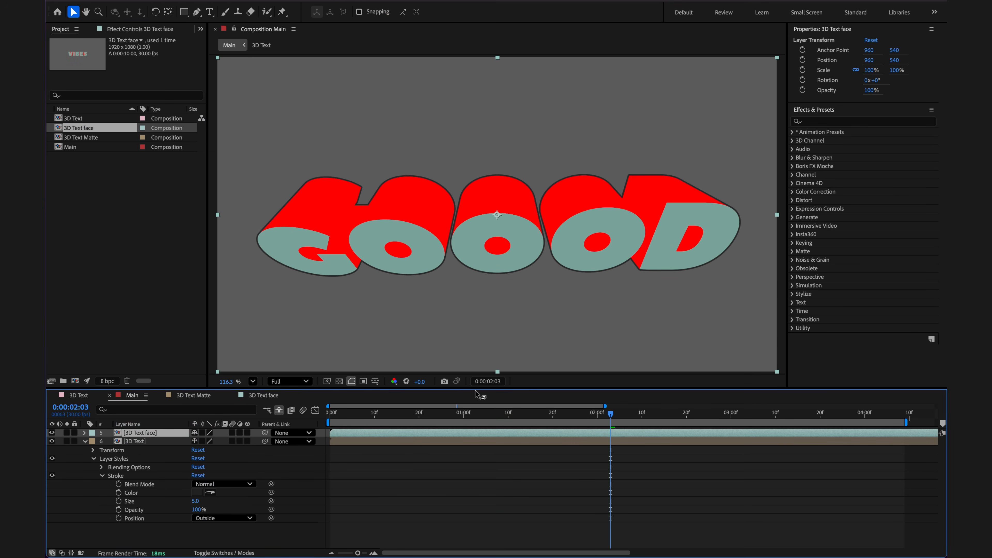
click(790, 120)
text(colo)
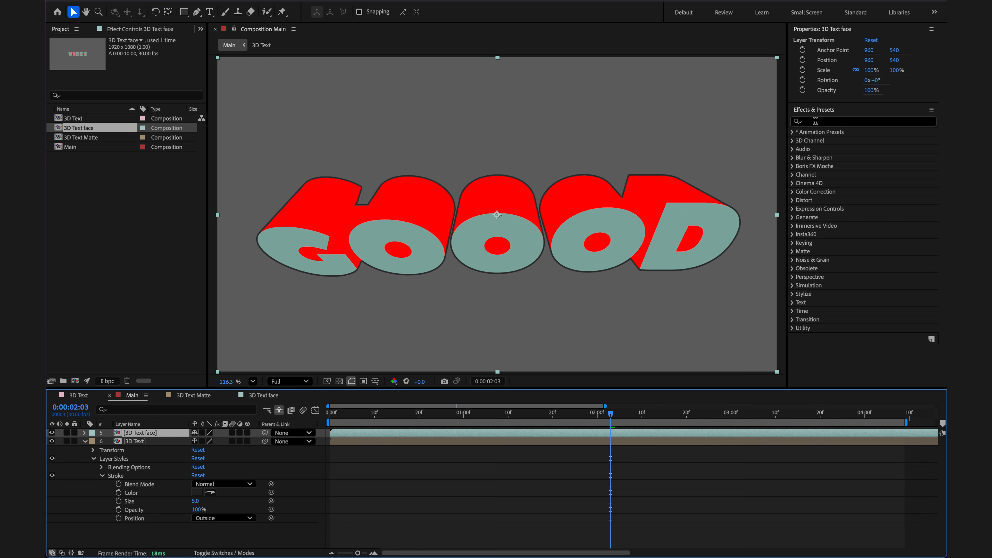
text(r)
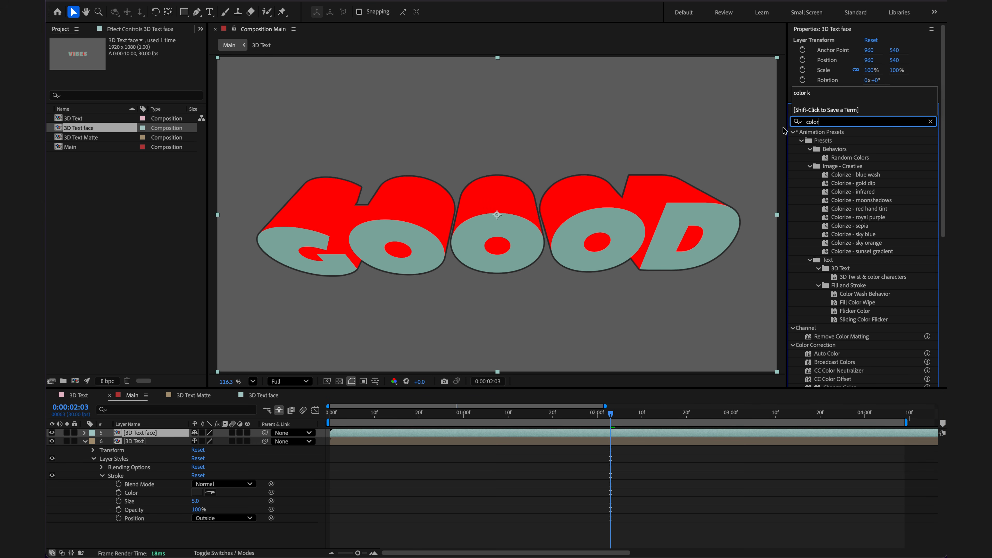
text( k)
double_click(824, 158)
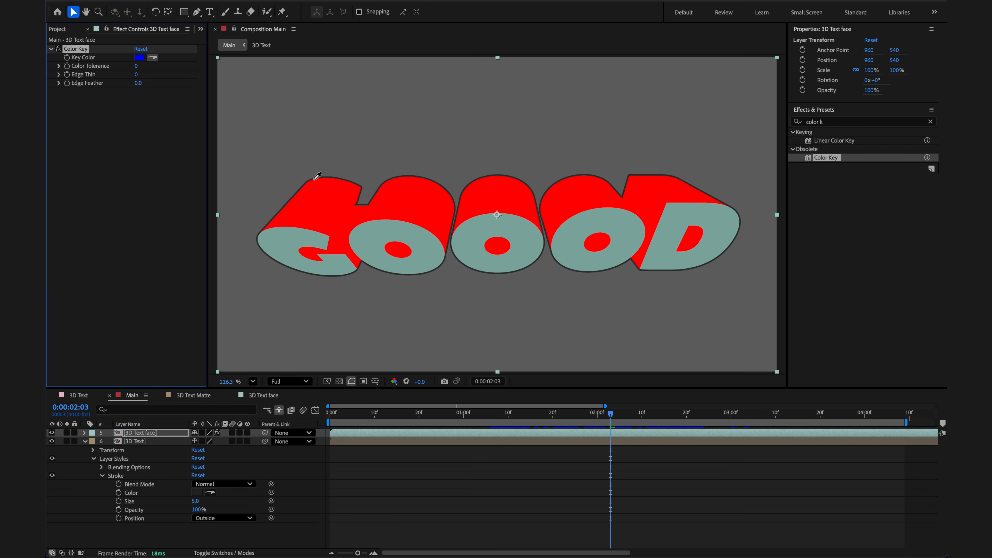
- Key out the red letter sides on 3D Text face and set the Color Key's Edge Thin to 1
click(316, 179)
drag(615, 417, 601, 417)
scroll(496, 228, up, 8)
scroll(496, 234, down, 3)
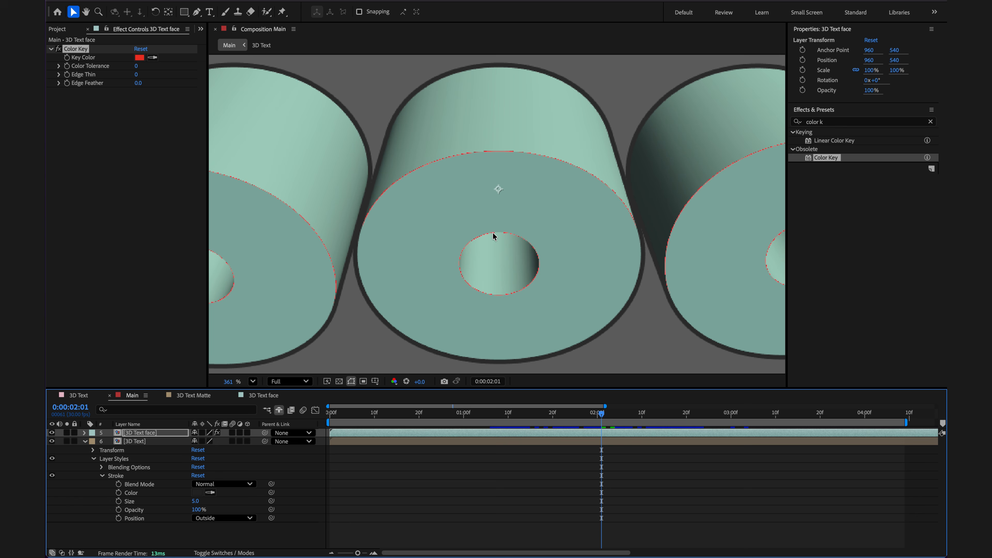
click(137, 74)
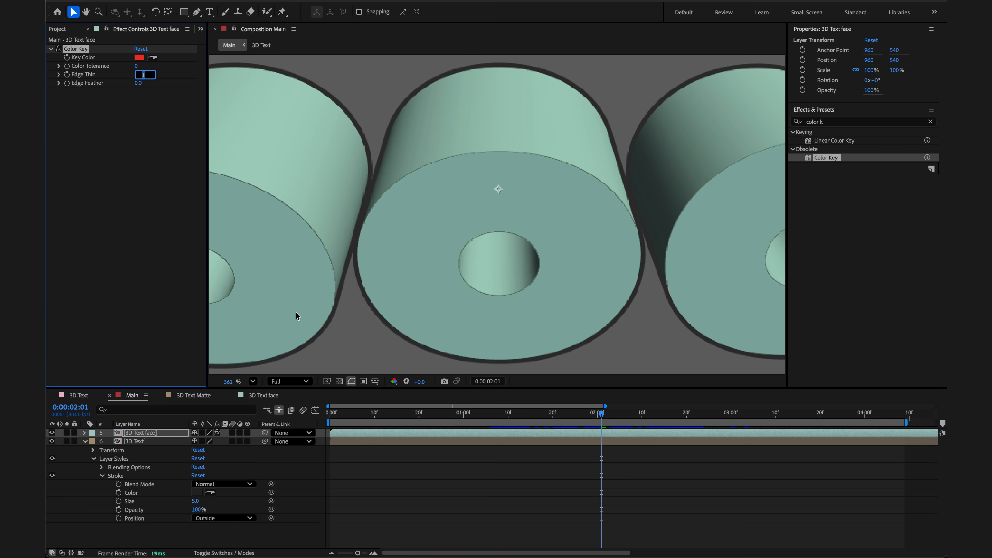
click(166, 281)
key(shift+slash)
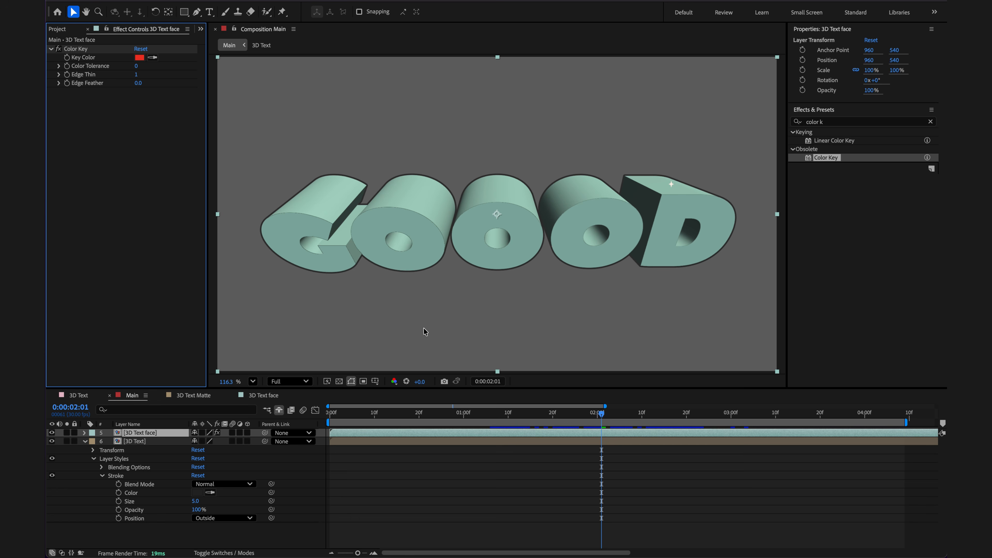
- Copy the 3D Text layer's Layer Styles to the 3D Text face layer and check the outline on earlier frames
click(113, 459)
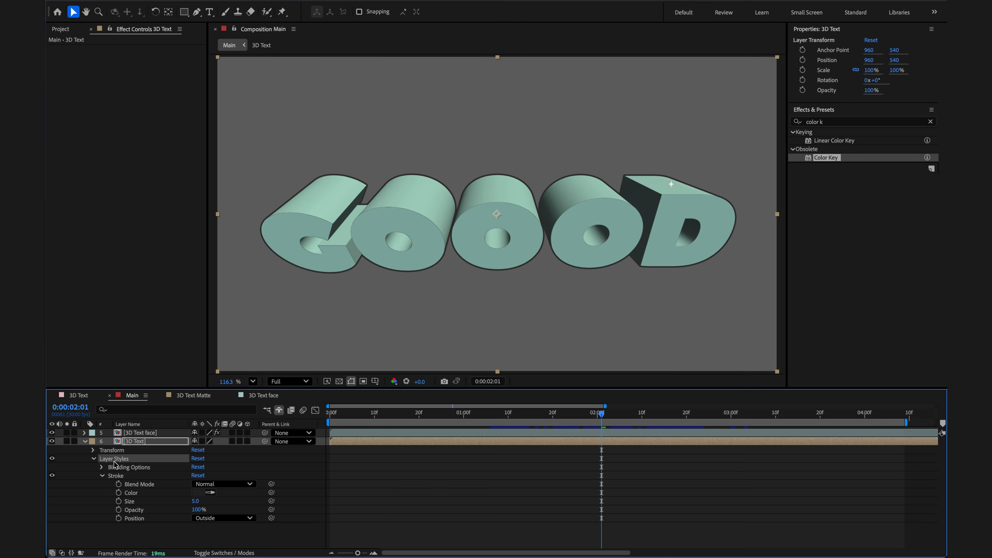
key(ctrl+c)
click(132, 433)
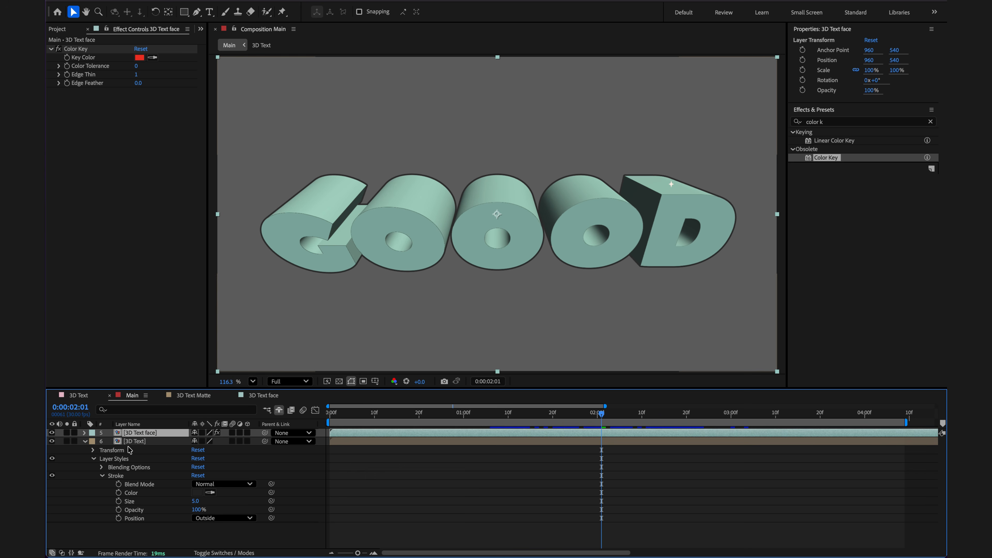
key(ctrl+v)
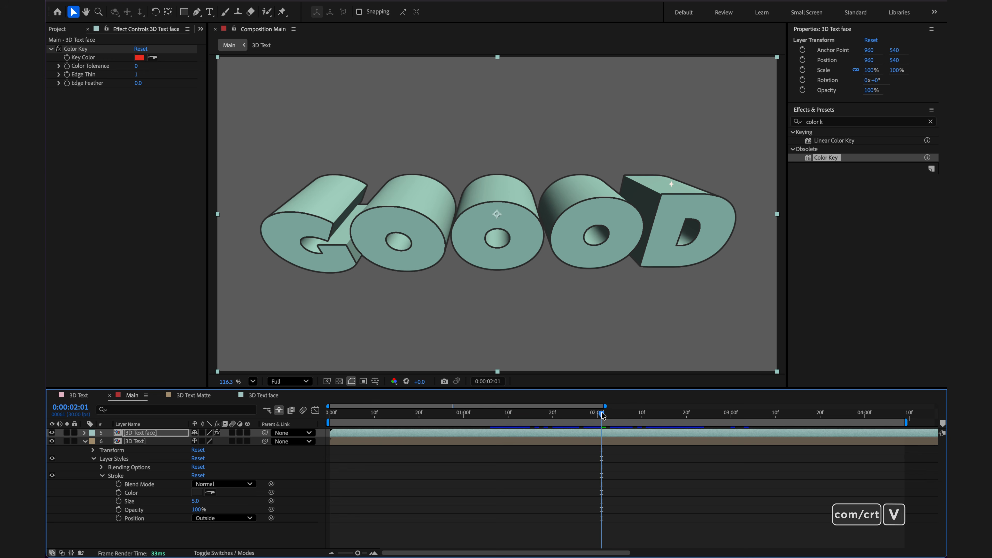
click(569, 415)
mouse_move(569, 416)
mouse_down()
mouse_move(509, 415)
mouse_move(552, 426)
mouse_up()
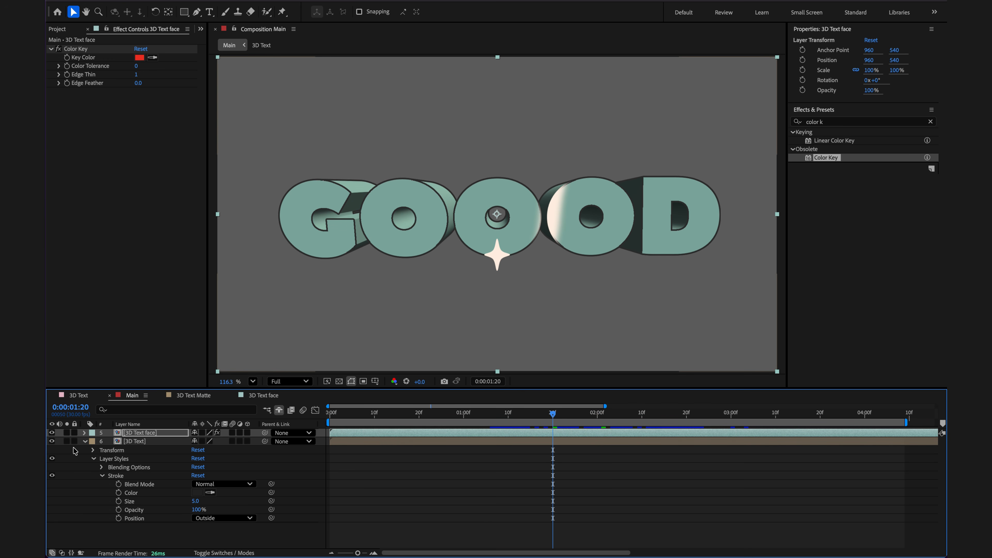
- Reveal the shy layers, paste the copied layer styles onto Star, Star 2 and Star 3, and hide the shy layers again
click(85, 442)
click(279, 411)
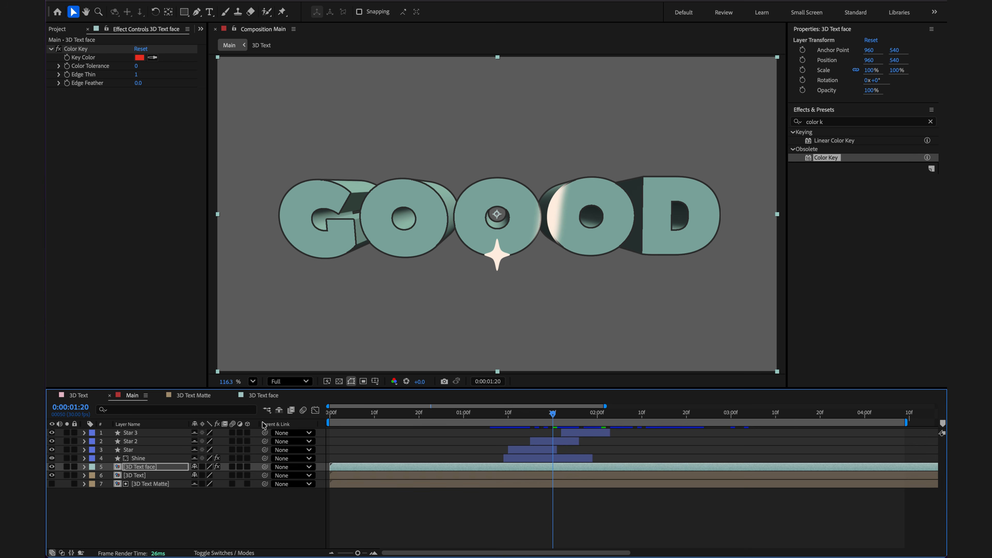
click(146, 433)
shift+click(136, 451)
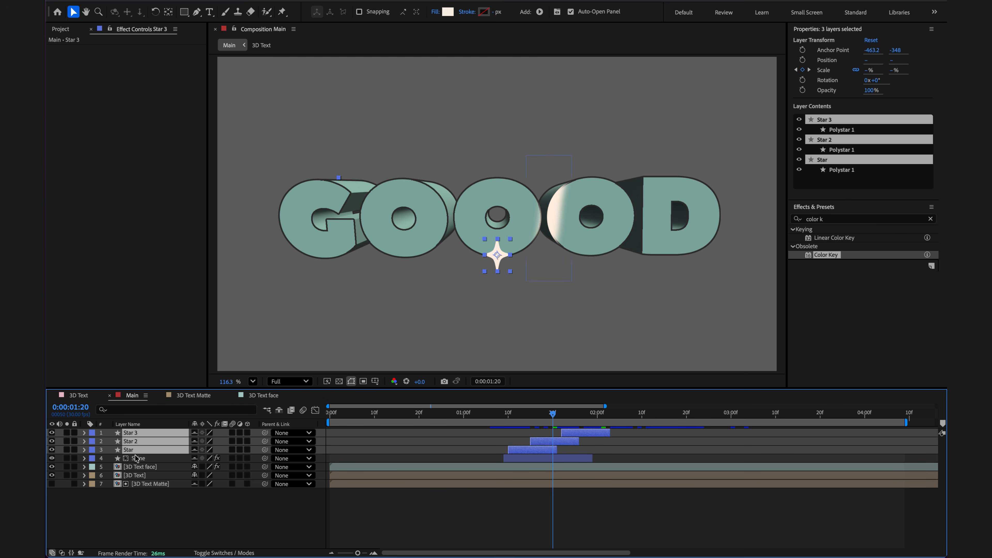
key(ctrl+v)
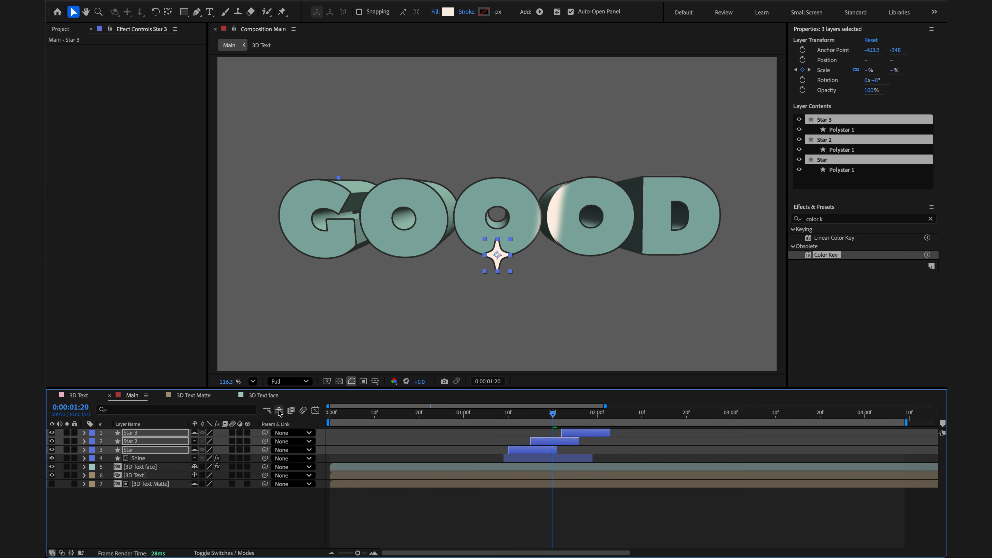
click(278, 410)
mouse_move(554, 415)
mouse_down()
mouse_move(509, 412)
mouse_move(539, 411)
mouse_up()
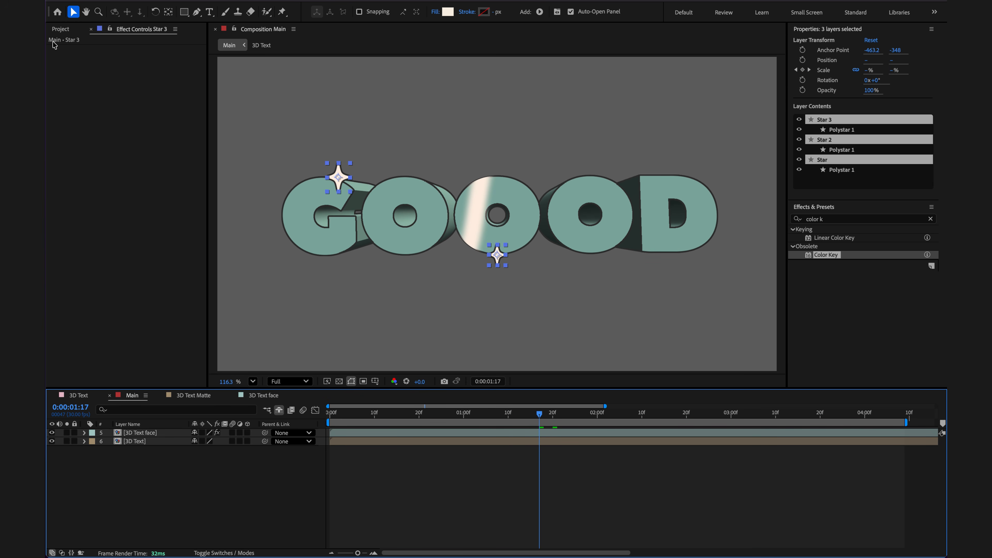
- Import 9.png, Aileen.png and BG.png into the project and preview the Aileen.png color palette
click(60, 30)
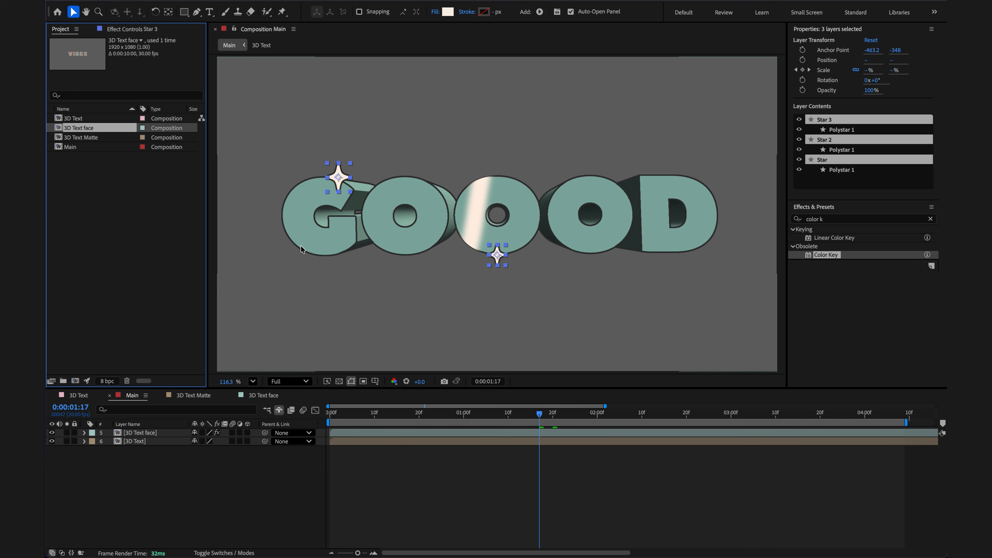
key(ctrl+Right)
drag(178, 42, 93, 189)
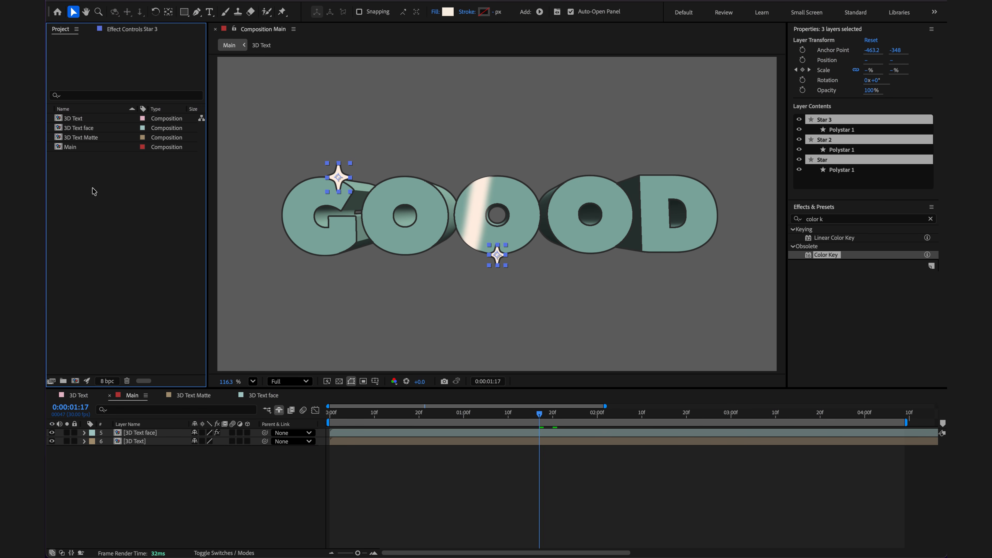
click(79, 158)
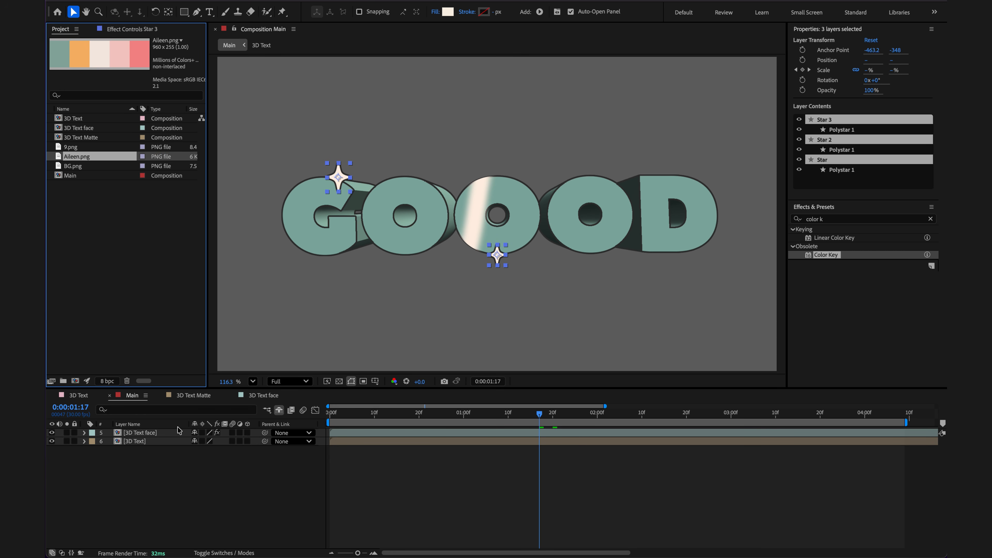
- Add a Gradient Overlay layer style to the 3D Text face layer and expand its settings
click(167, 433)
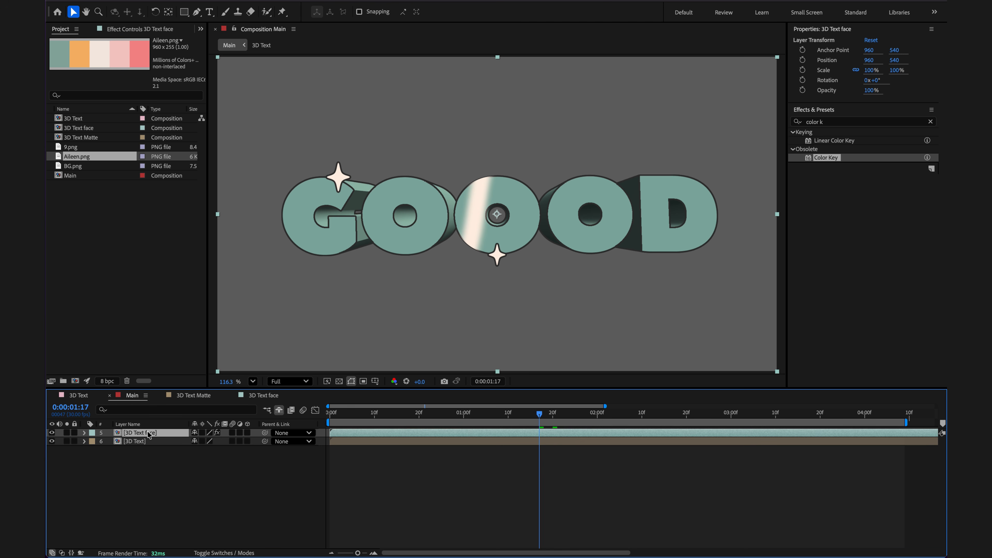
right_click(149, 434)
mouse_move(178, 370)
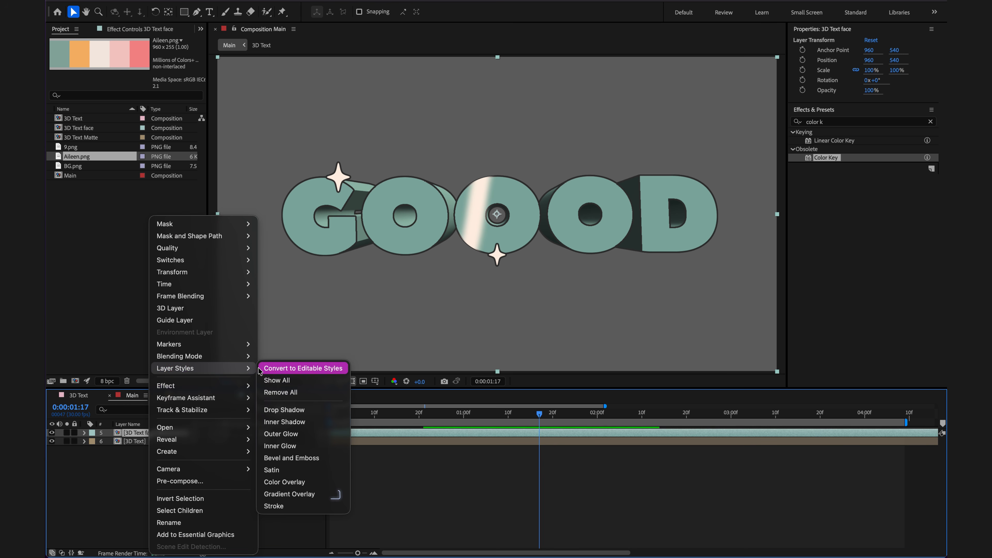
click(307, 495)
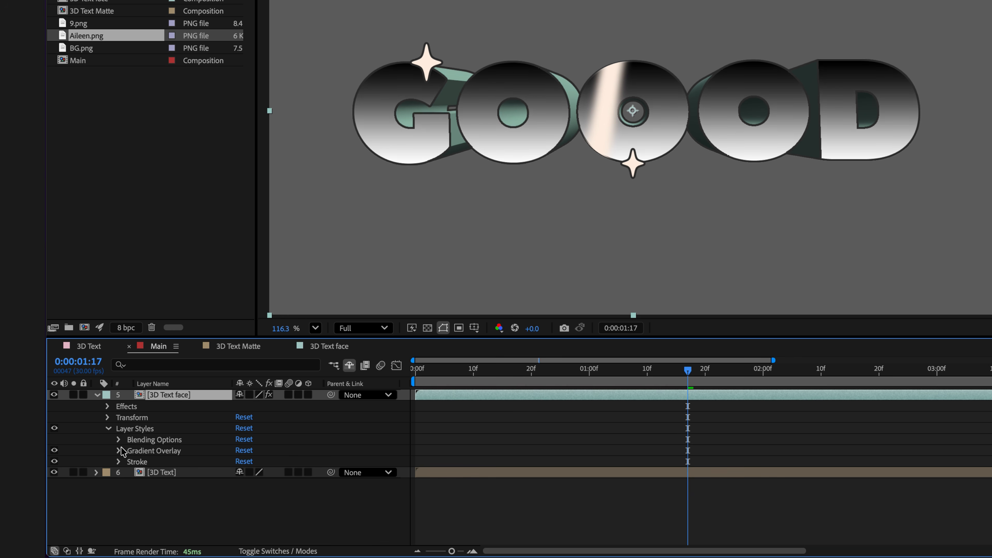
click(119, 451)
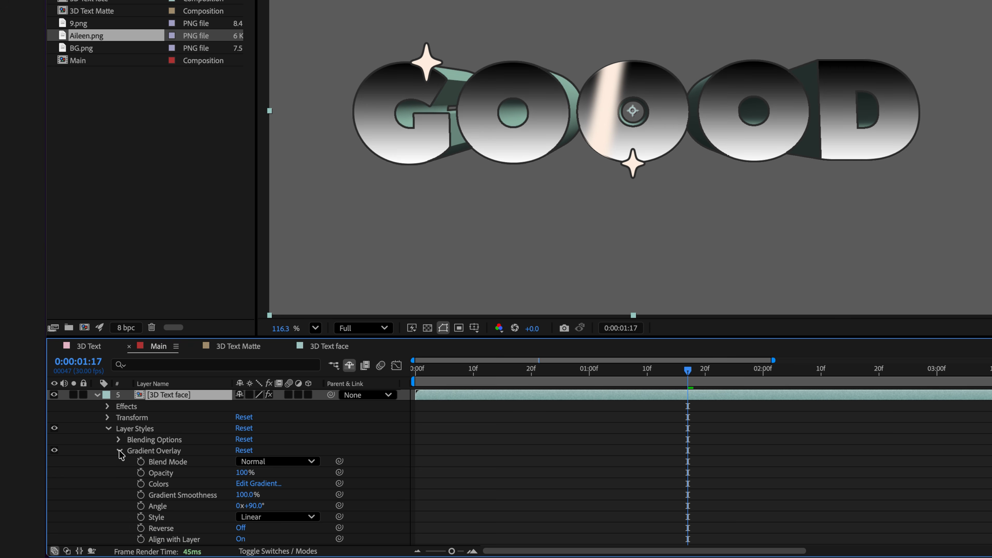
- Recolor the gradient's black end stop with the green sampled from the Aileen.png palette, brightened to 79% (ADC9C0)
click(250, 483)
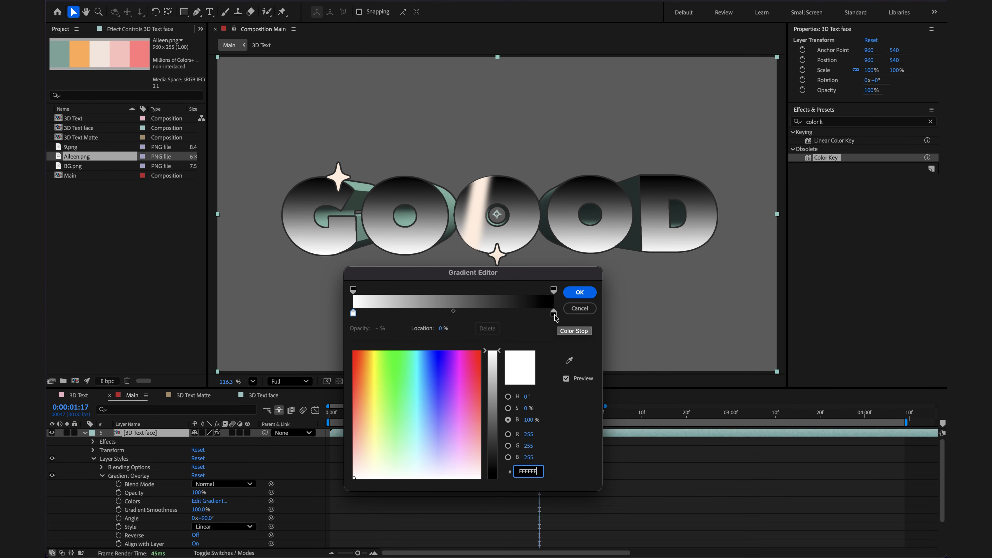
click(554, 313)
click(569, 360)
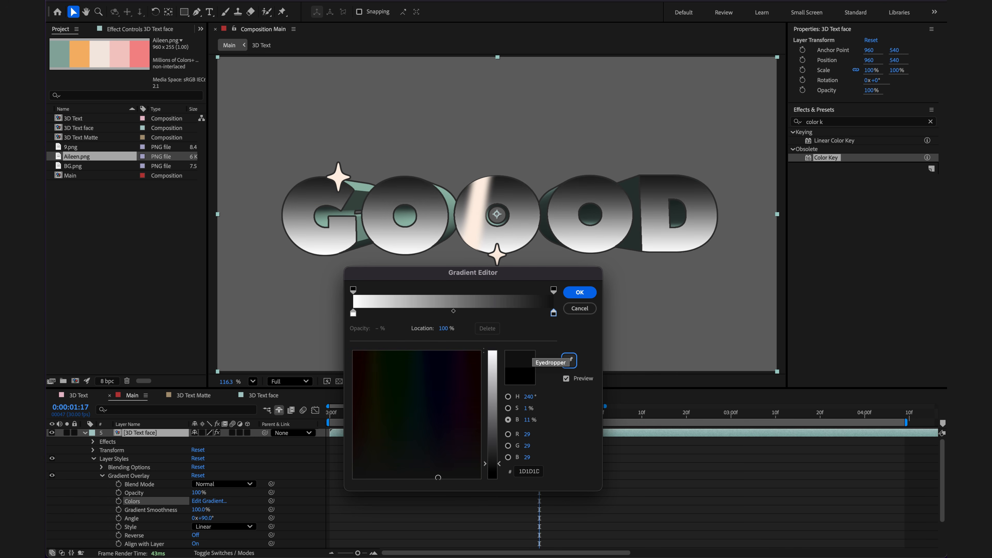
click(59, 58)
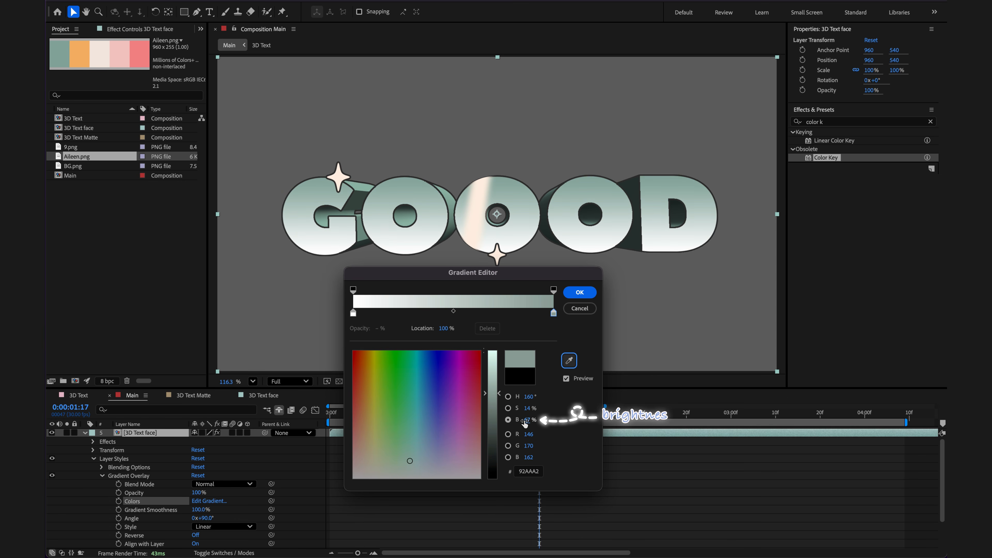
click(491, 388)
drag(489, 378, 490, 377)
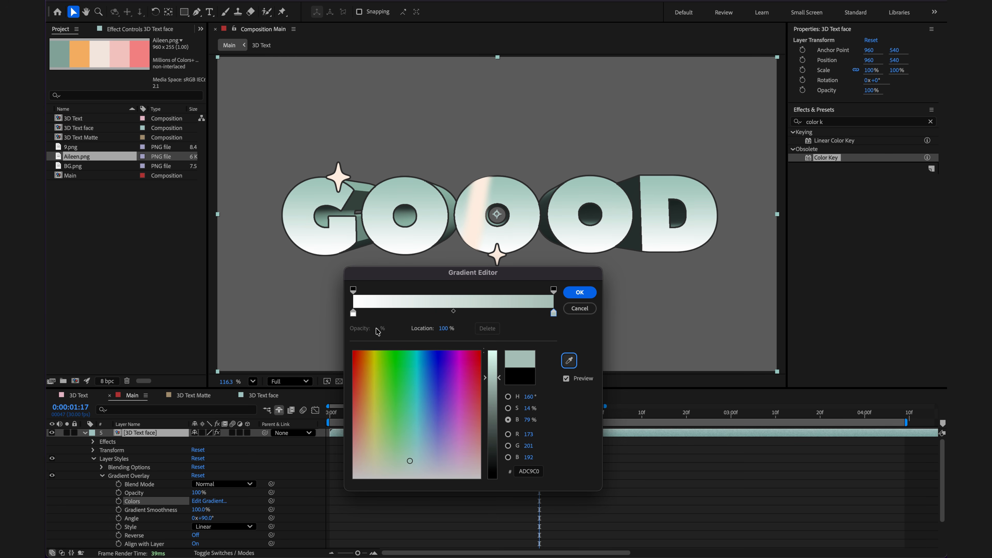
- Recolor the gradient's white start stop with the green sampled from the Aileen.png palette, darken it and accept the gradient
click(354, 314)
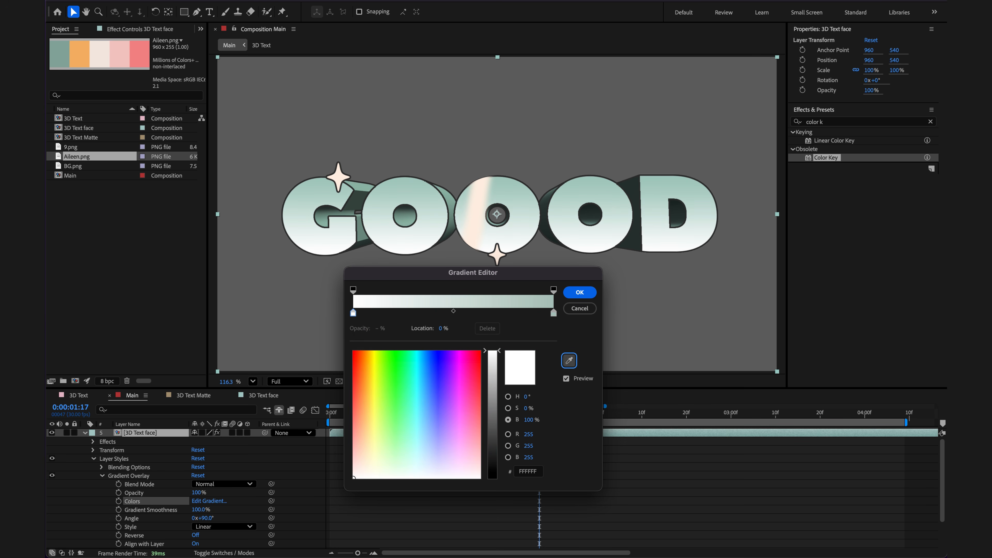
click(61, 58)
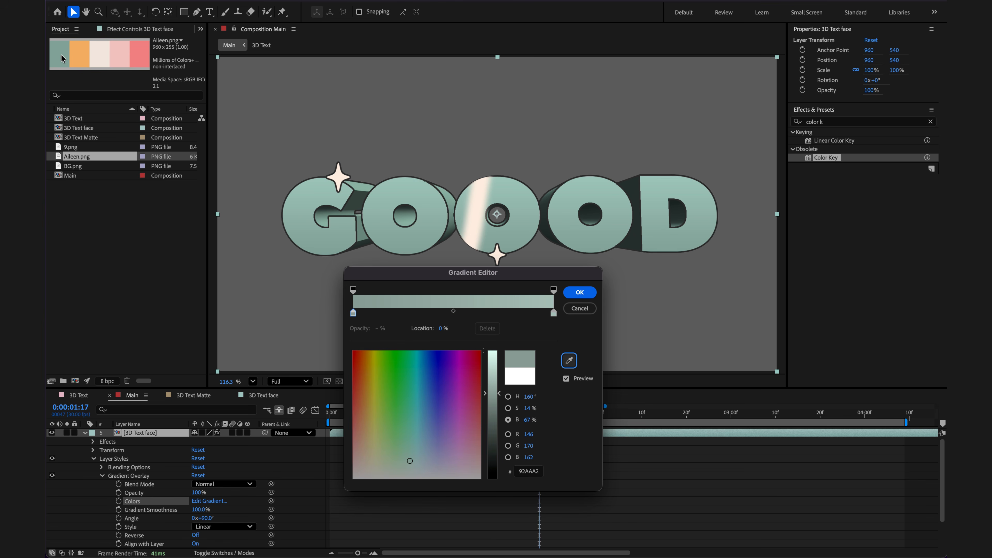
drag(496, 397, 522, 413)
click(580, 292)
- Add an Inner Glow layer style to the 3D Text face layer
scroll(490, 219, up, 2)
scroll(490, 219, up, 1)
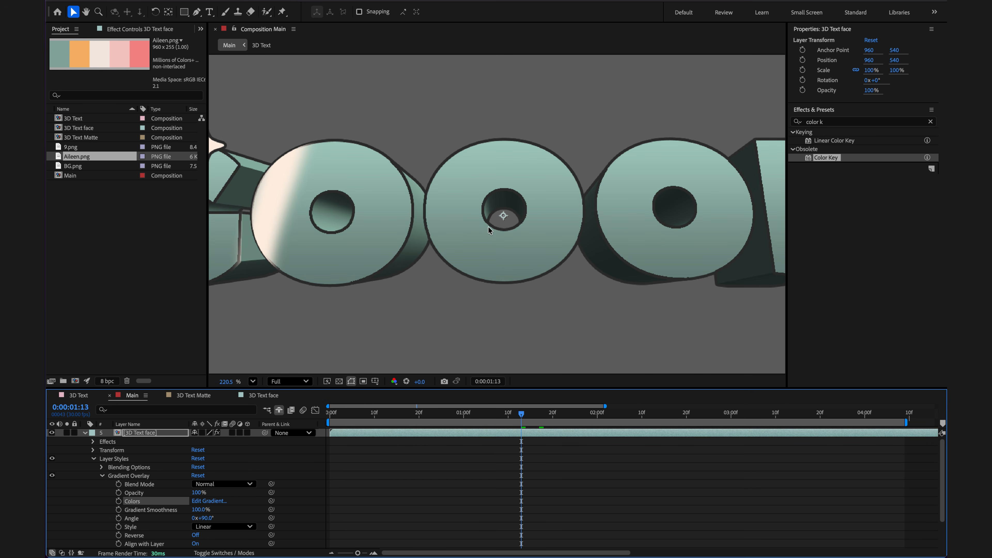
click(102, 476)
right_click(135, 434)
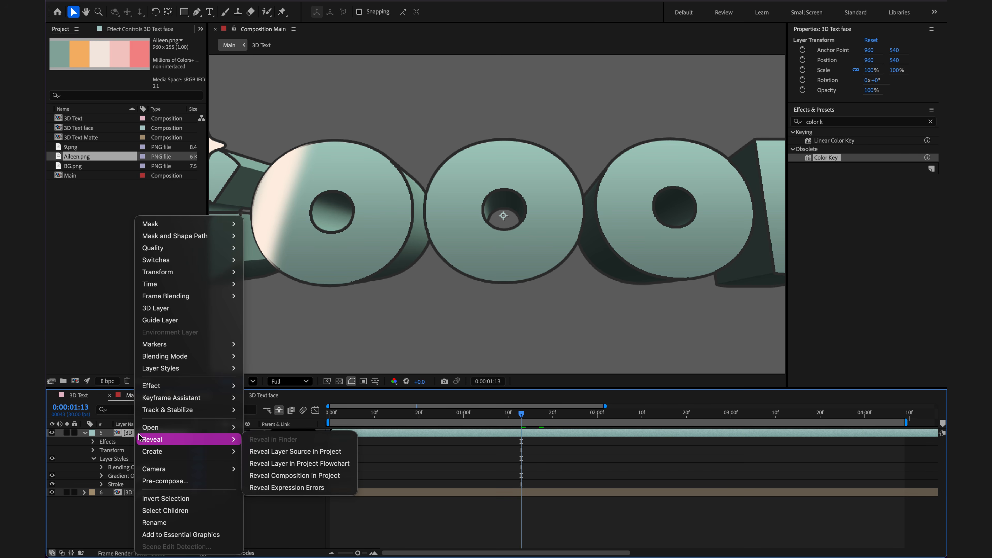
mouse_move(161, 370)
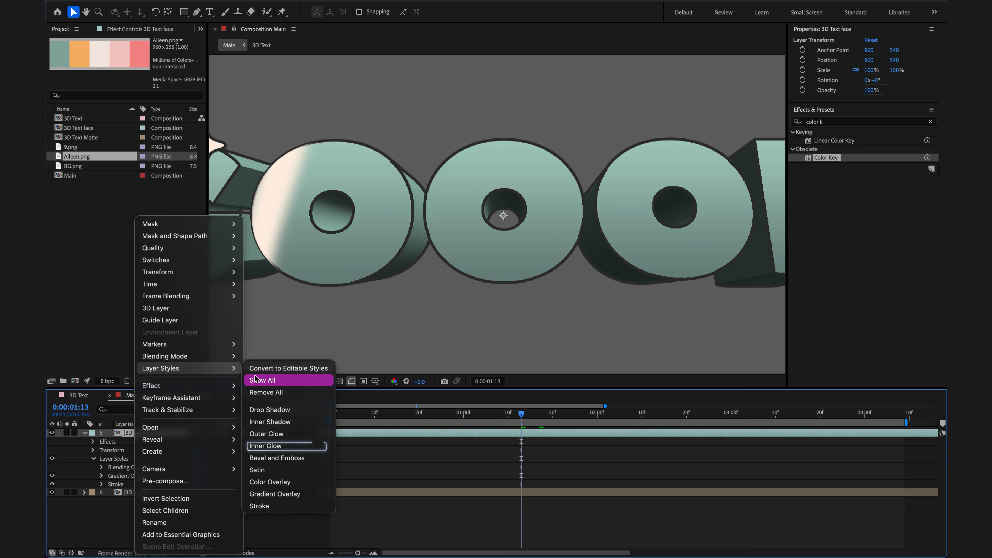
click(278, 446)
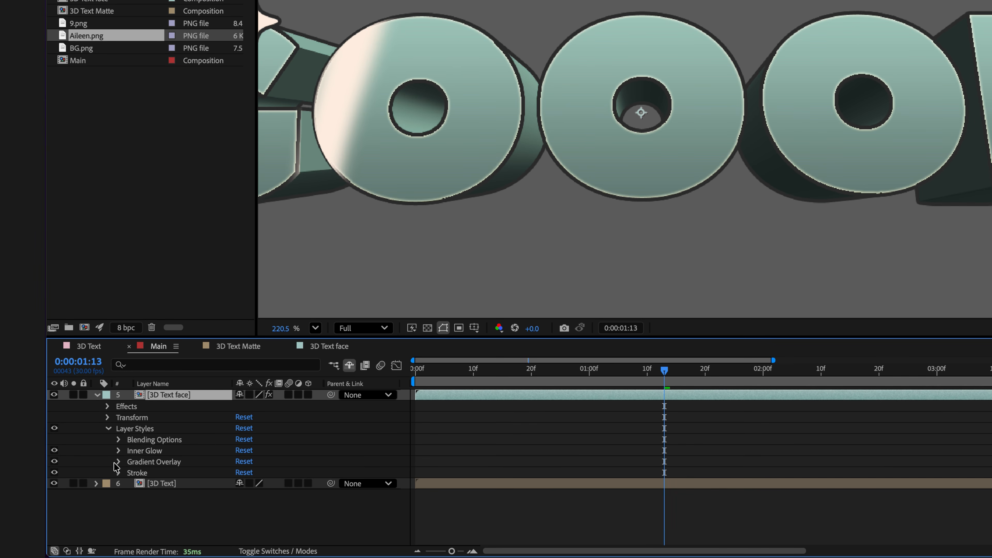
- Set the Inner Glow size to 20 and collapse the 3D Text face layer's settings
click(118, 451)
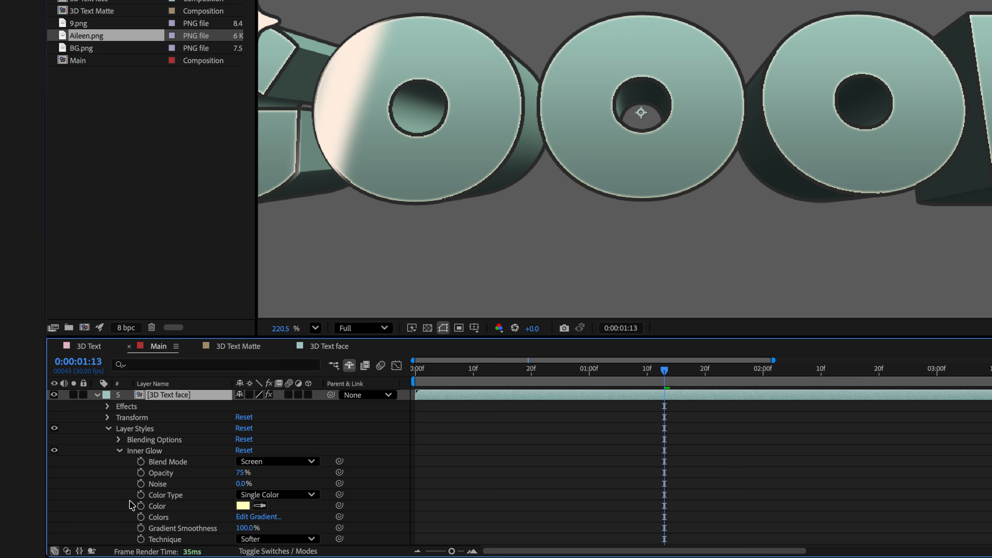
scroll(131, 506, down, 3)
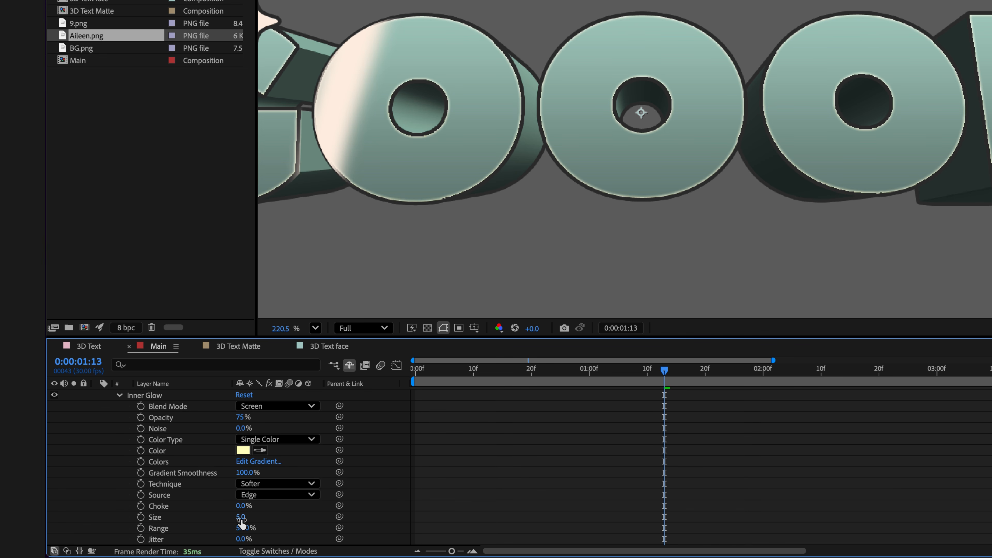
drag(240, 519, 250, 518)
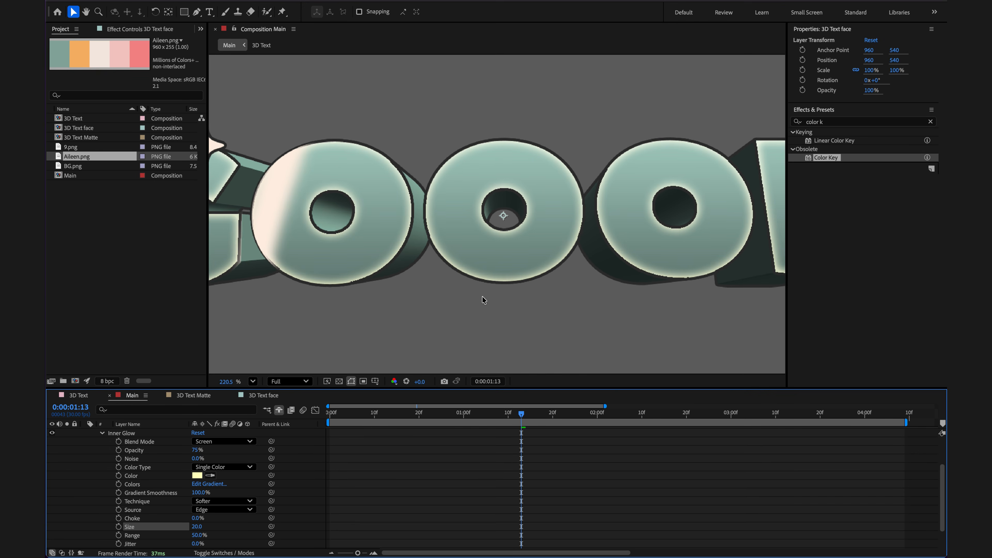
key(shift+/)
mouse_move(521, 414)
mouse_down()
mouse_move(467, 414)
mouse_move(539, 414)
mouse_up()
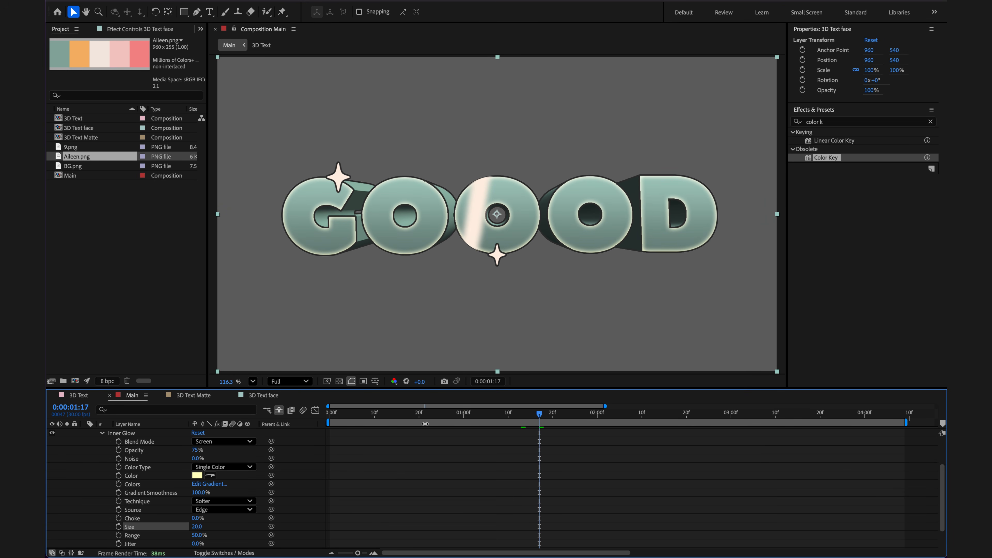
scroll(102, 461, up, 3)
click(85, 433)
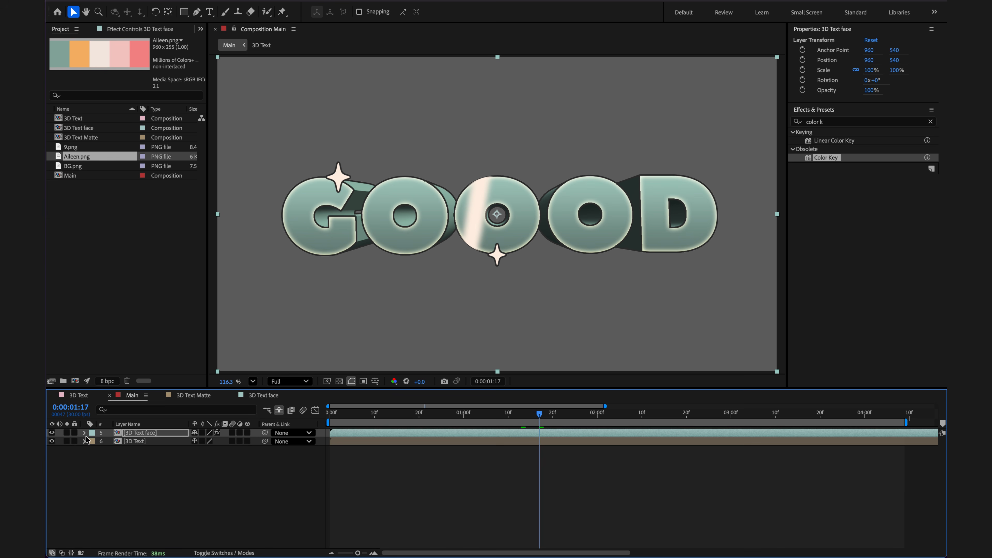
- Reveal the shy layers and fill Star, Star 2 and Star 3 with the orange sampled from the Aileen.png palette (EAB877)
click(278, 411)
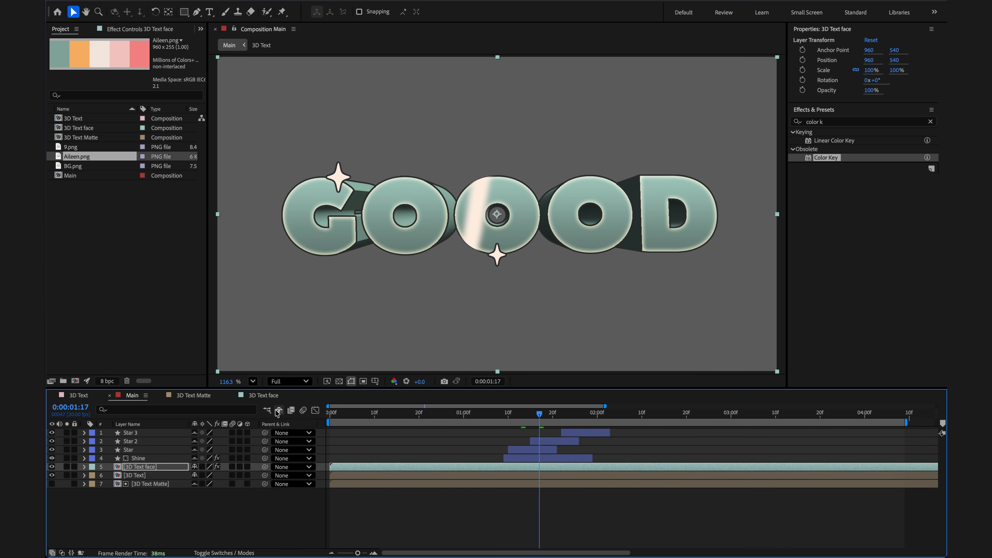
click(137, 434)
shift+click(138, 450)
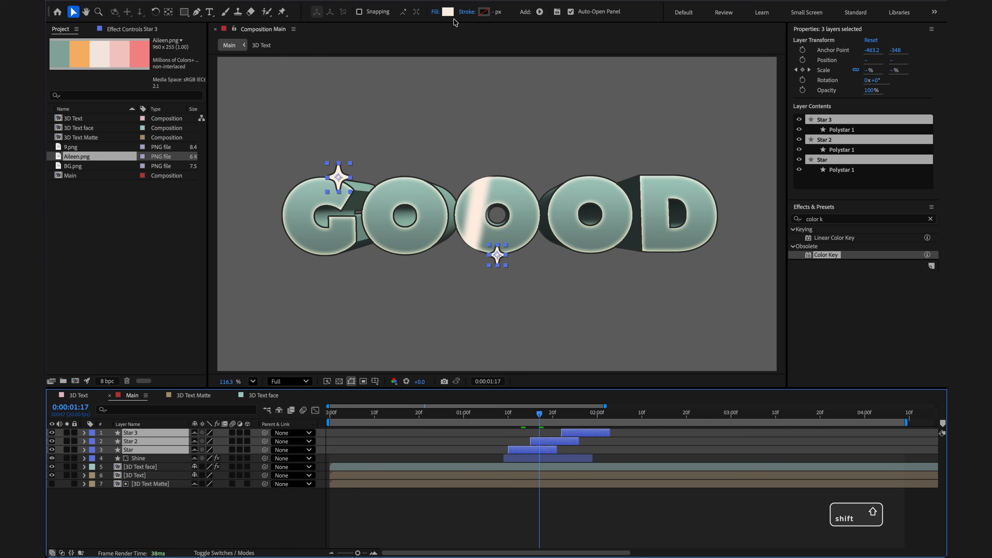
click(448, 12)
click(585, 272)
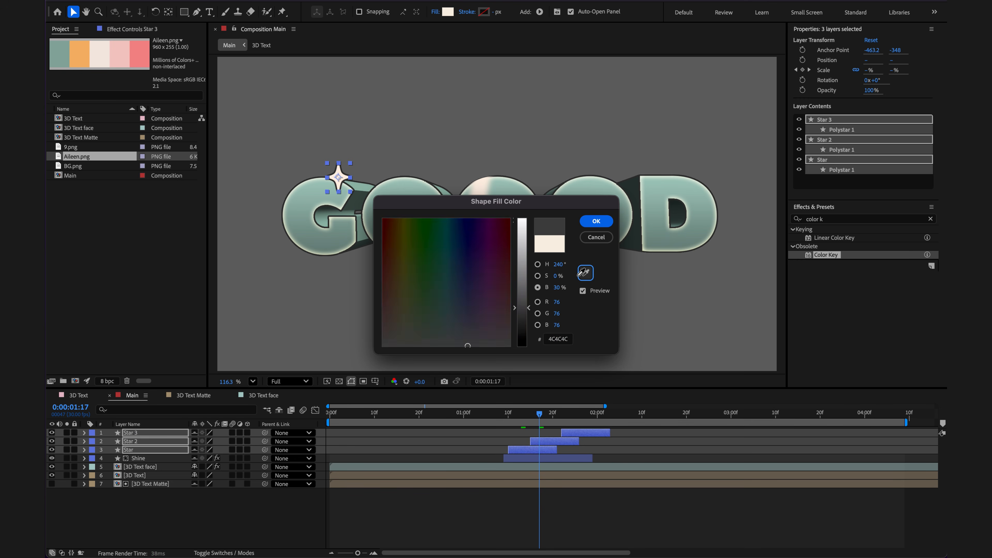
click(79, 54)
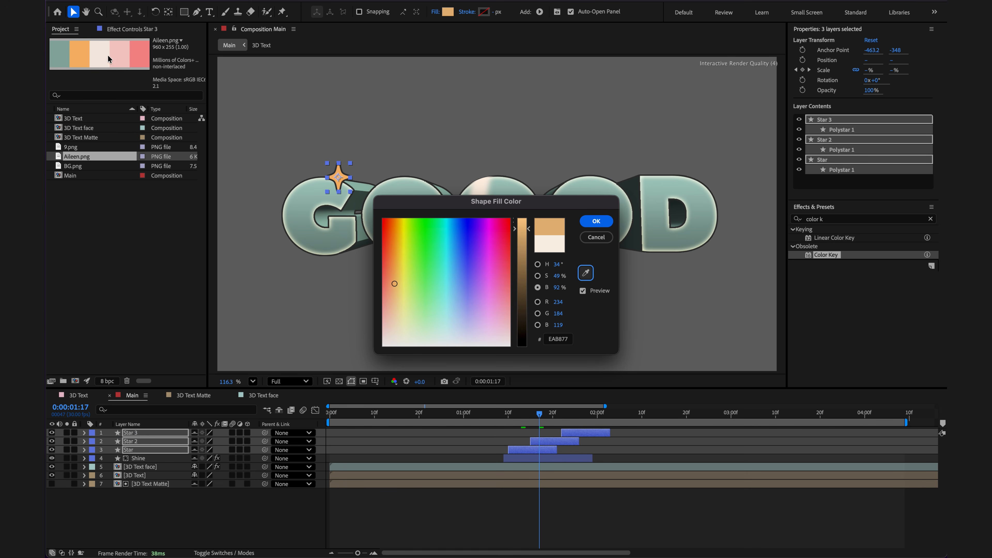
click(596, 221)
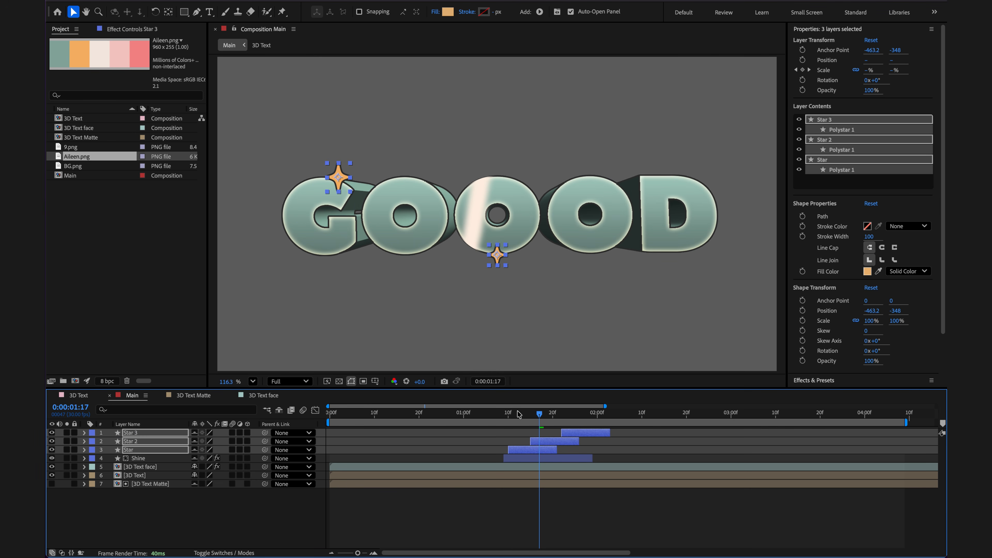
click(540, 413)
mouse_move(540, 413)
mouse_down()
mouse_move(531, 413)
mouse_move(539, 413)
mouse_up()
- Place BG.png as the lowest layer of the Main composition, fitted to the comp width, and lock it
drag(70, 168, 141, 502)
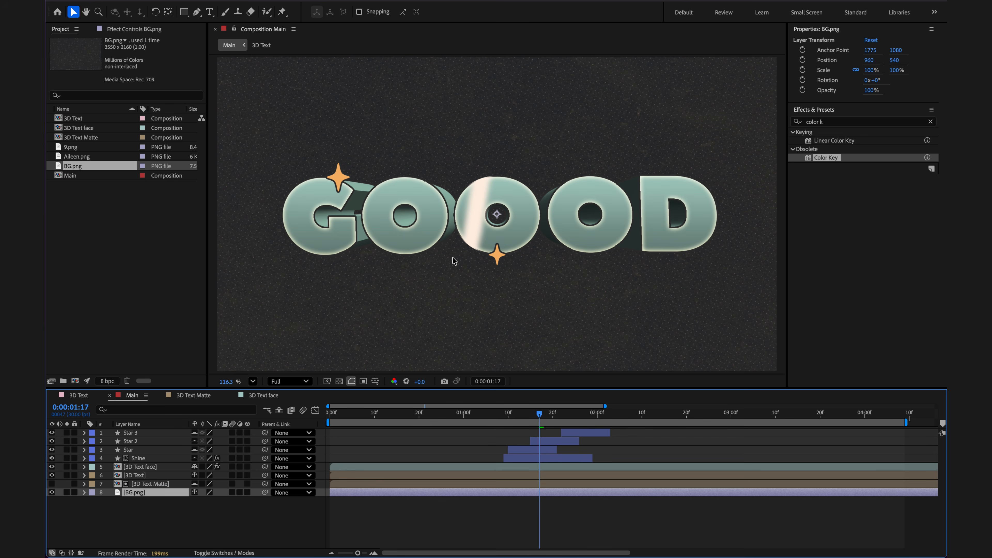
scroll(453, 260, down, 5)
right_click(459, 247)
mouse_move(460, 248)
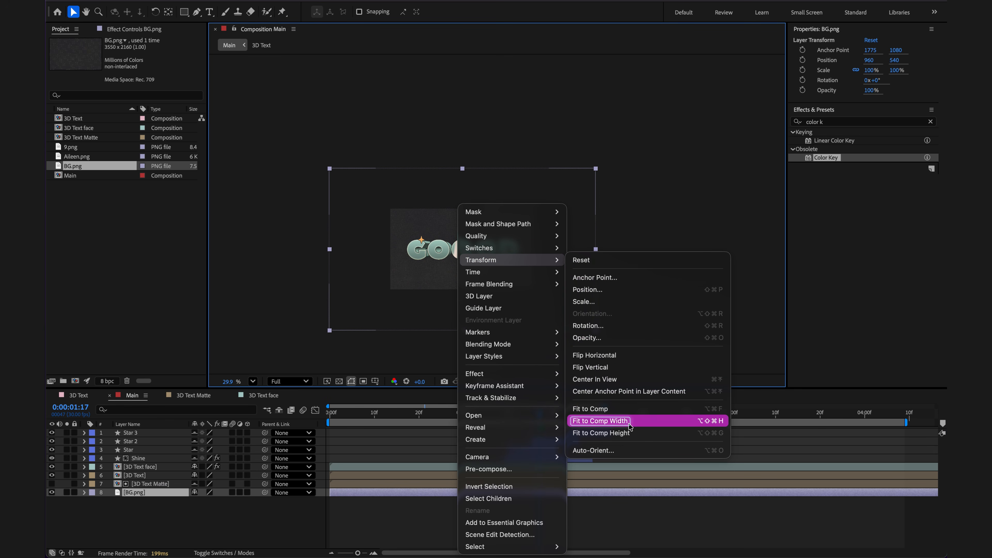
click(621, 426)
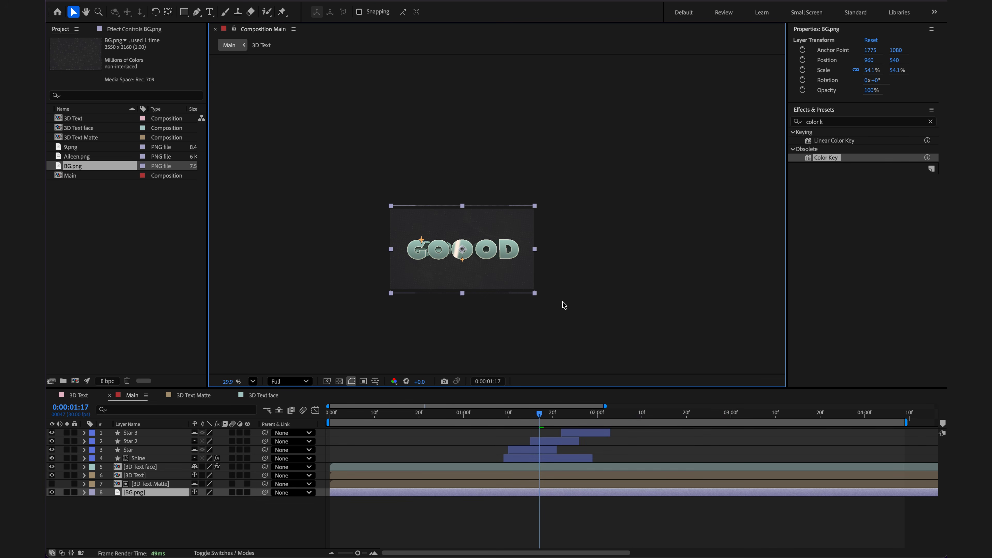
key(shift+slash)
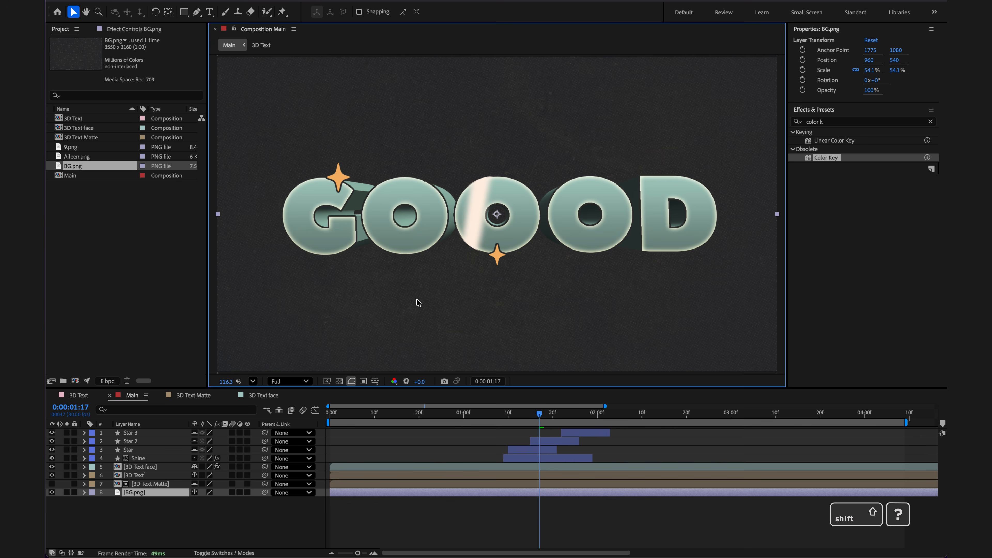
click(74, 493)
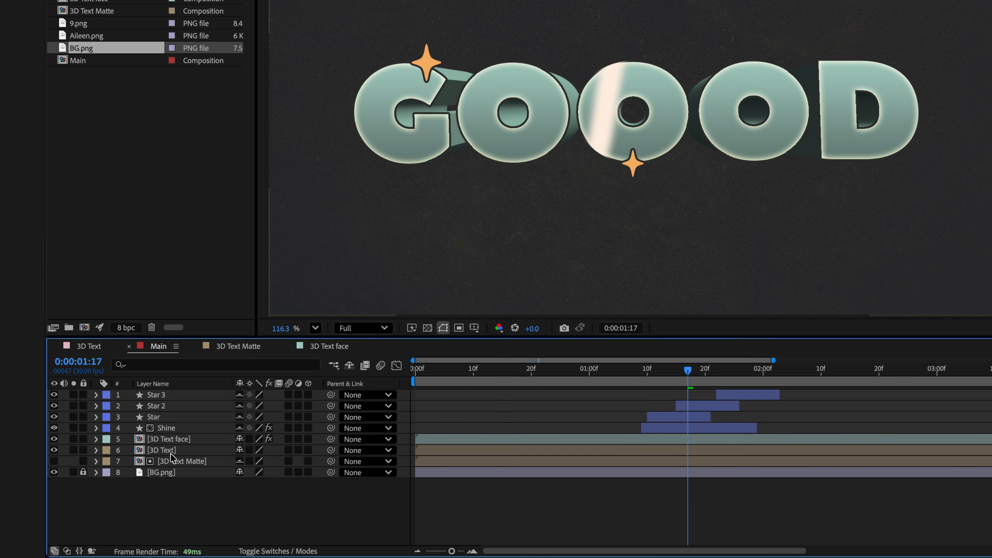
- Duplicate the 3D Text layer and rename the lower copy 3D Text frame
click(171, 453)
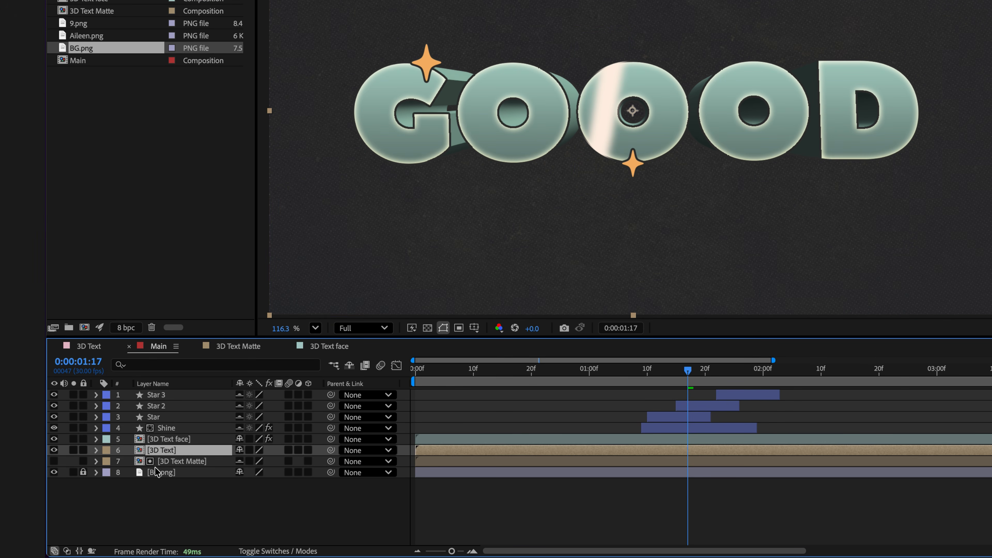
key(ctrl+d)
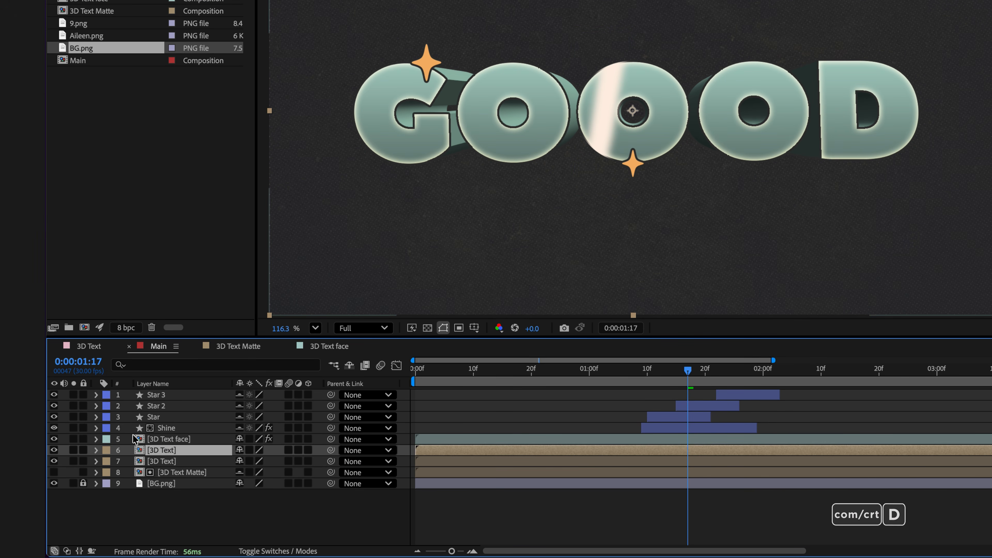
click(173, 460)
key(Return)
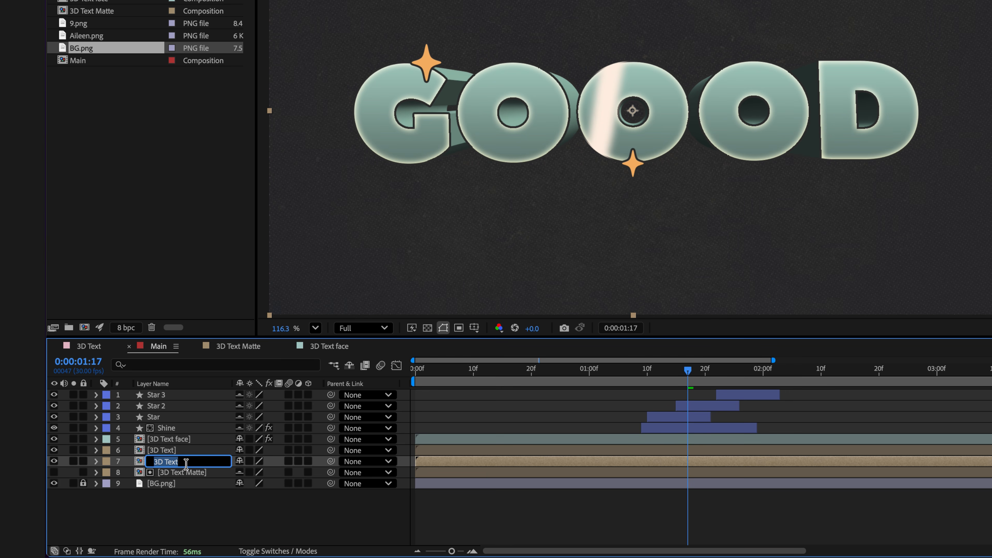
click(186, 464)
text(frame)
key(Return)
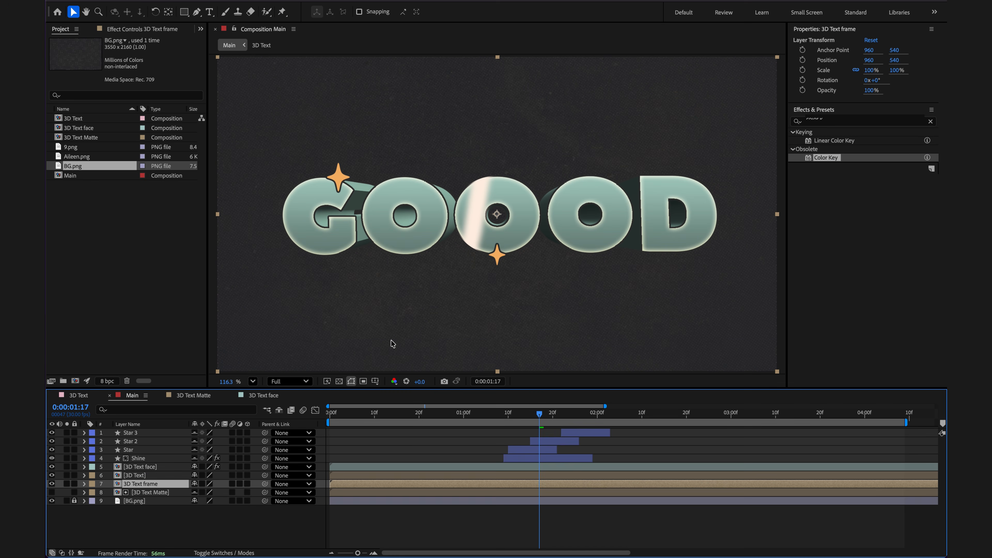
- Apply the Minimax effect to the 3D Text frame layer with the channel set to Alpha and a radius of 39
click(841, 121)
text(color k)
drag(841, 123, 794, 122)
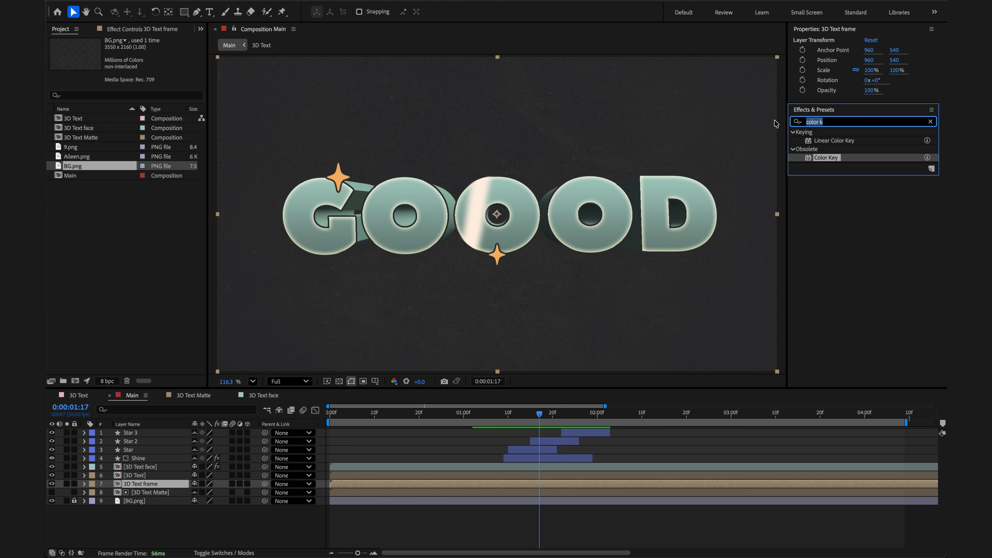
text(mini)
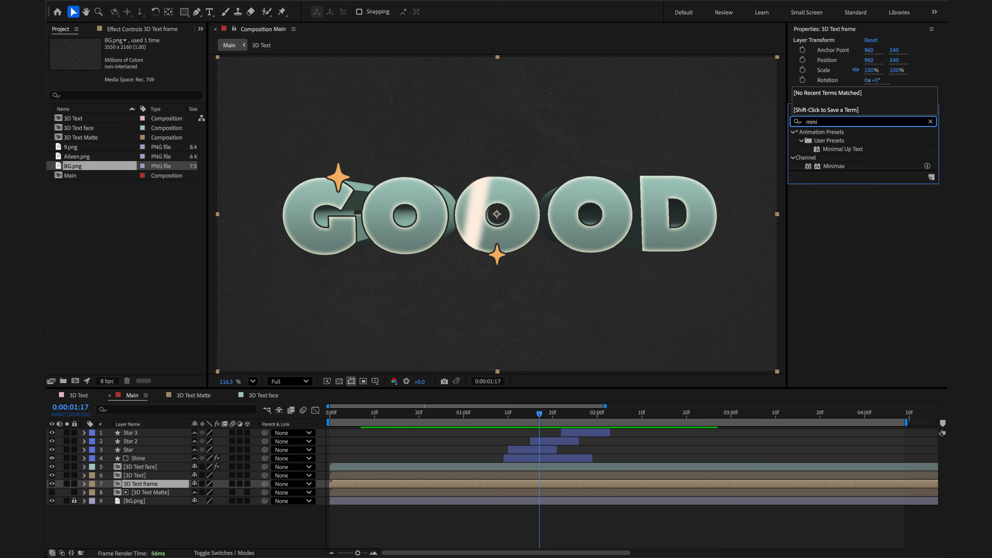
double_click(828, 167)
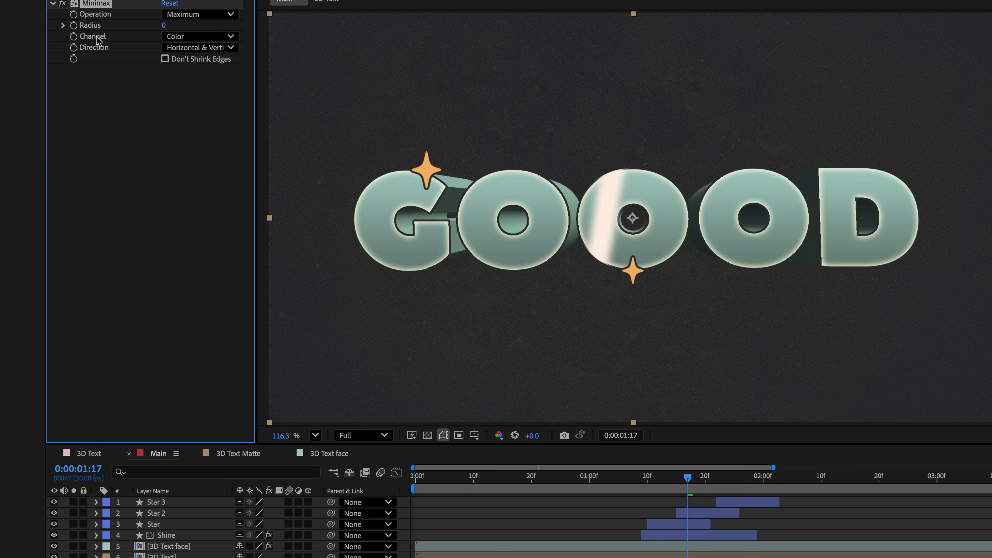
click(172, 38)
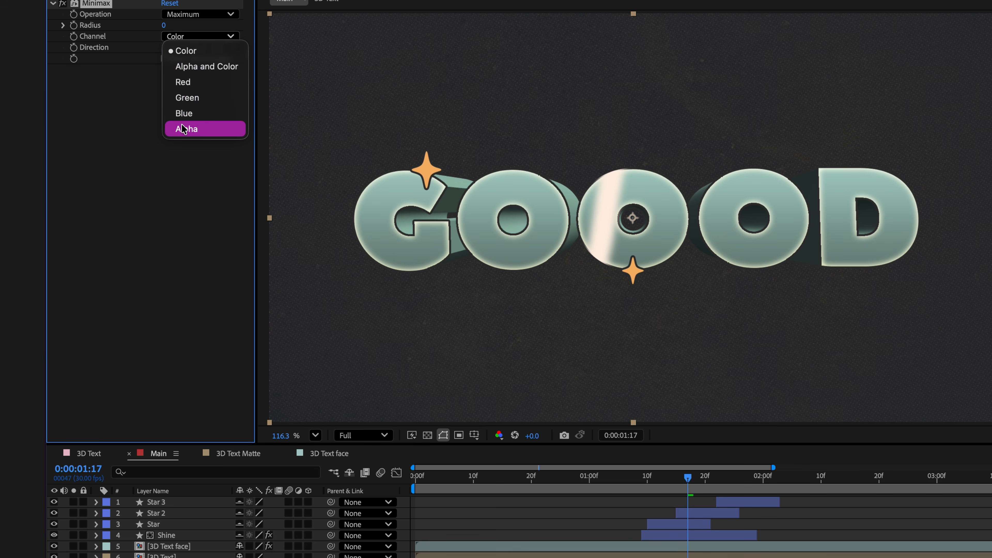
click(187, 129)
drag(164, 25, 189, 23)
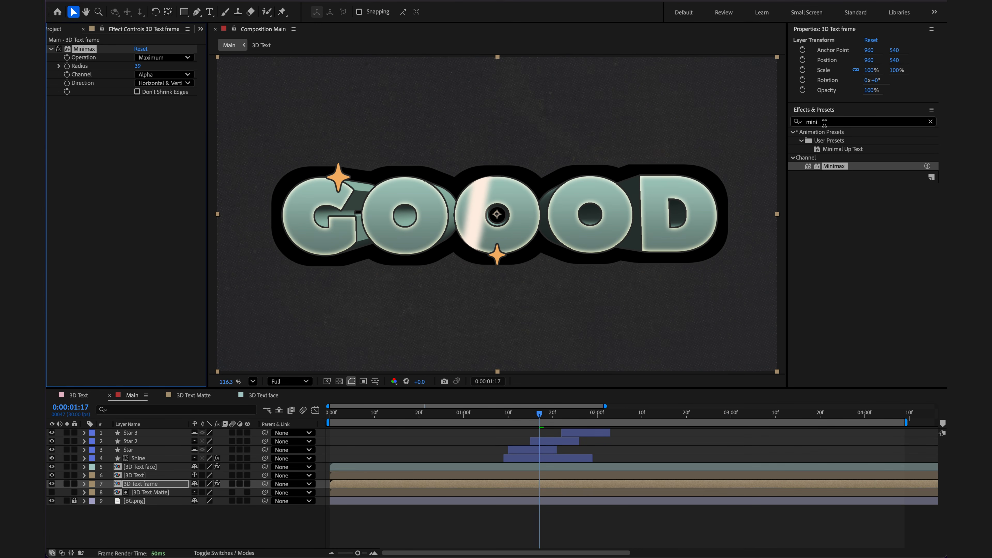
- Apply the Fill effect to the 3D Text frame layer and change its colour from red to a very light grey
drag(823, 122, 785, 128)
text(fil)
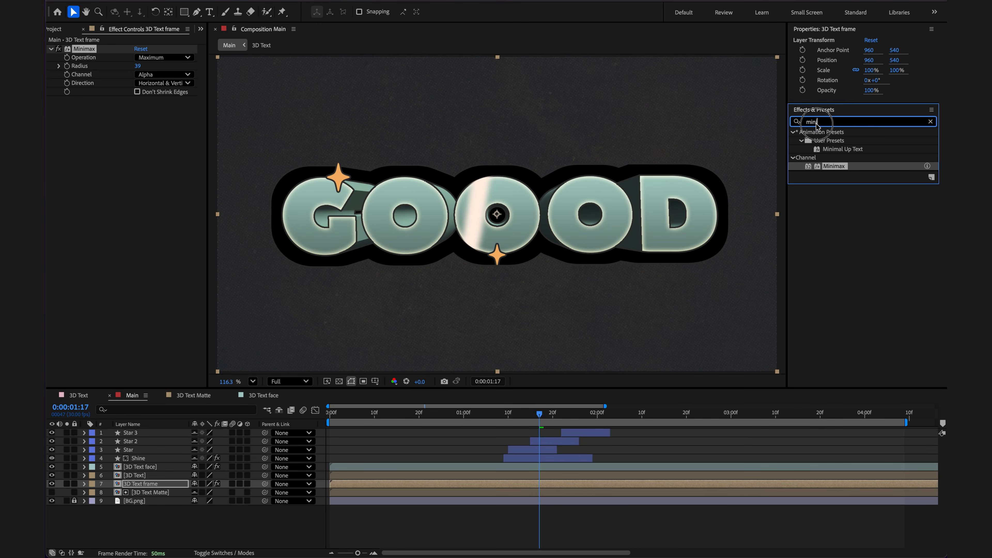
text(l)
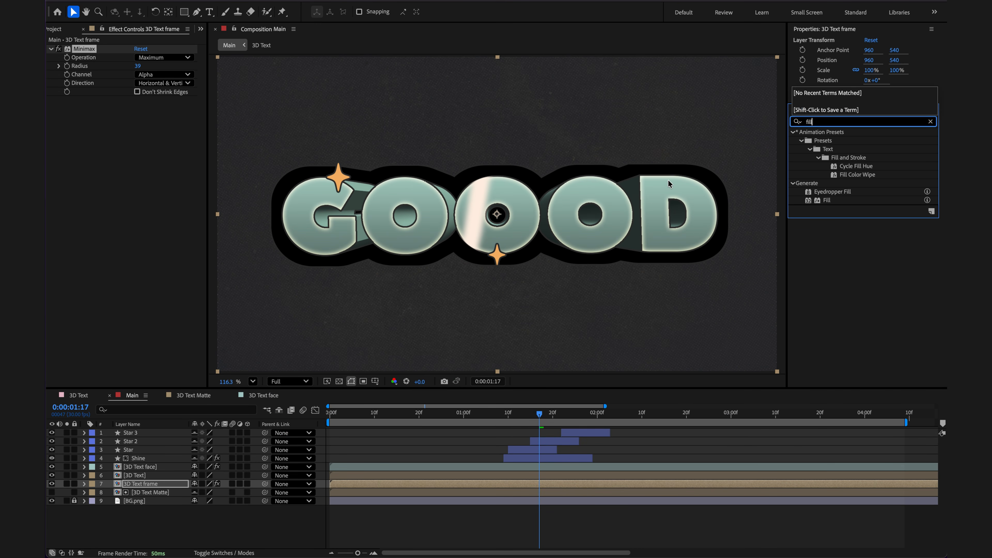
double_click(822, 200)
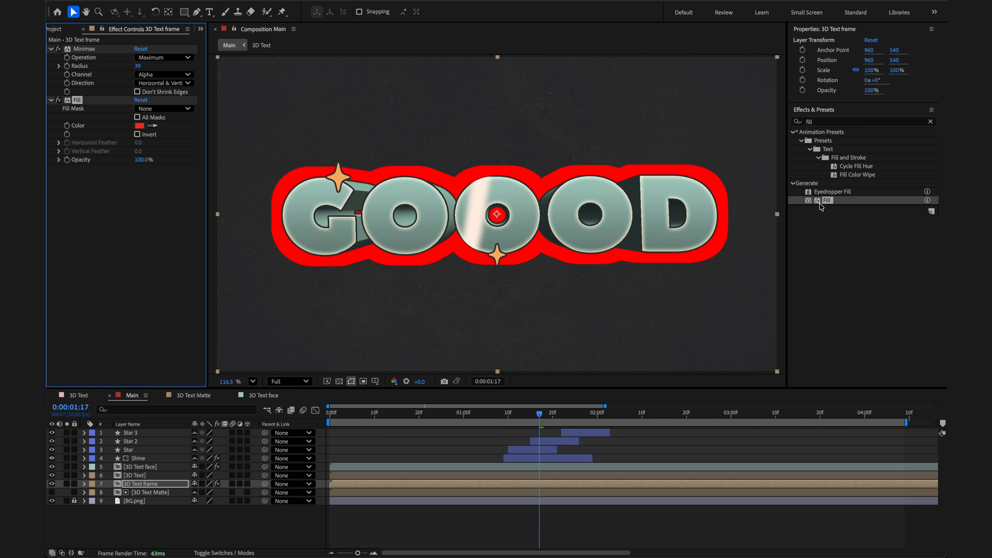
click(139, 126)
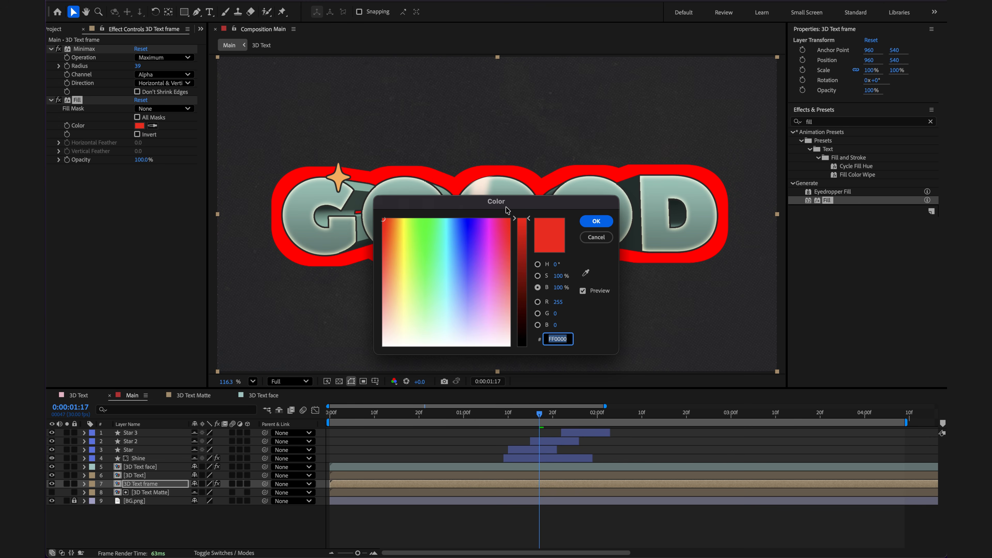
drag(506, 207, 488, 278)
drag(405, 360, 331, 435)
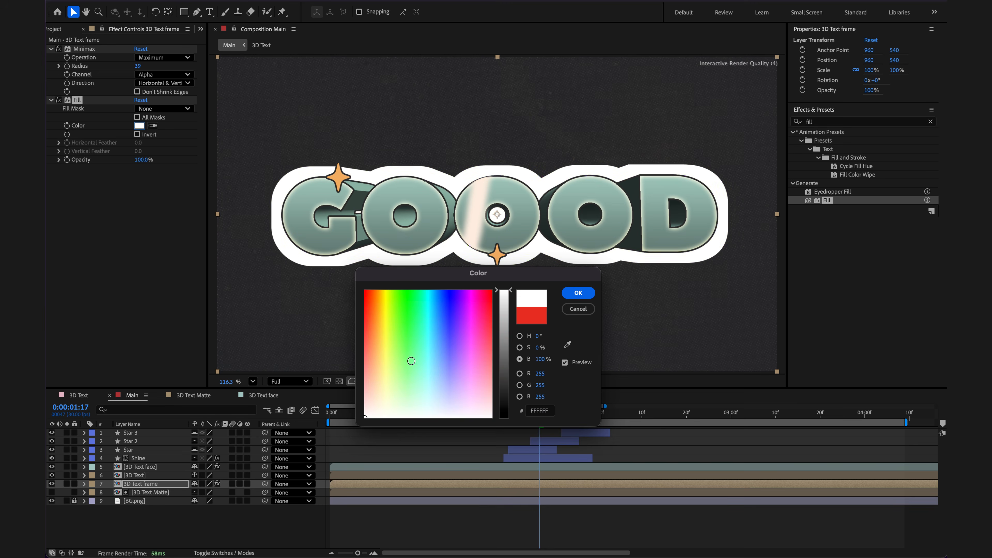
drag(510, 298, 510, 302)
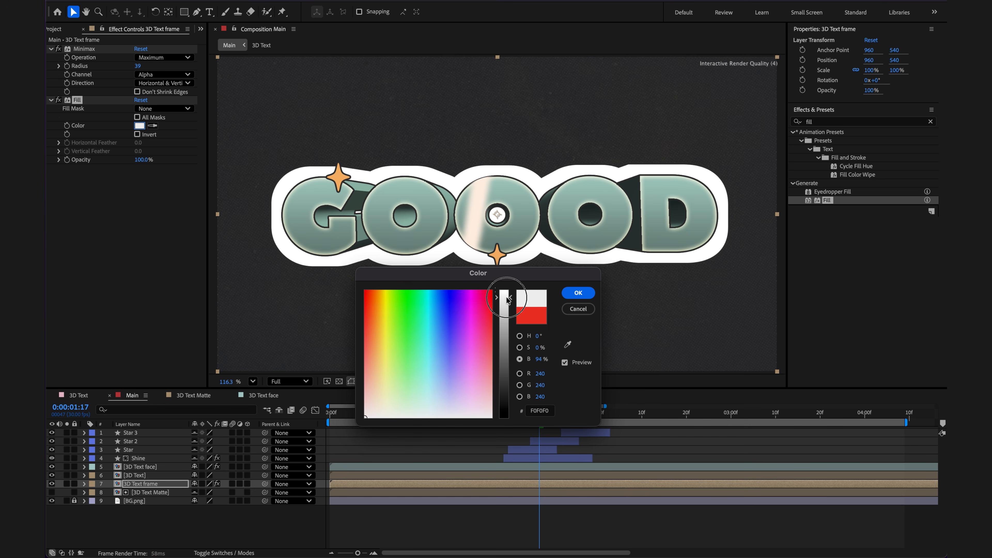
click(572, 294)
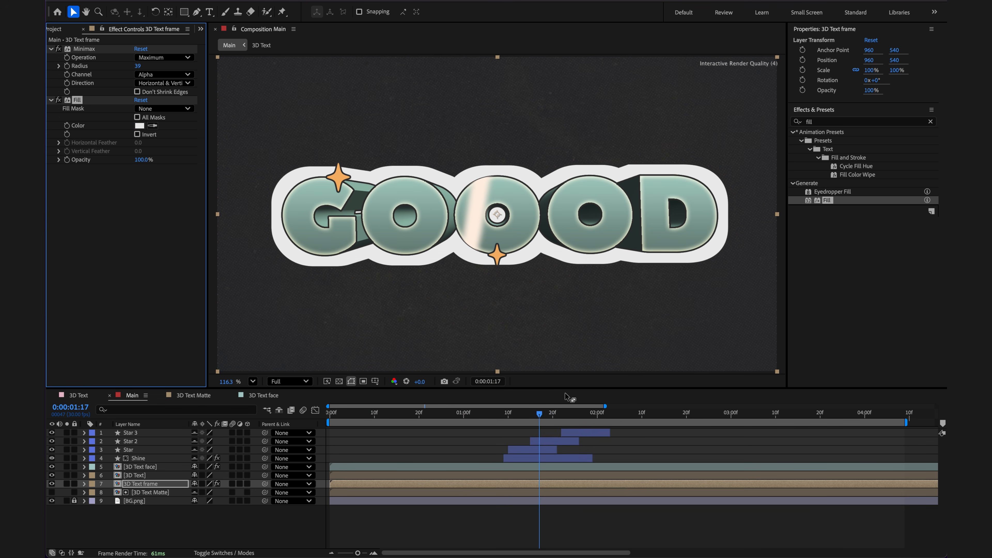
- At 0:00:01:00, add Simple Choker to the 3D Text frame layer with Choke Matte at 50.70 to round the frame's corners
drag(570, 413, 464, 415)
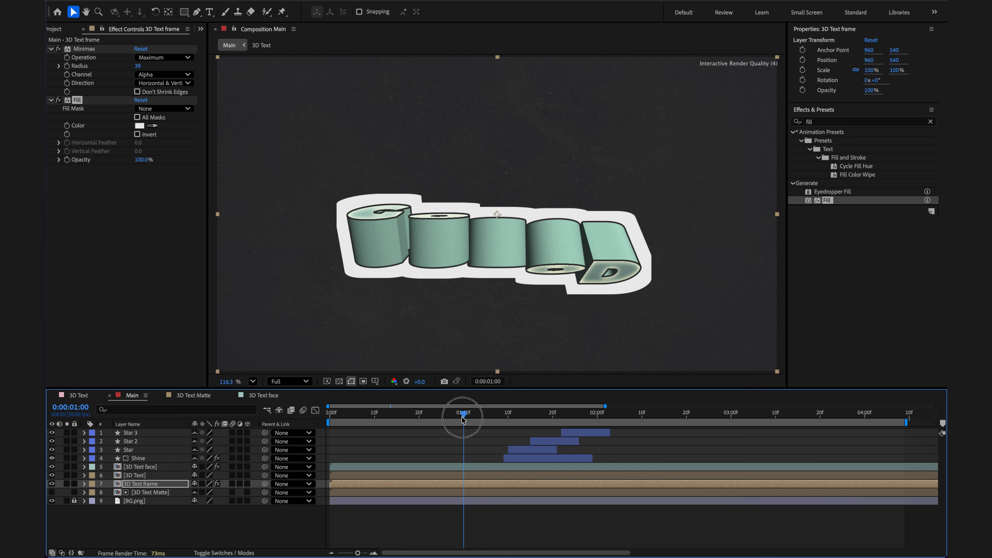
click(818, 122)
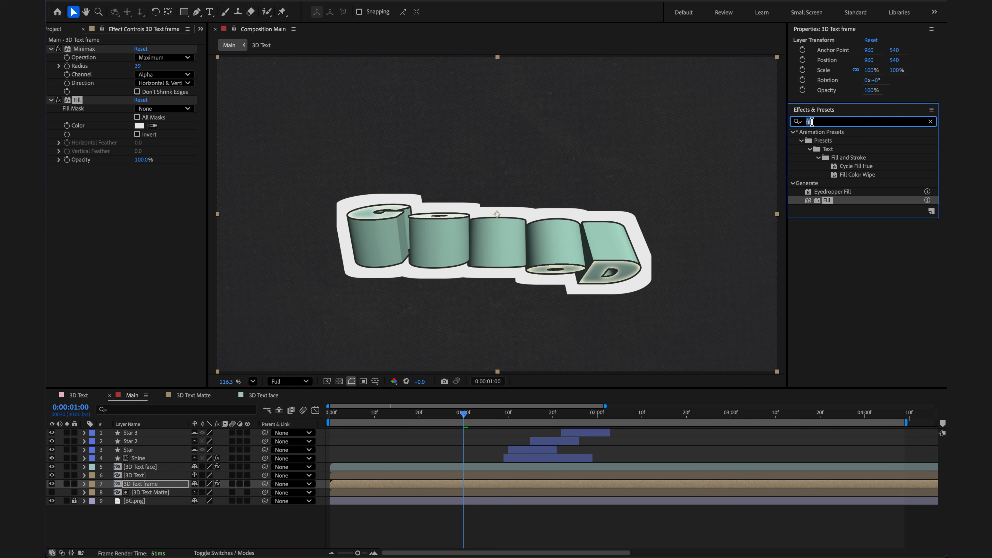
text(simpl)
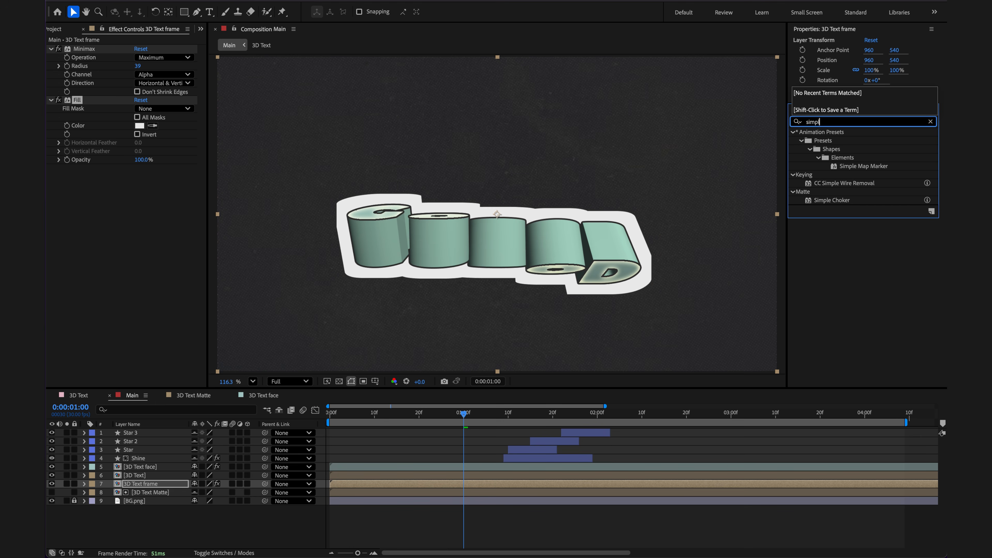
double_click(836, 200)
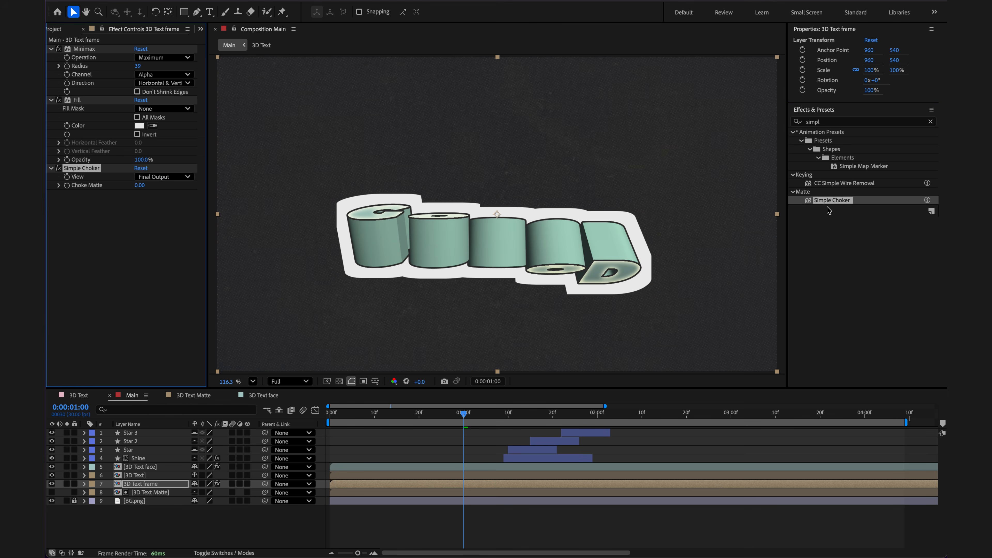
drag(140, 186, 168, 185)
scroll(573, 296, up, 1)
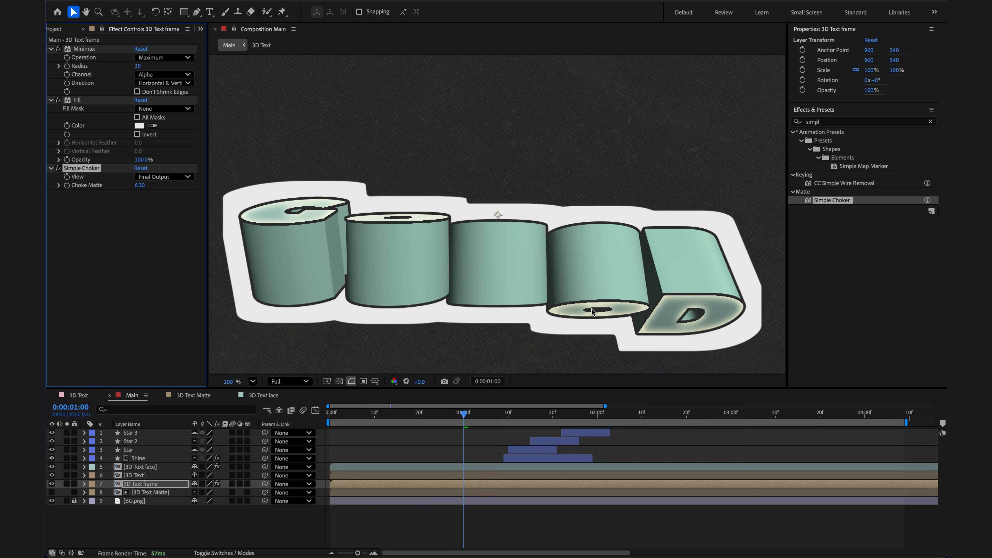
drag(594, 298, 592, 238)
drag(140, 188, 373, 199)
key(shift+slash)
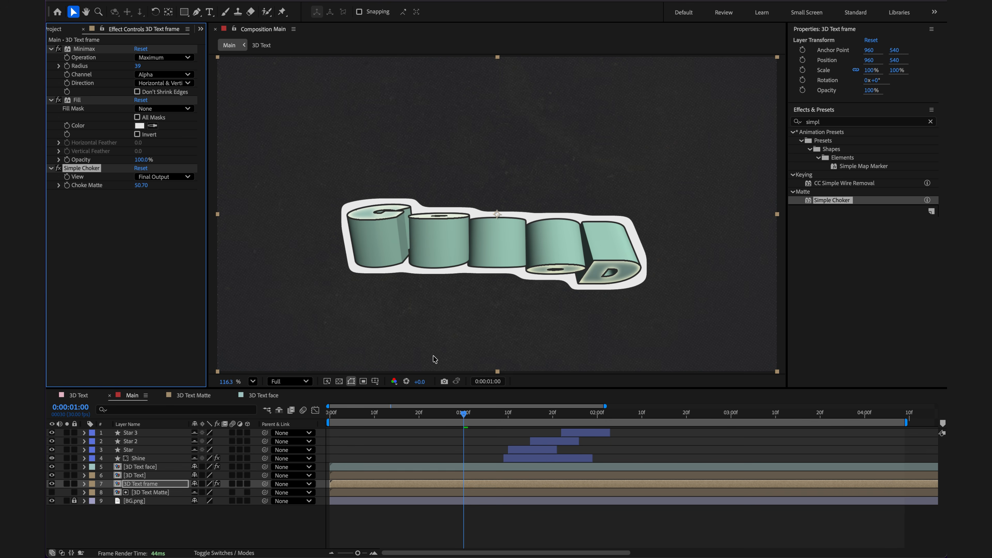
drag(470, 415, 541, 413)
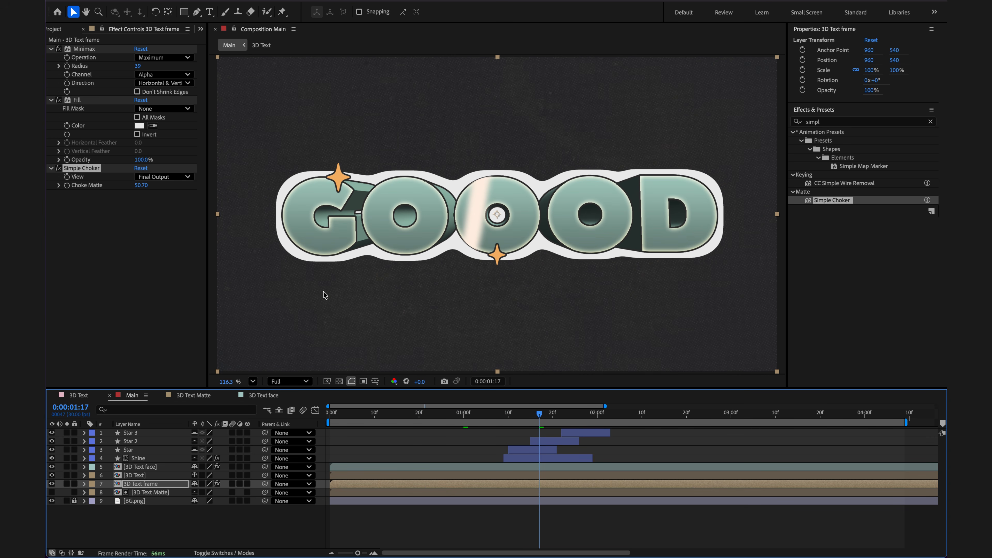
- Place 9.png as the uppermost layer of the Main composition and fit it to the comp width
click(54, 29)
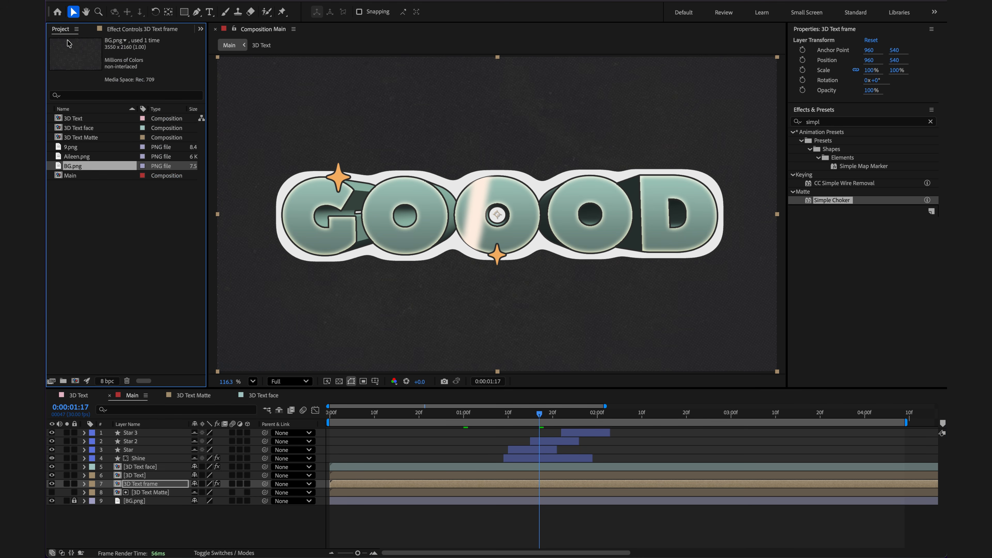
click(73, 148)
drag(74, 148, 136, 432)
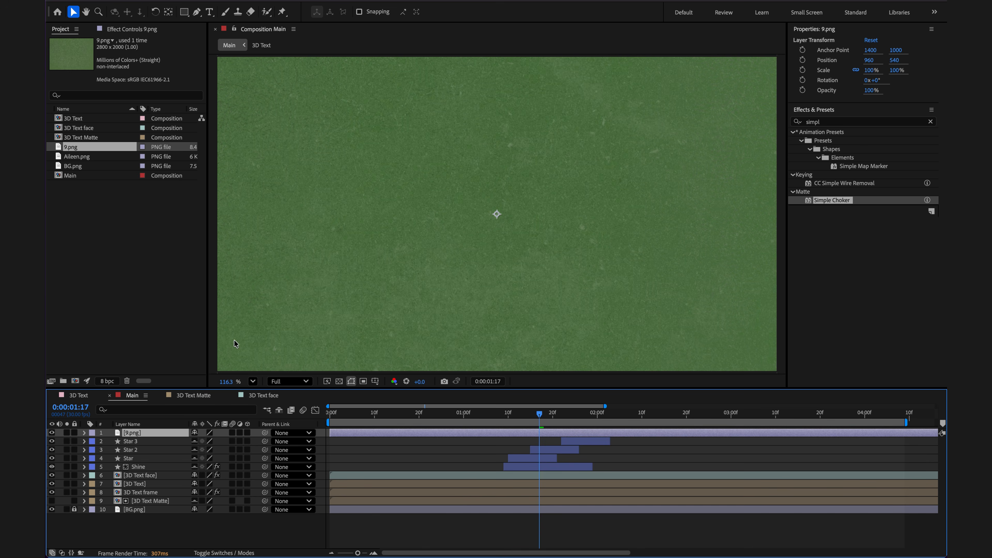
scroll(408, 264, down, 10)
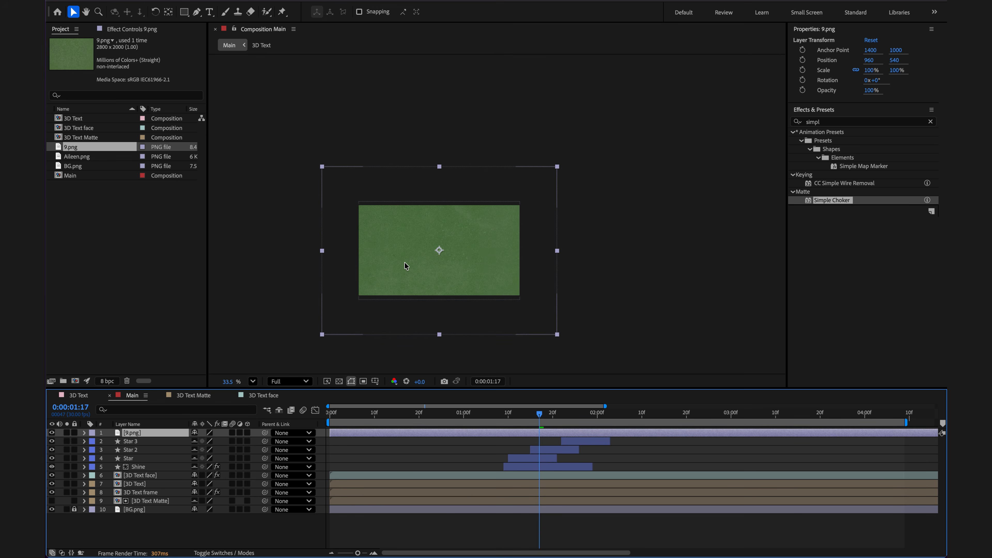
right_click(405, 262)
mouse_move(424, 261)
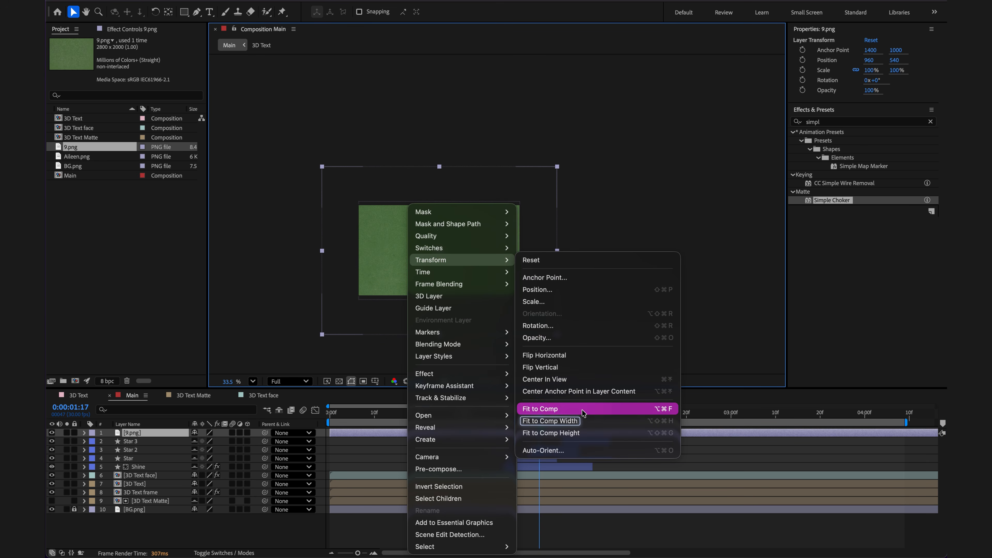
click(575, 421)
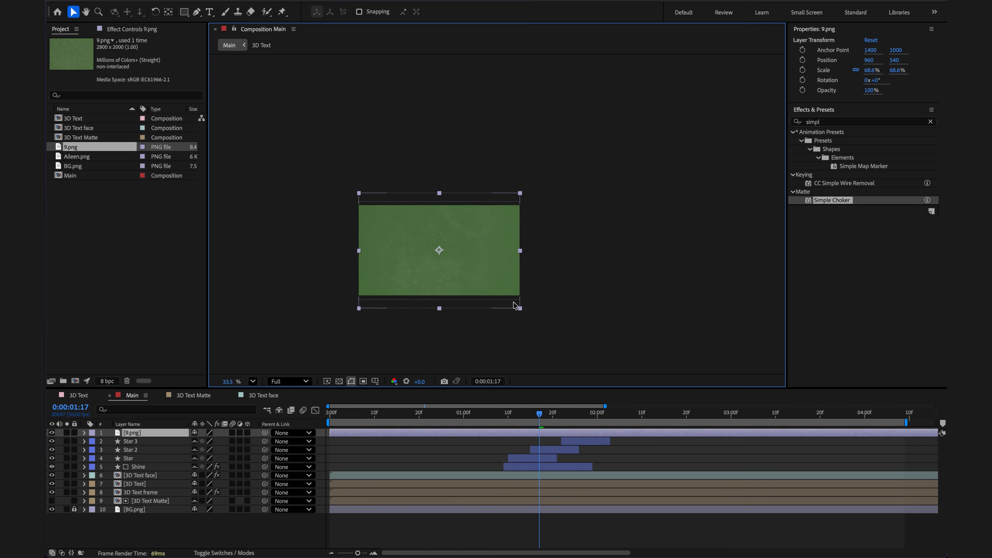
key(shift+slash)
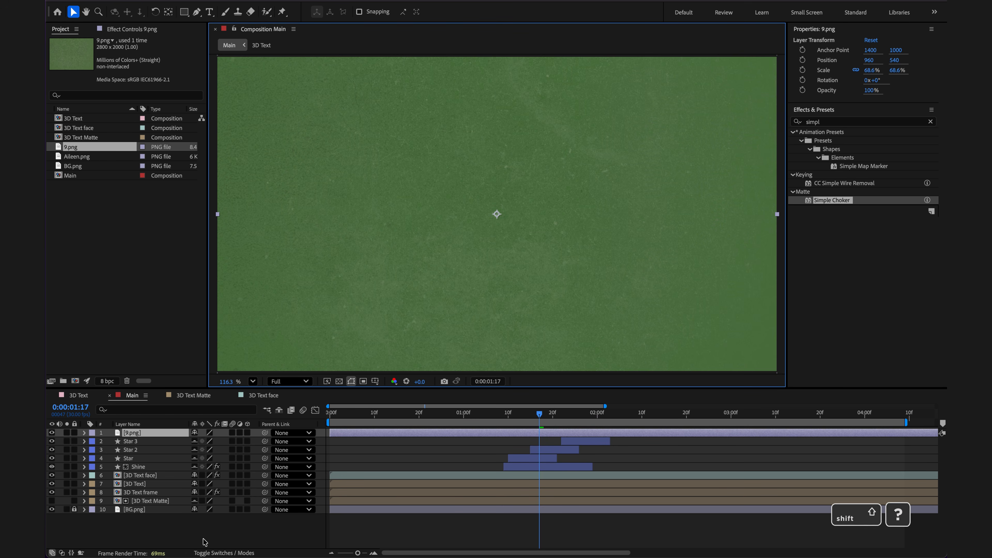
- Set the 9.png texture layer's blending mode to Overlay
click(201, 553)
click(203, 433)
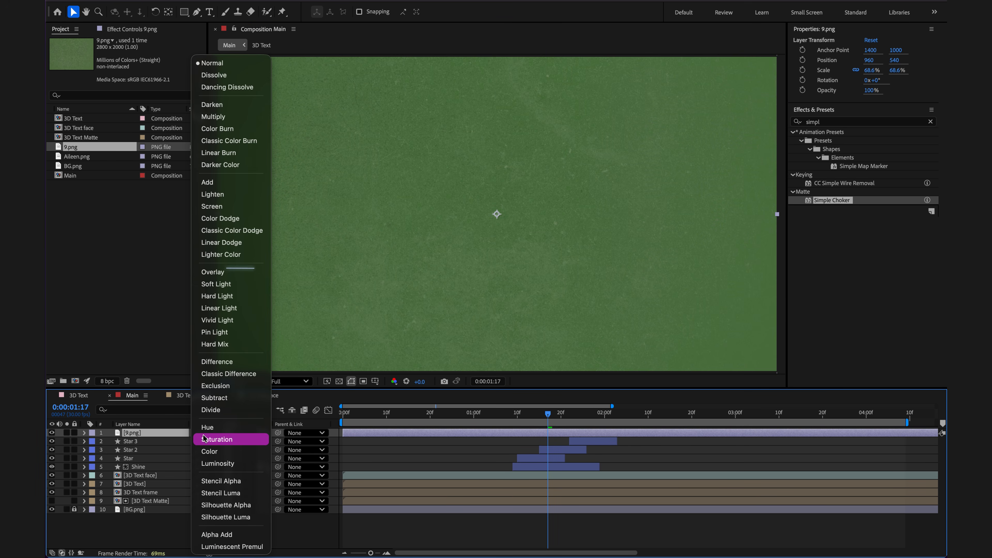
click(214, 273)
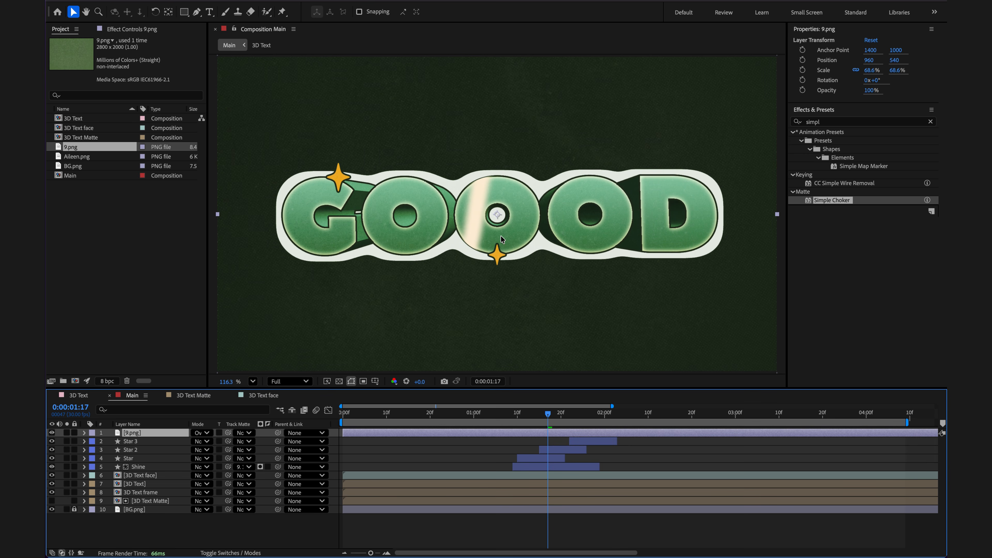
- Apply Hue/Saturation to the 9.png layer and set Master Saturation to -100
click(813, 122)
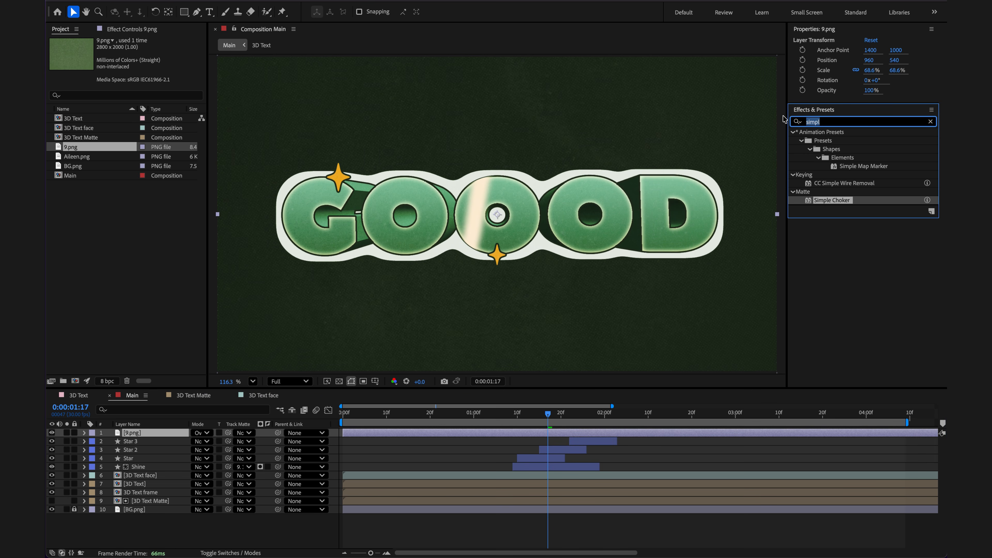
text(hue)
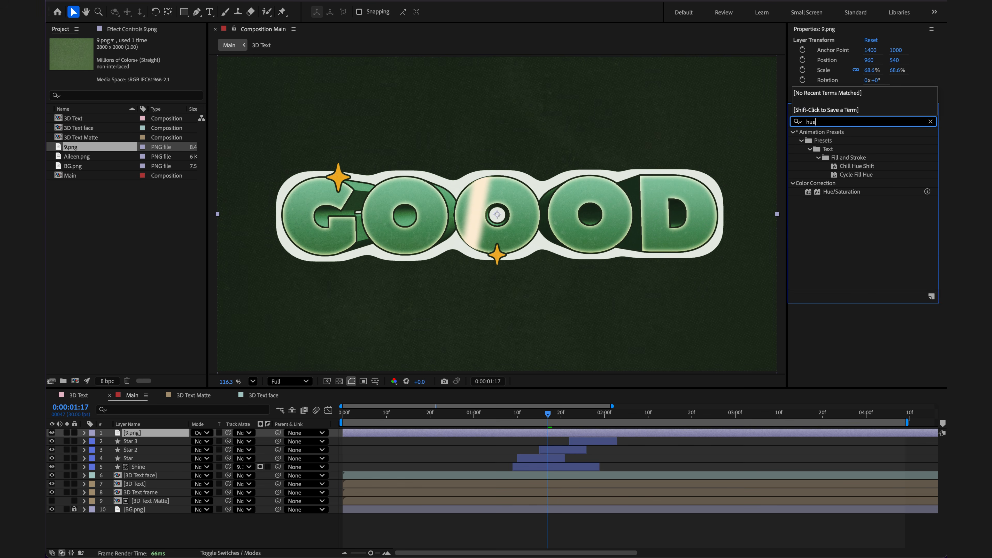
double_click(832, 192)
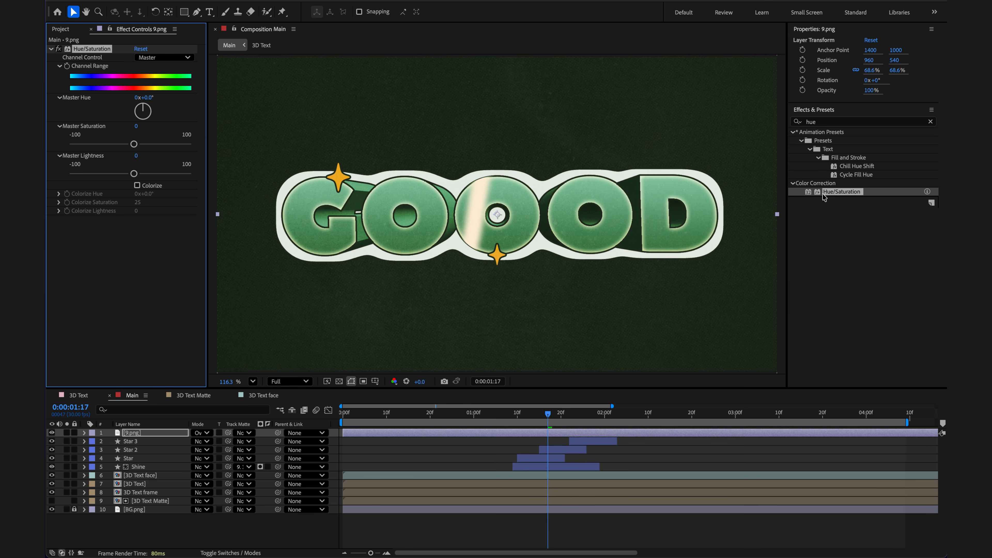
drag(134, 145, 53, 147)
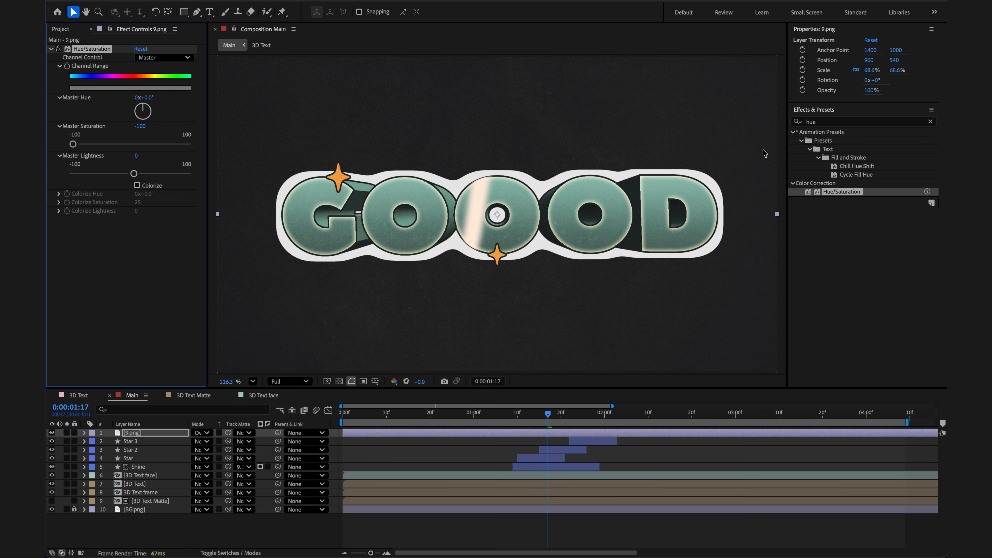
- Apply the Levels effect to the 9.png layer and set Input White to 229
drag(822, 122, 787, 123)
text(l)
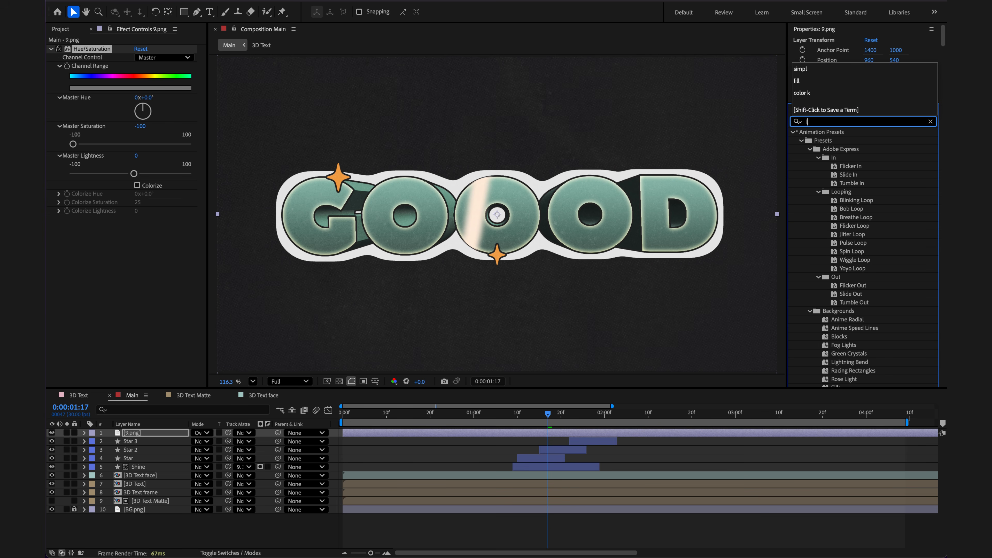
text(evel)
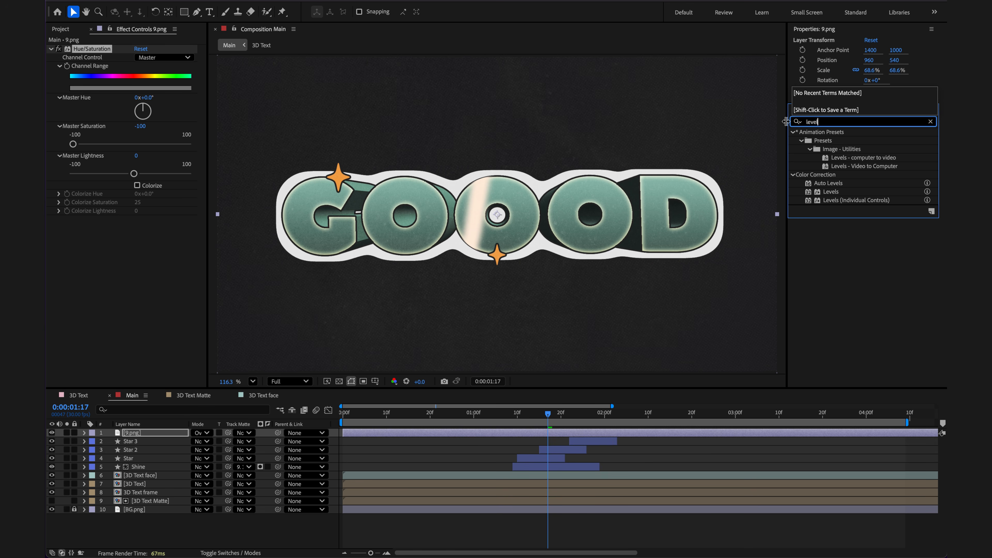
double_click(827, 192)
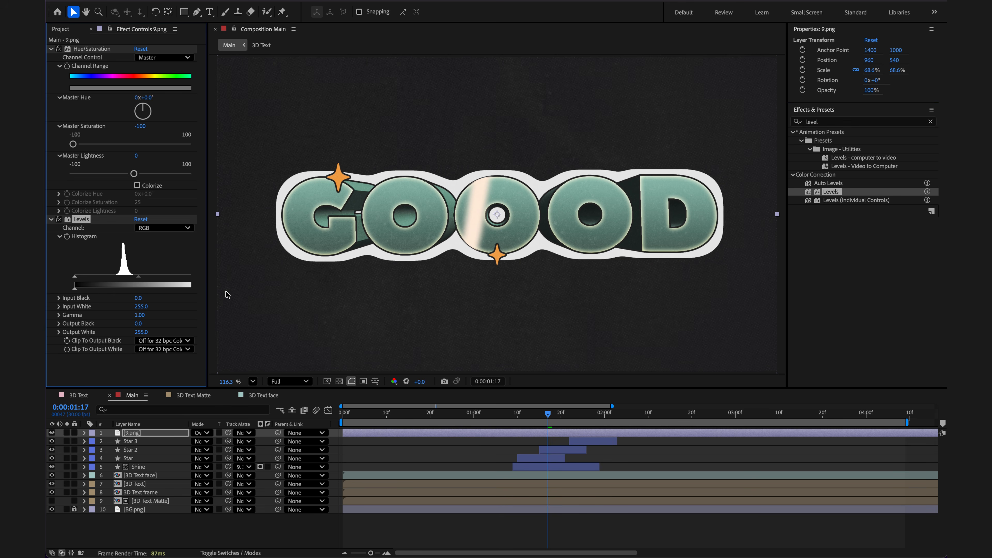
mouse_move(206, 283)
mouse_down()
mouse_move(252, 281)
mouse_move(189, 278)
mouse_up()
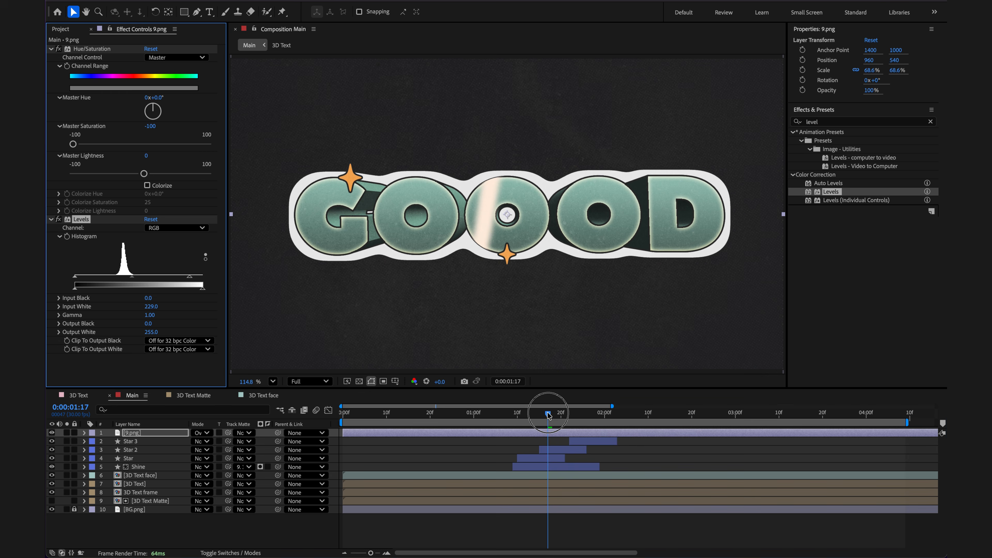
- Move to 0:00:02:01, check which part the 3D Text layer shows by toggling its visibility, and rename it 3D Text side
drag(548, 413, 610, 420)
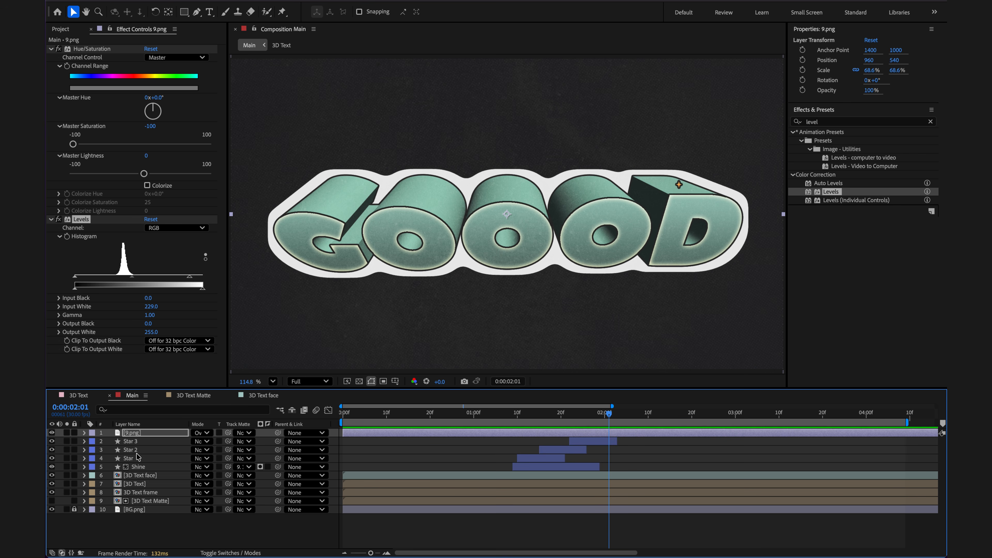
click(141, 484)
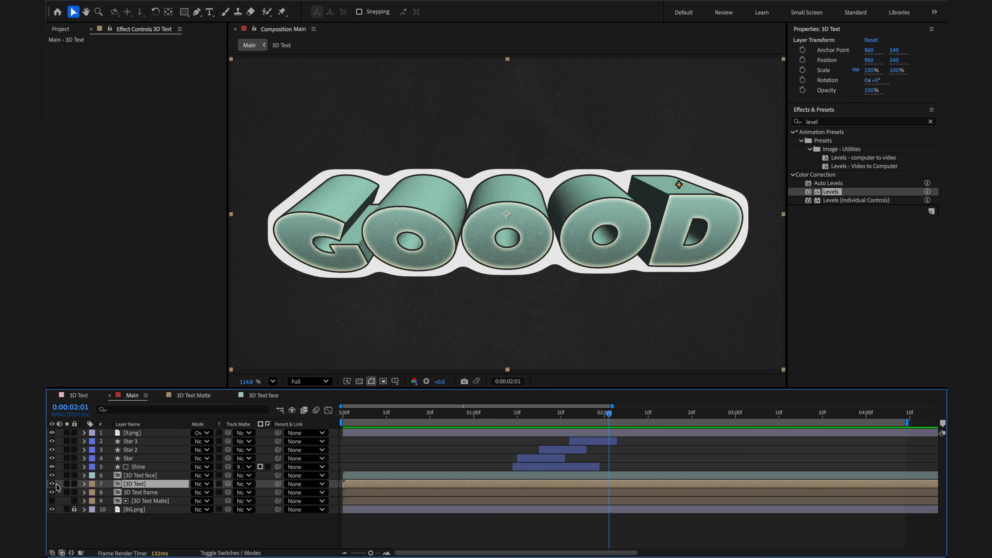
click(51, 484)
click(52, 484)
key(Return)
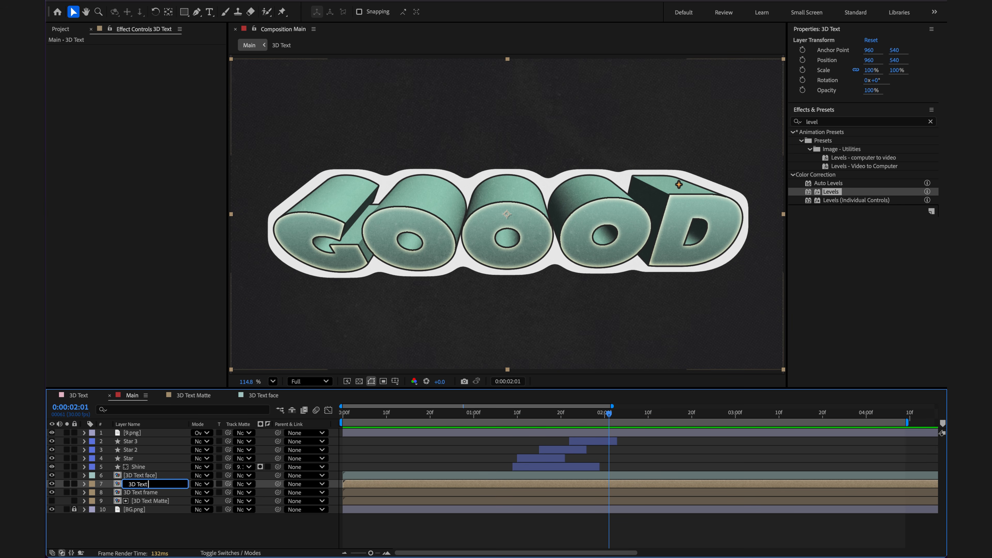
key(Return)
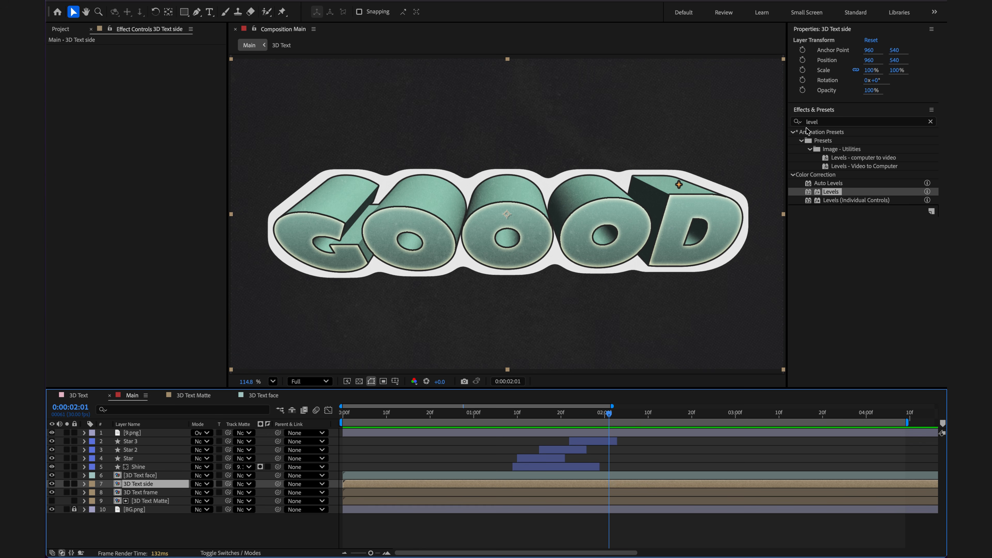
- Apply a Fill effect in grey 7D7D7D to the 3D Text side layer and compare the letters with the effect off and on
double_click(813, 122)
text(fill)
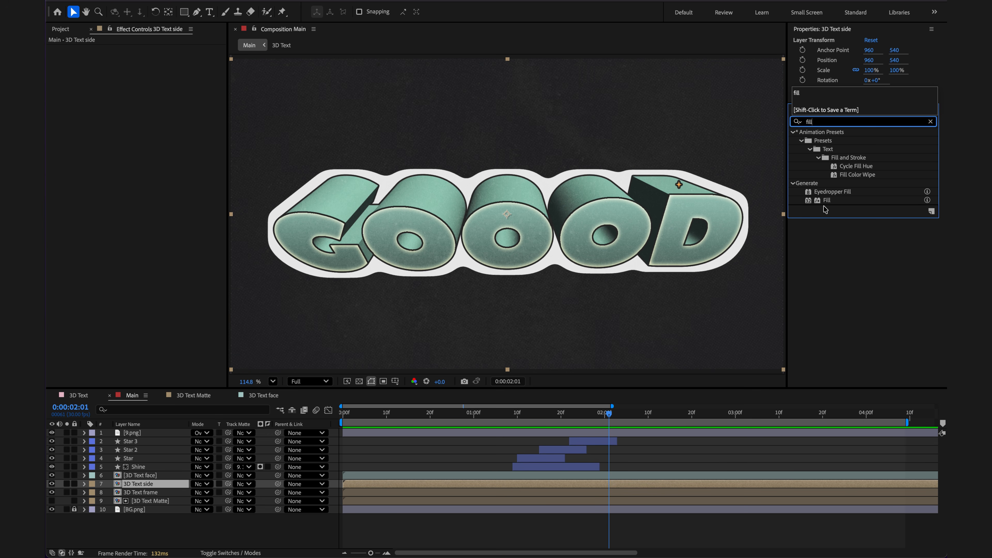
double_click(827, 200)
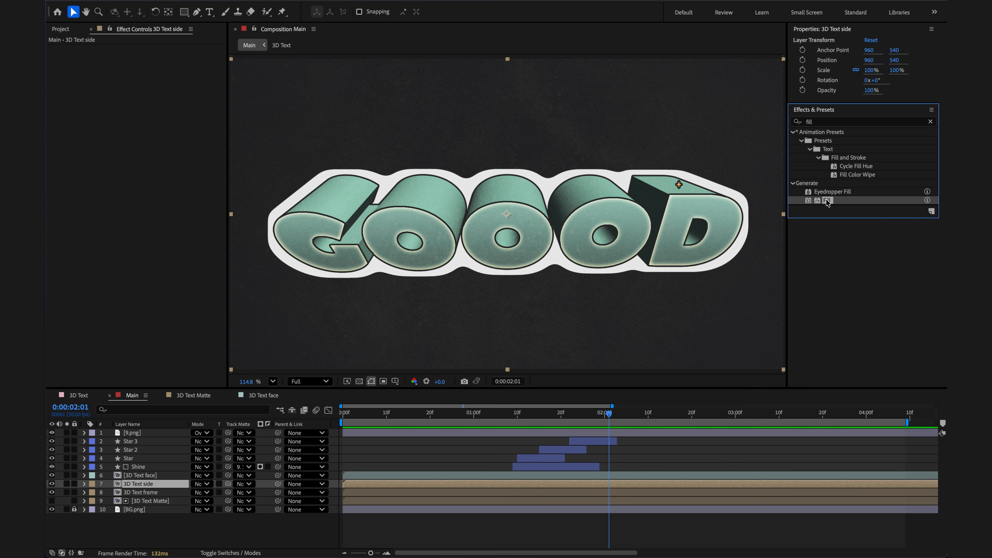
click(150, 74)
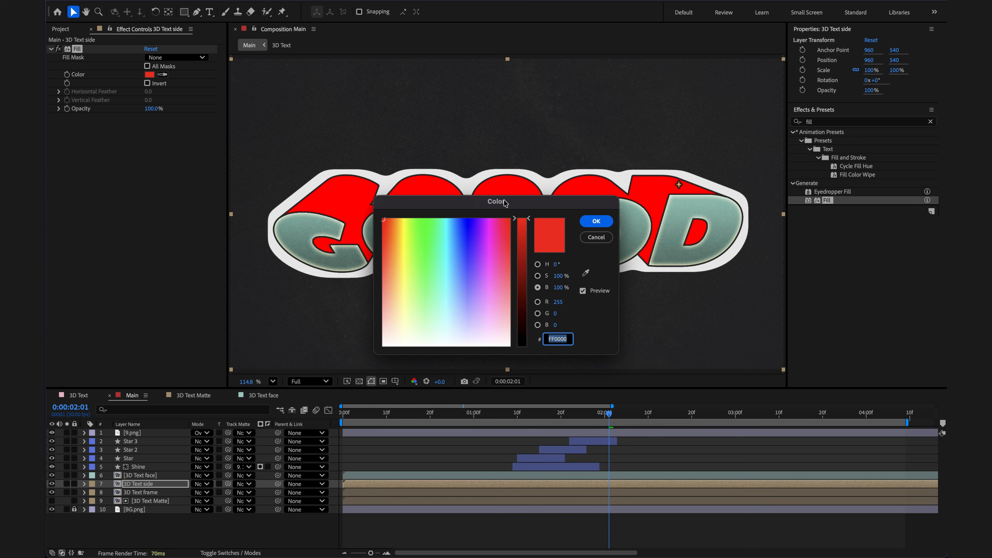
drag(506, 201, 455, 245)
drag(512, 319, 462, 312)
drag(473, 262, 471, 326)
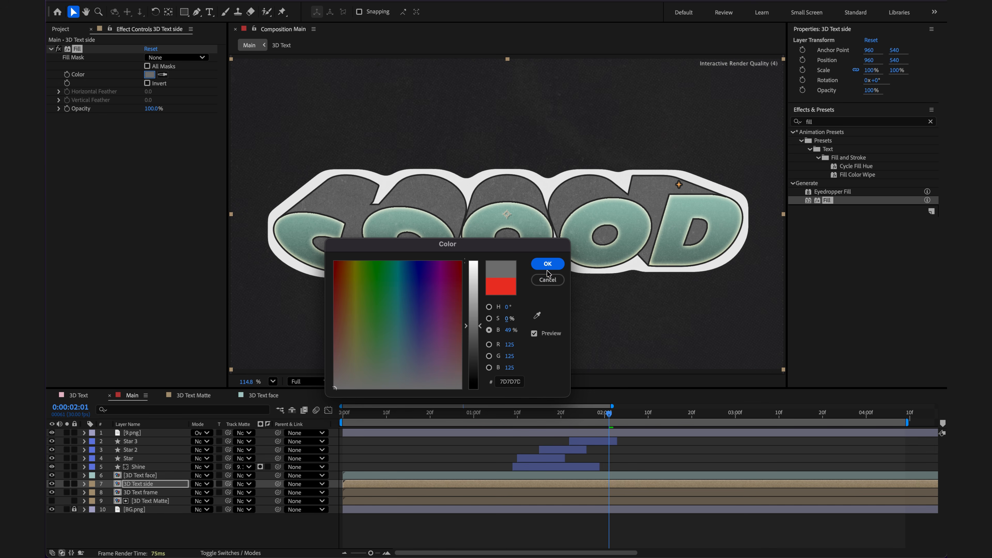
click(547, 264)
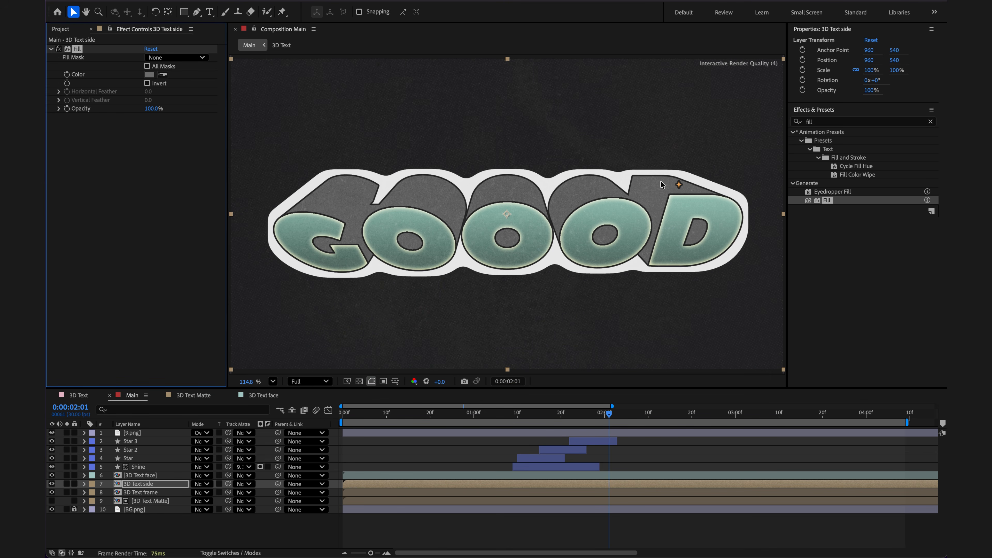
click(58, 49)
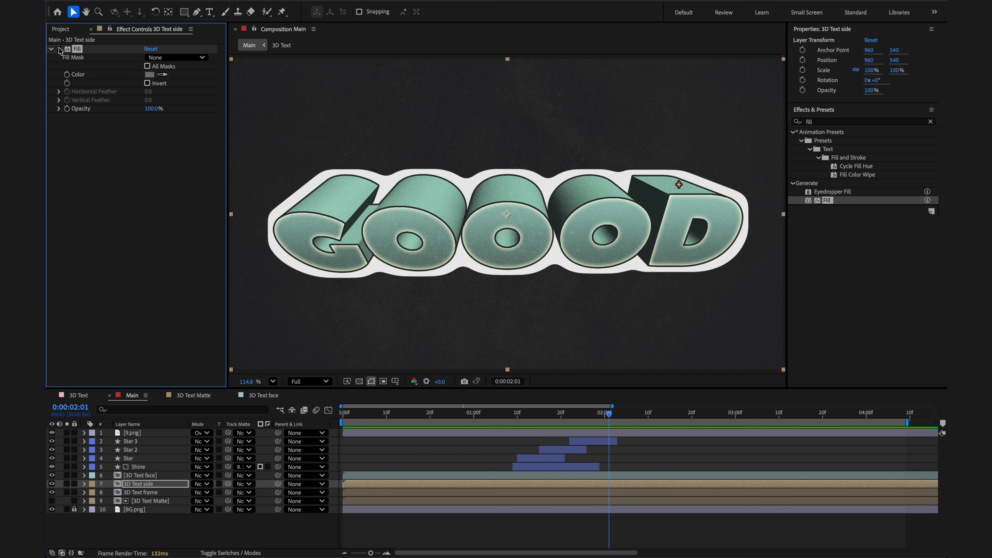
click(59, 48)
- Add CC Composite after Fill on the 3D Text side layer and set its Transfer Mode to Stencil Luma
click(810, 122)
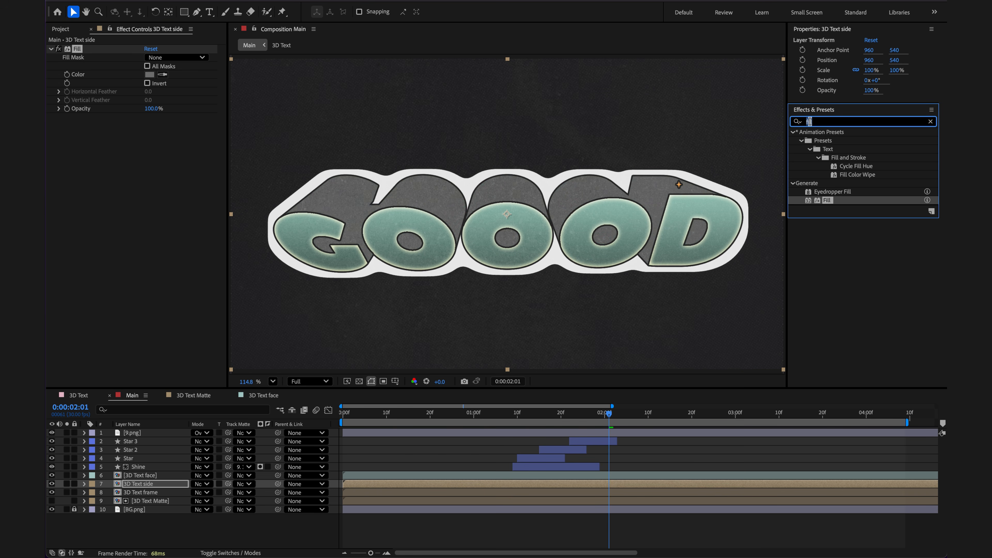
text(cc com)
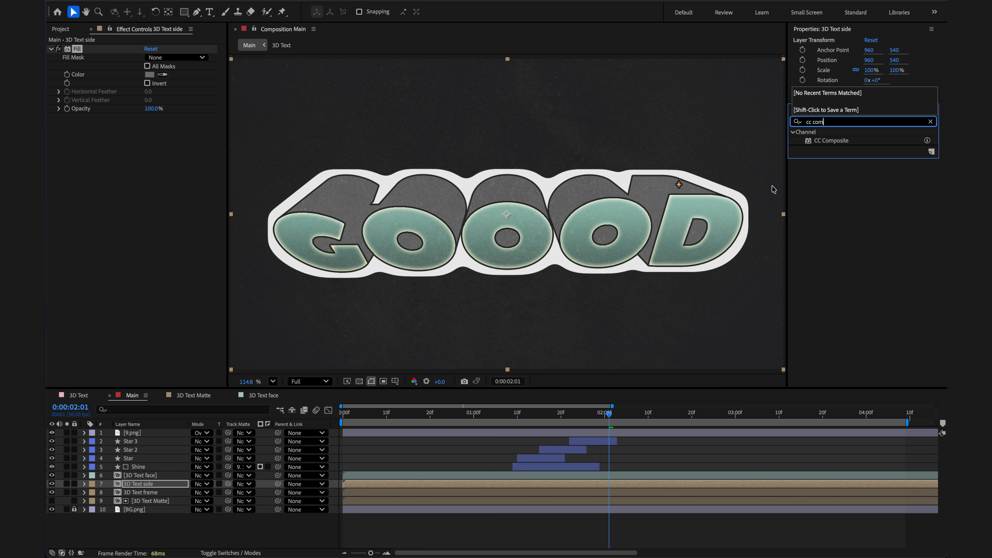
double_click(829, 141)
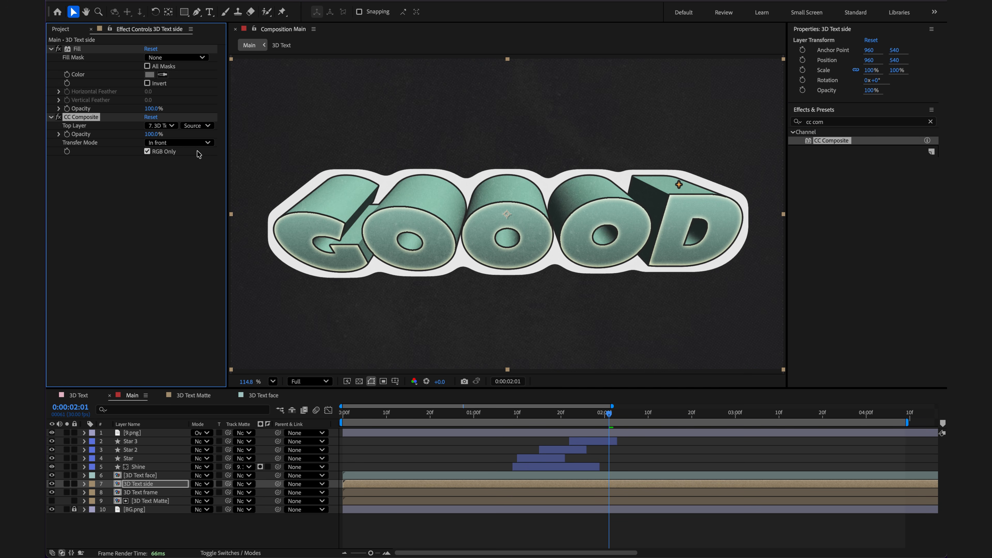
click(177, 142)
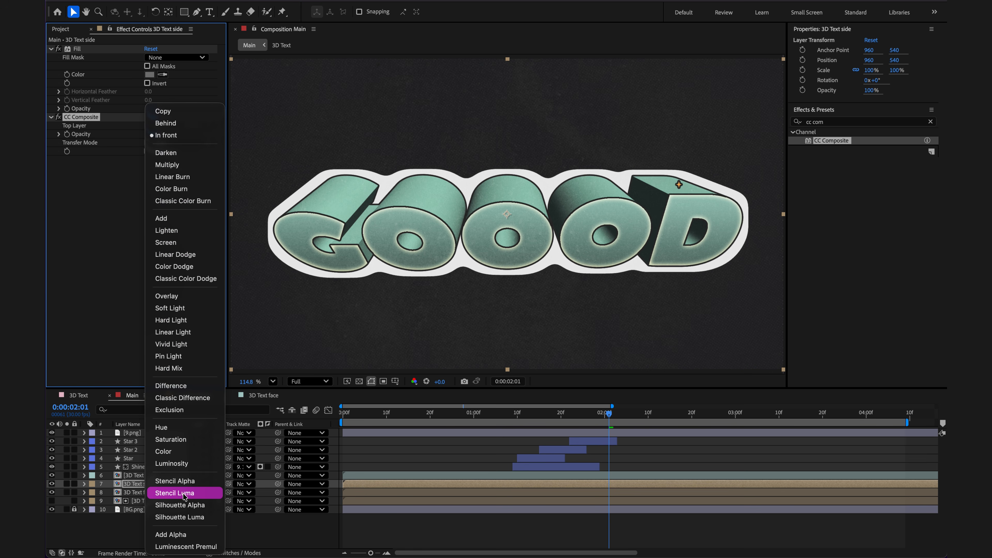
click(184, 494)
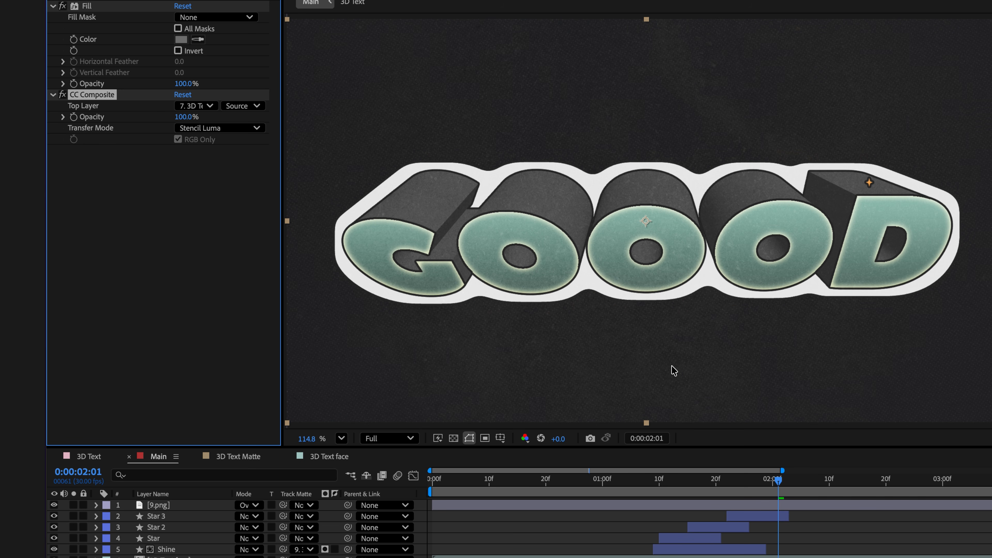
- Scrub back through the Main composition and play a preview to check the recoloured letter sides
drag(783, 480, 459, 481)
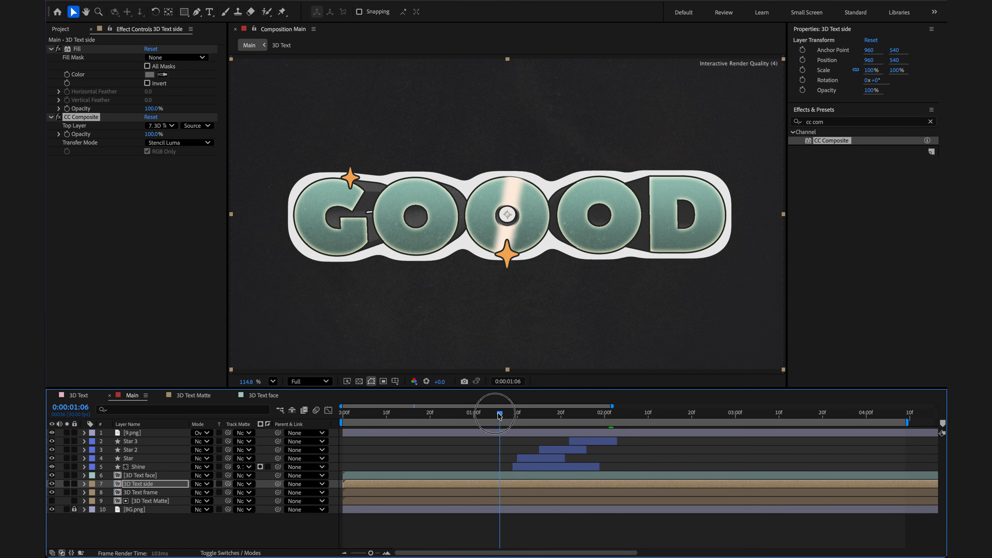
key(grave)
key(space)
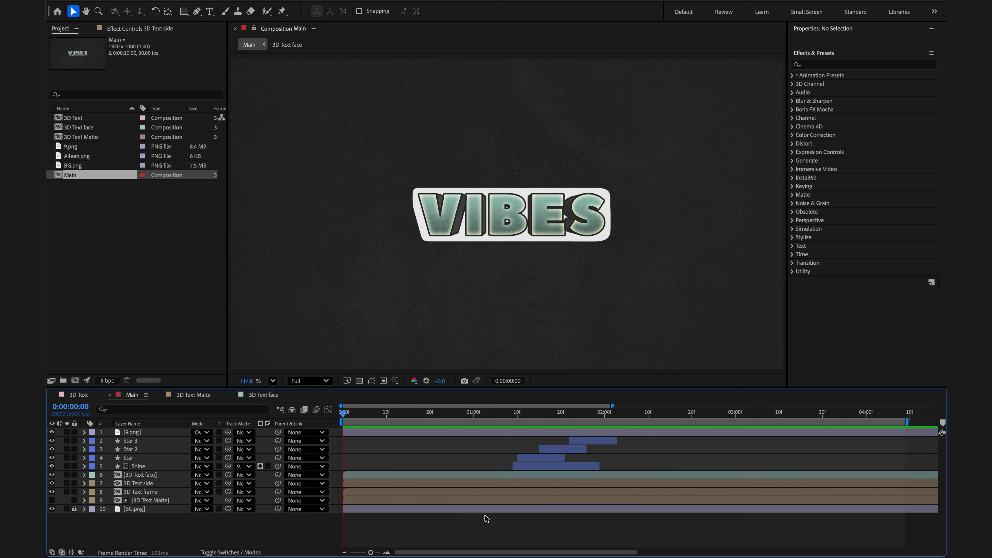
- Create an adjustment layer in the Main composition, name it Halftone and place it directly below the 9.png layer
right_click(169, 530)
mouse_move(234, 416)
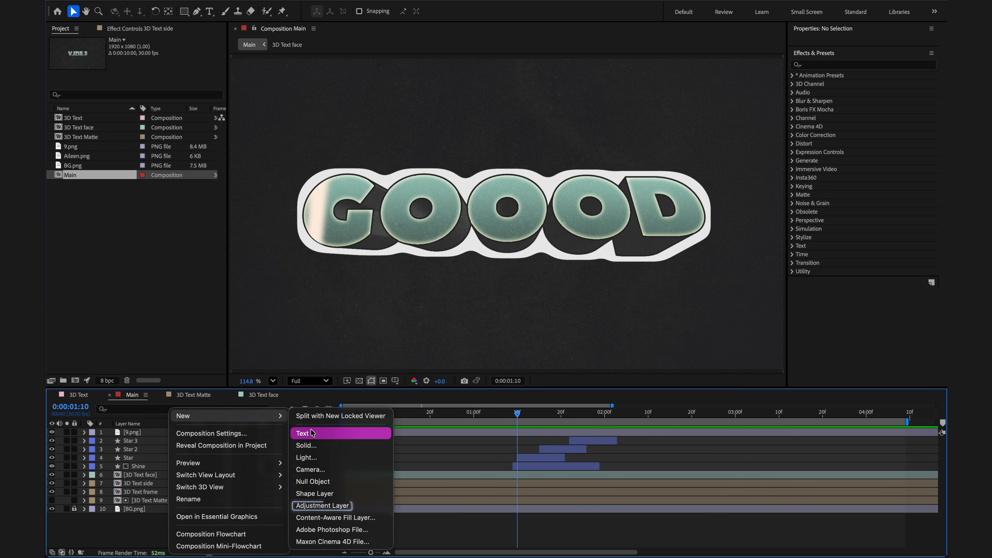
click(332, 506)
key(Return)
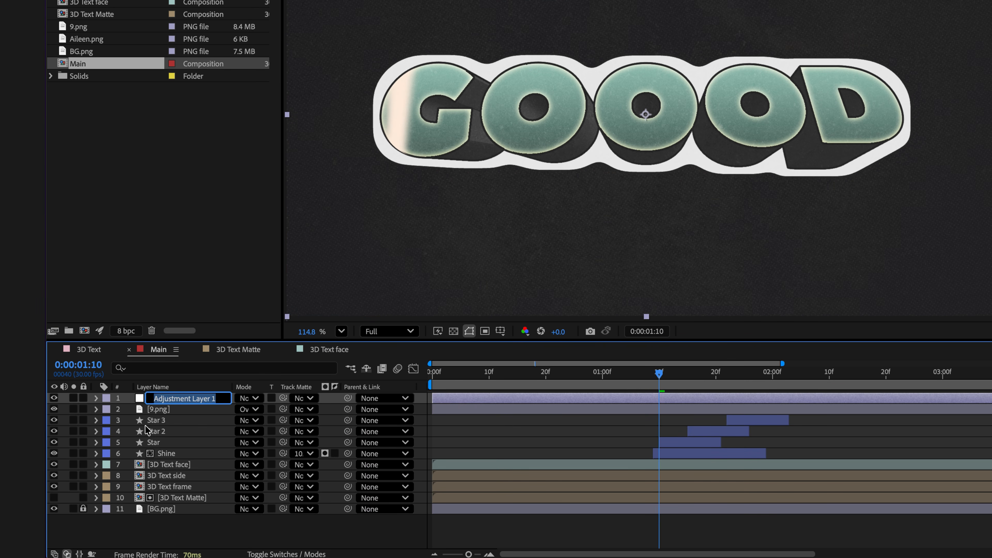
text(Halftone)
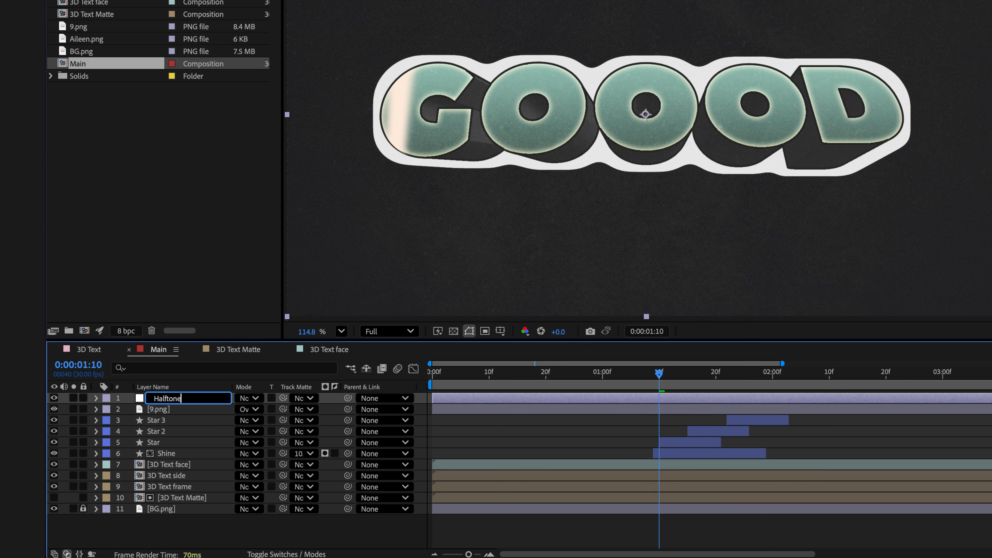
key(Return)
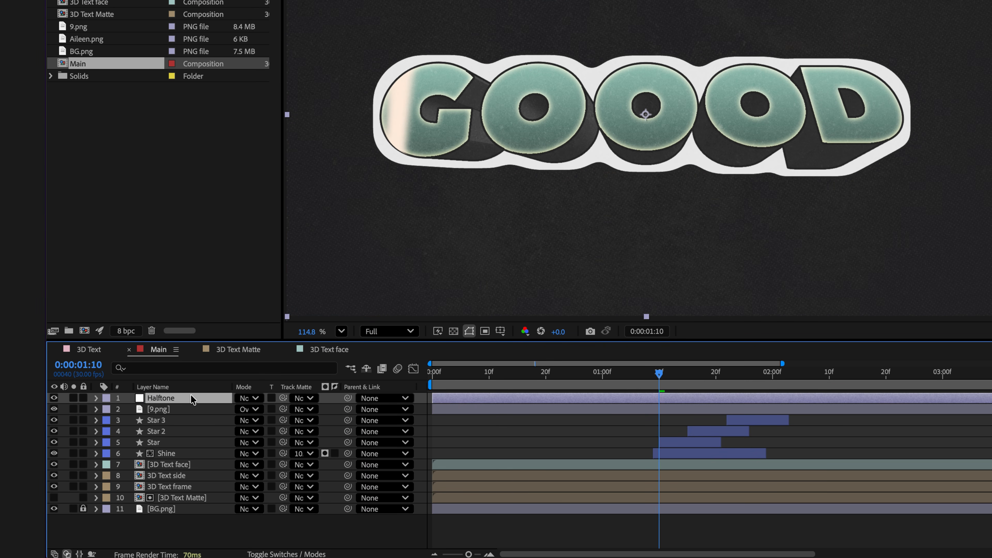
drag(192, 399, 184, 415)
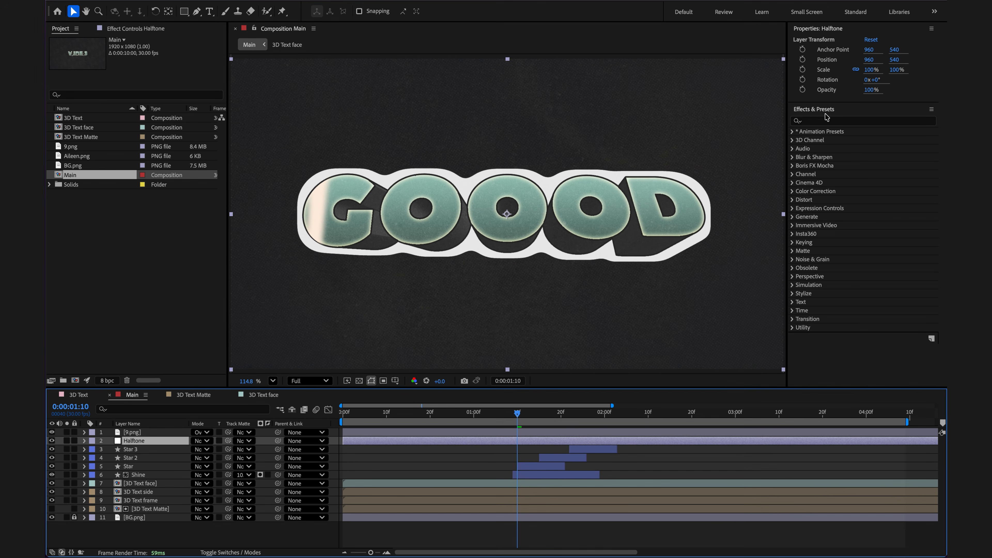
- Apply CC Ball Action to the Halftone layer and set its Ball Size to 57
click(825, 120)
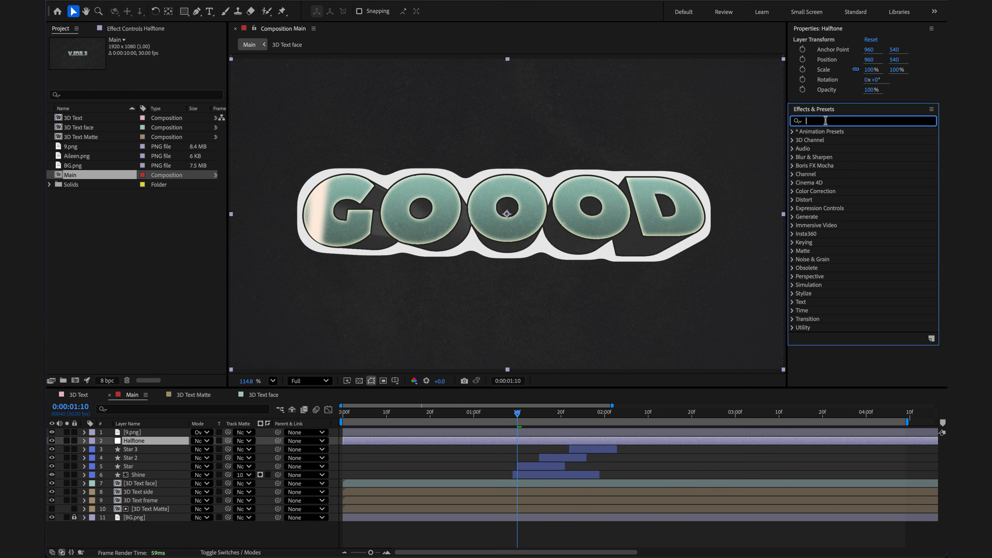
text(cc bal)
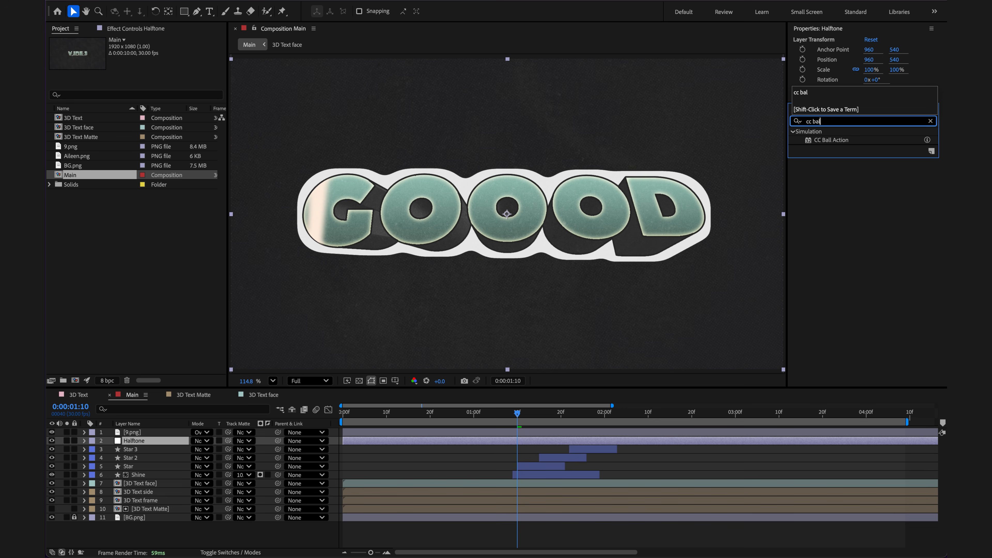
double_click(850, 141)
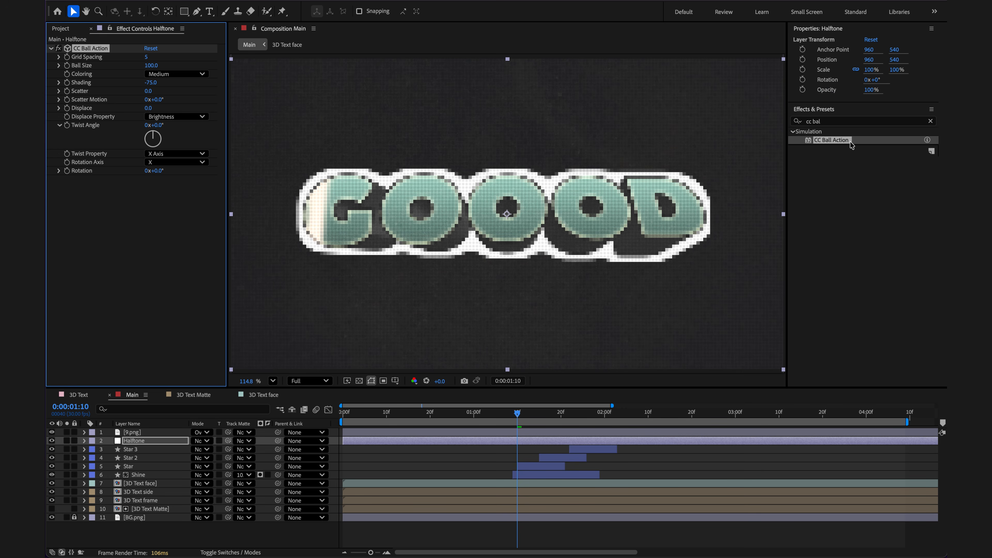
scroll(495, 235, up, 1)
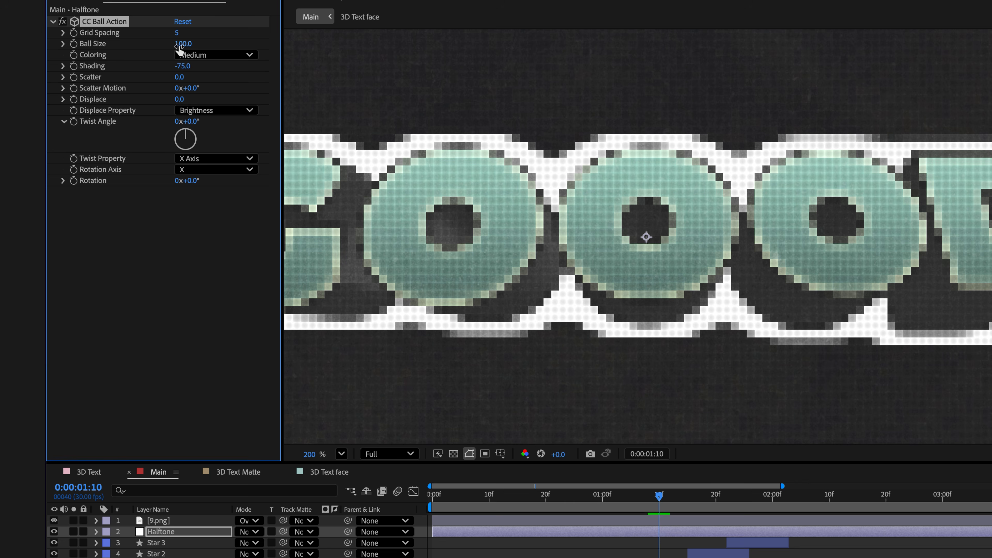
drag(180, 43, 155, 43)
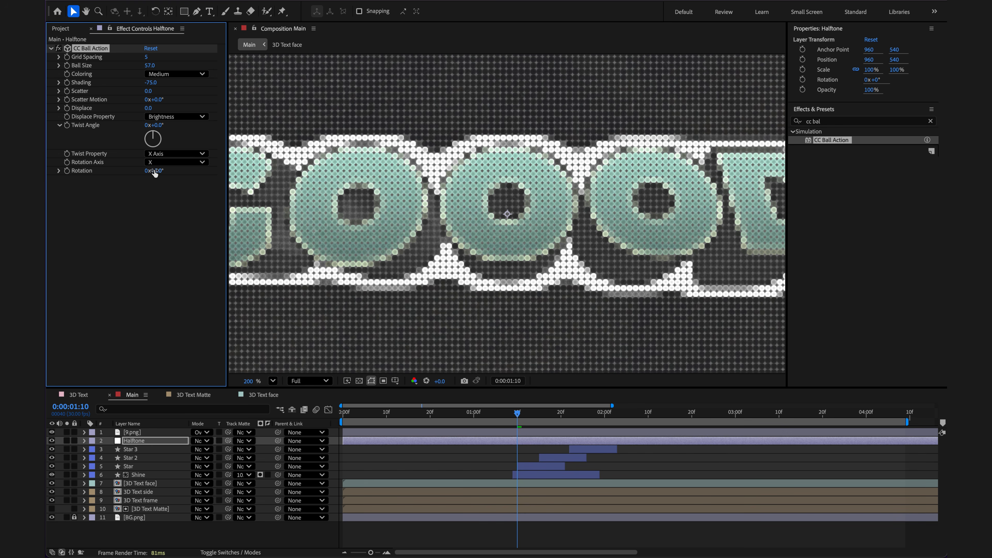
drag(155, 171, 155, 175)
- Add a Transform effect above CC Ball Action on the Halftone layer and set its Rotation to 45°
click(820, 119)
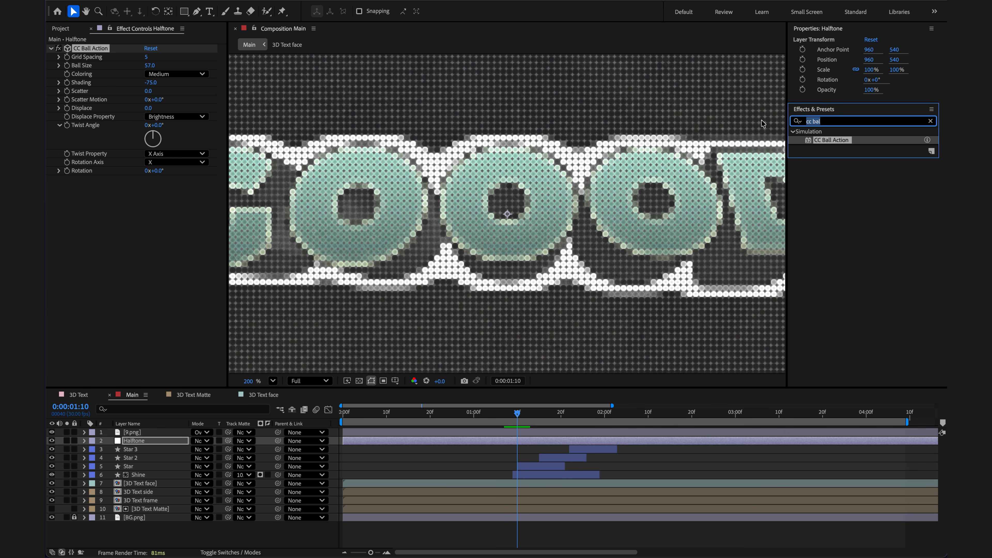
text(transf)
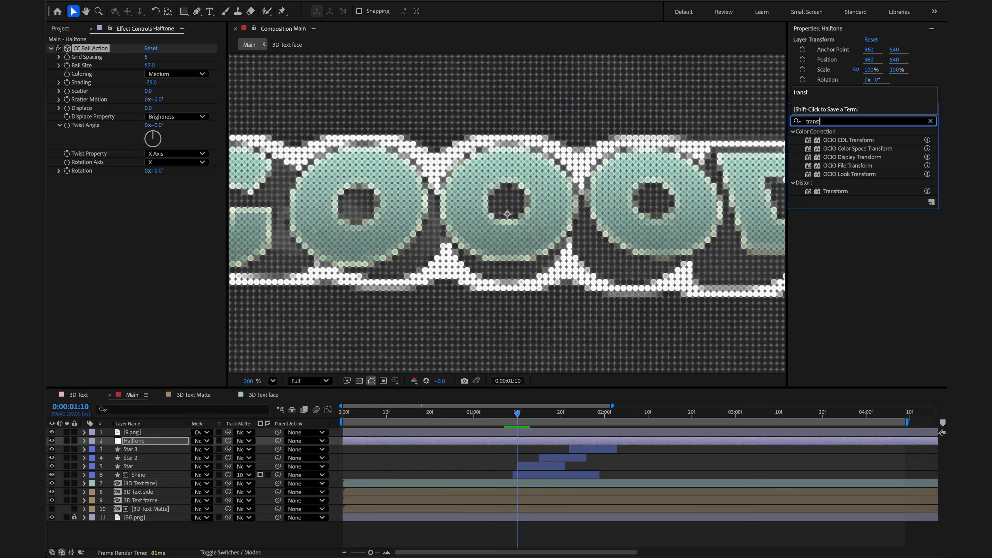
drag(825, 193, 117, 26)
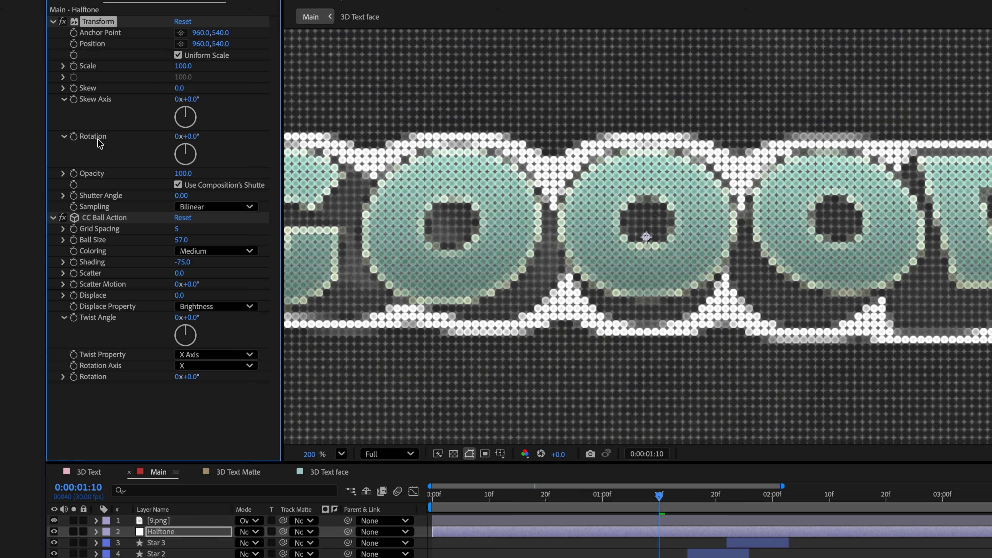
click(190, 136)
key(Return)
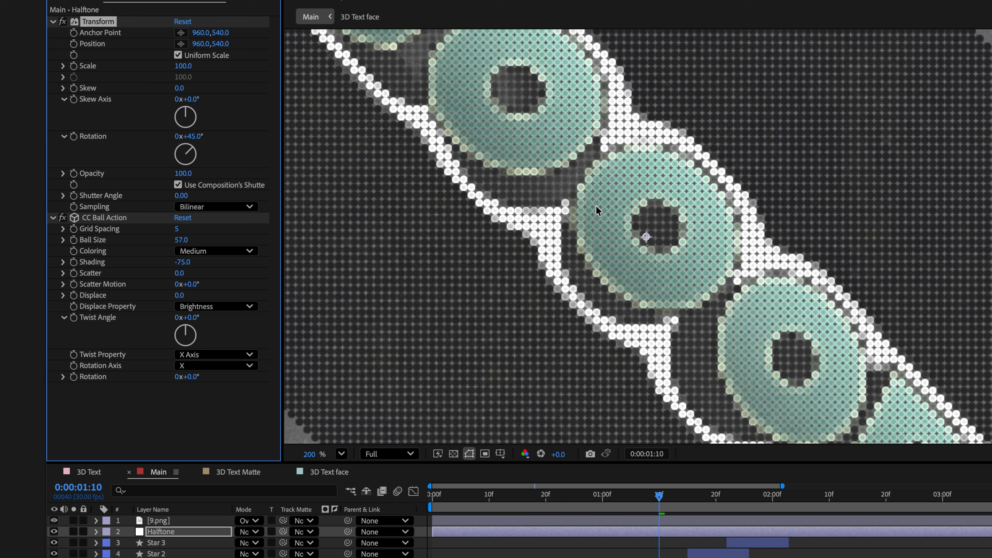
click(54, 22)
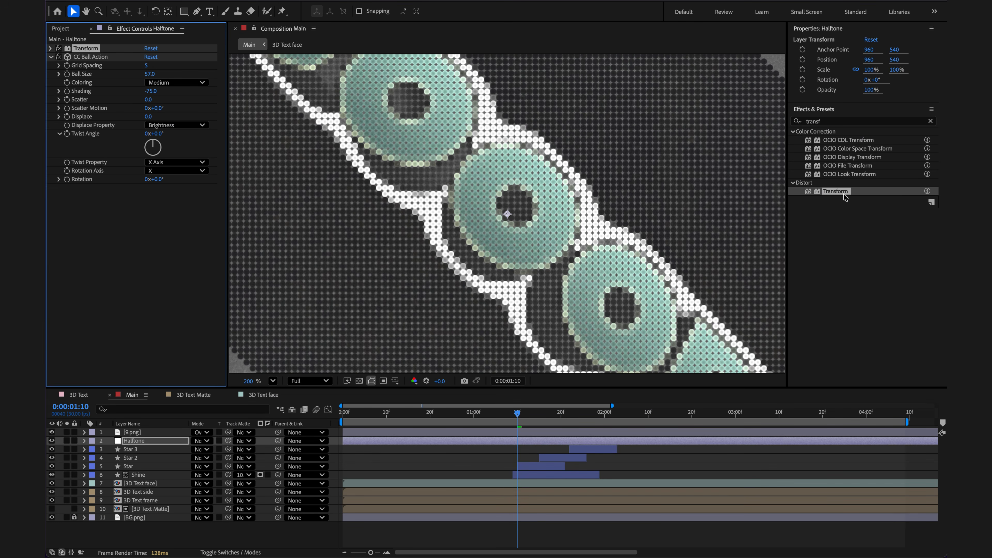
- Add a second Transform effect below CC Ball Action with Rotation -45°, and collapse the effects' settings
drag(844, 197, 157, 244)
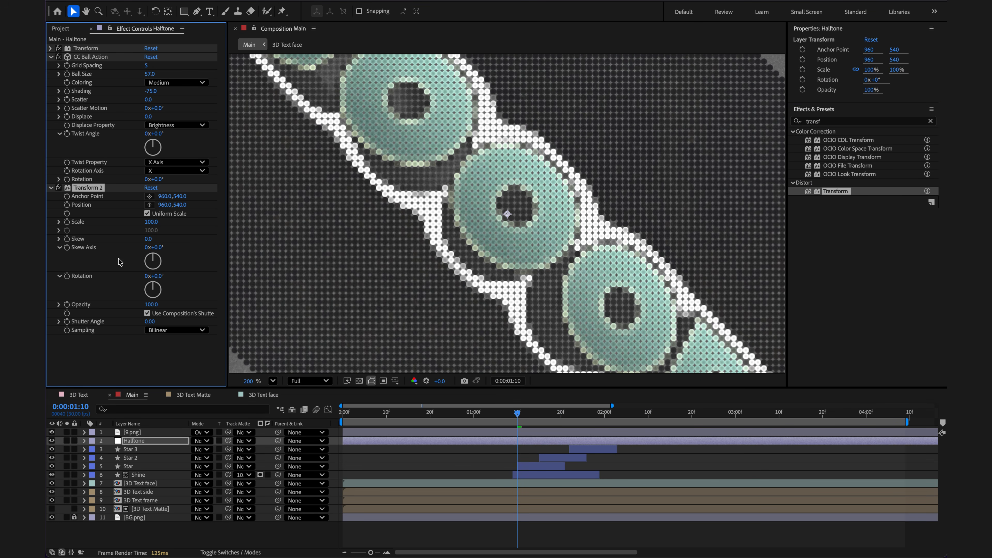
click(158, 276)
key(Return)
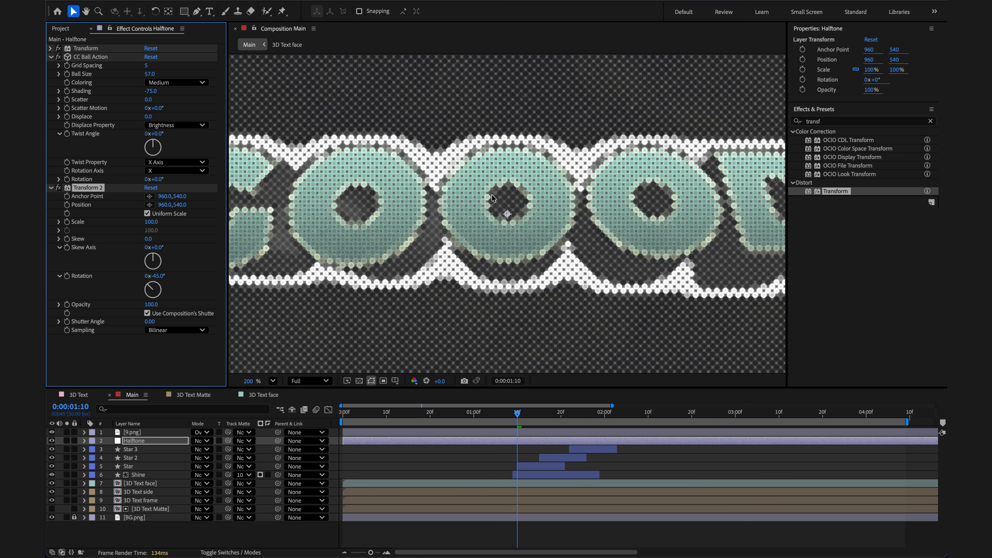
click(50, 189)
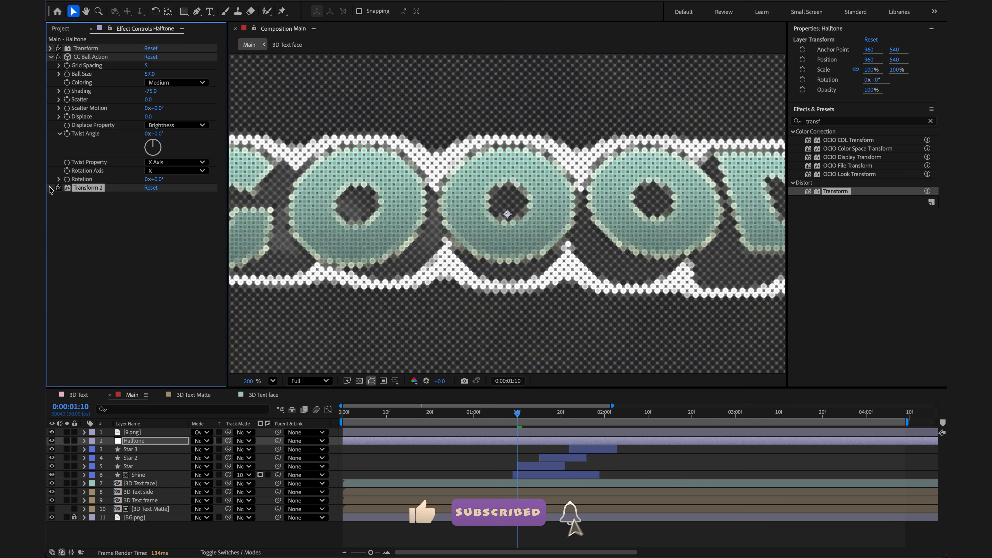
click(50, 57)
- Add a Fill effect below Transform 2 on the Halftone layer and set its color to black (000000)
click(831, 121)
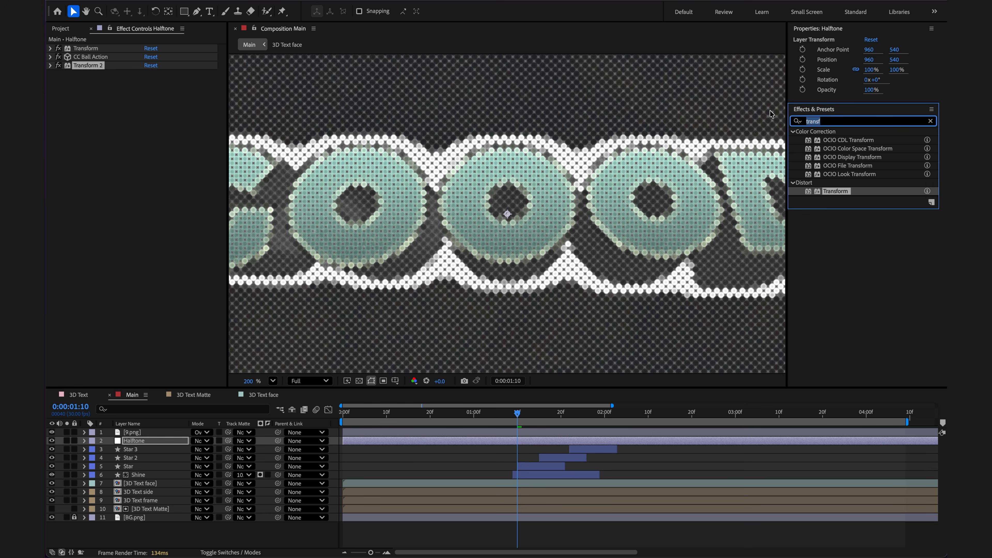
text(fill)
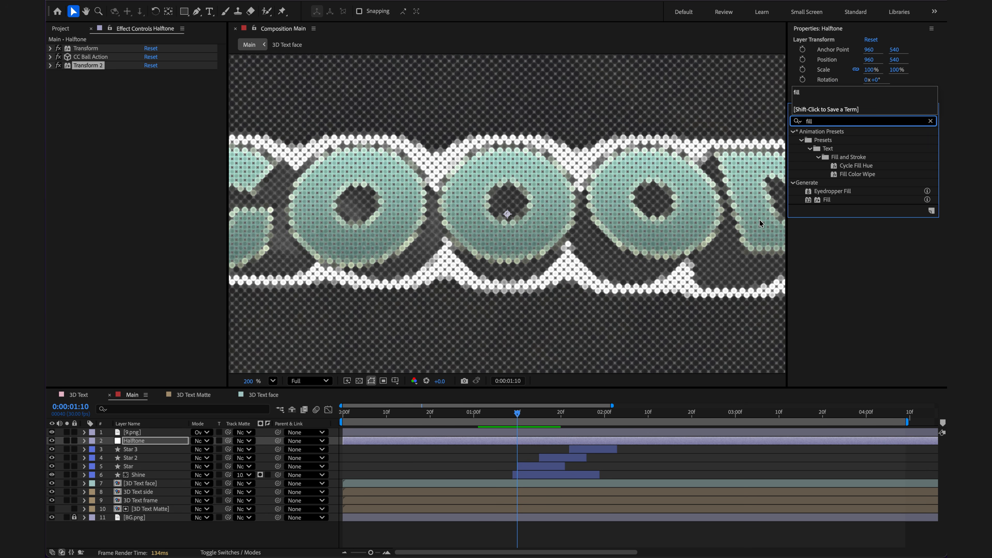
double_click(824, 199)
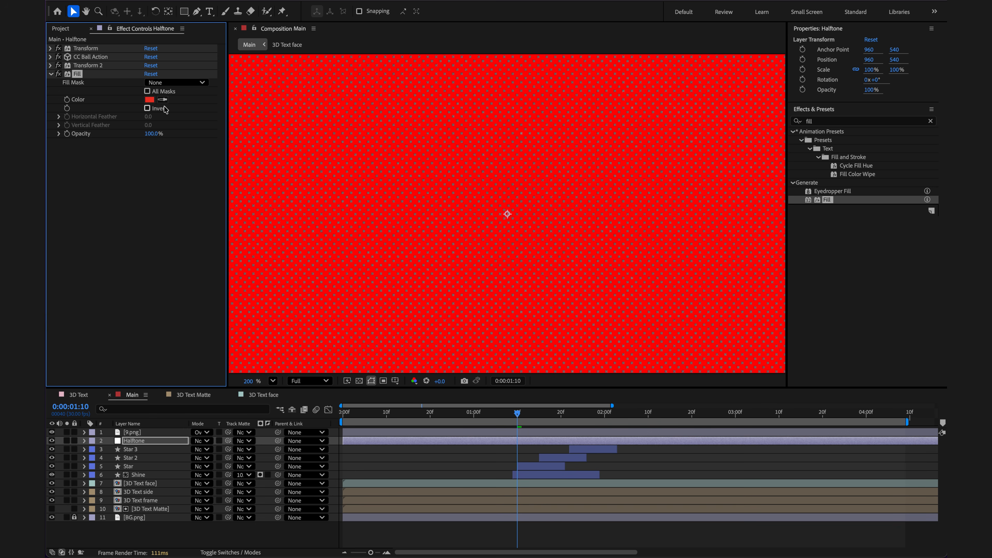
click(149, 100)
text(000000)
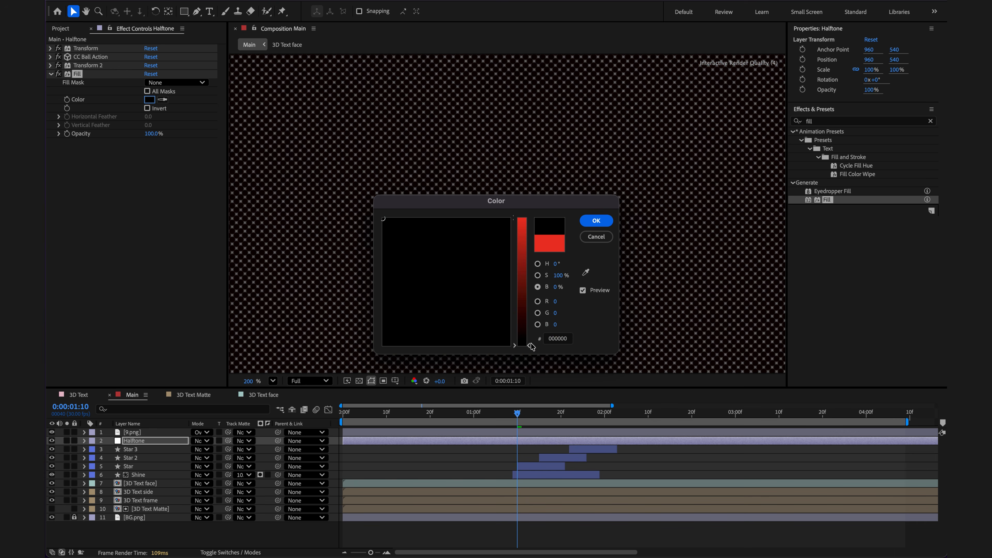
click(583, 226)
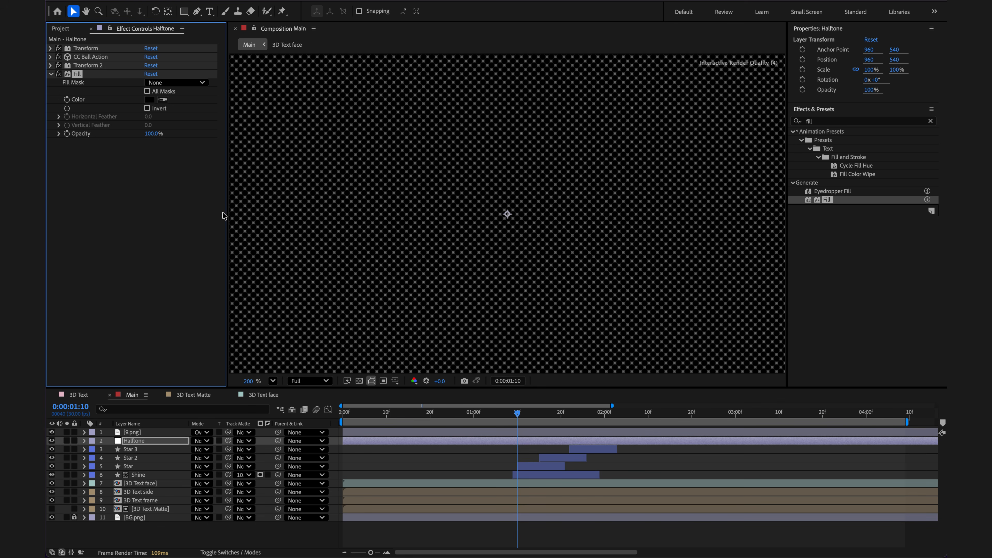
- Add a Solid Composite effect below Fill on the Halftone layer, and collapse the settings of both effects
drag(825, 121, 780, 119)
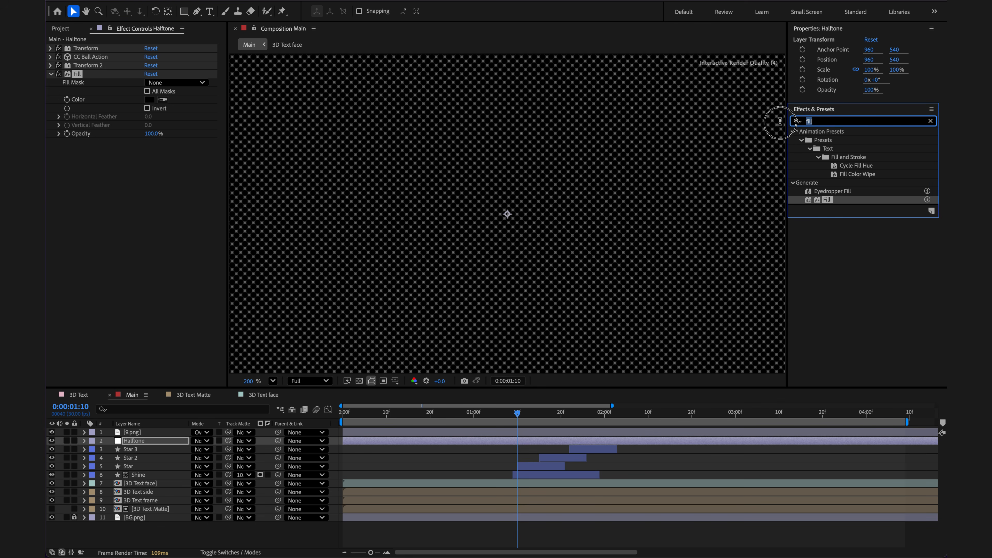
text(soli)
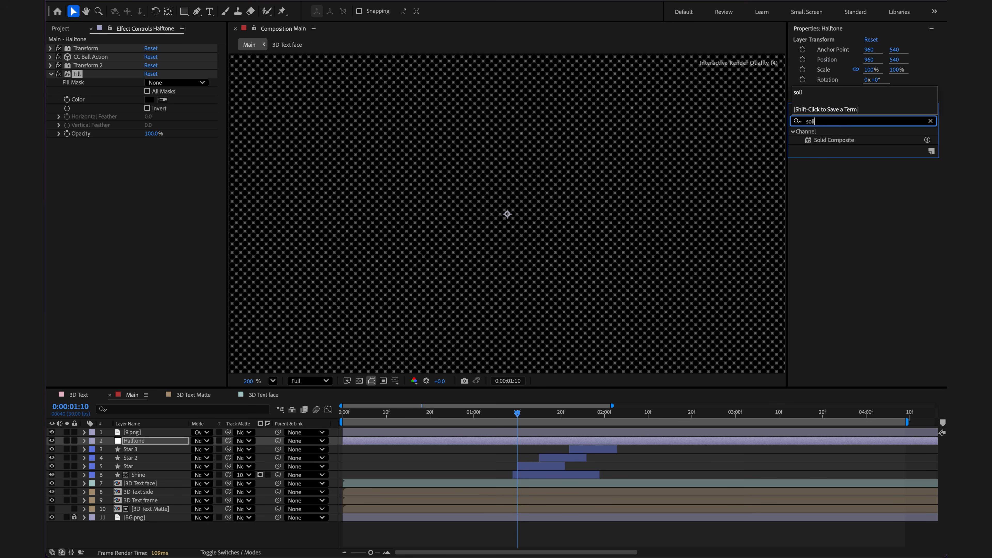
double_click(847, 141)
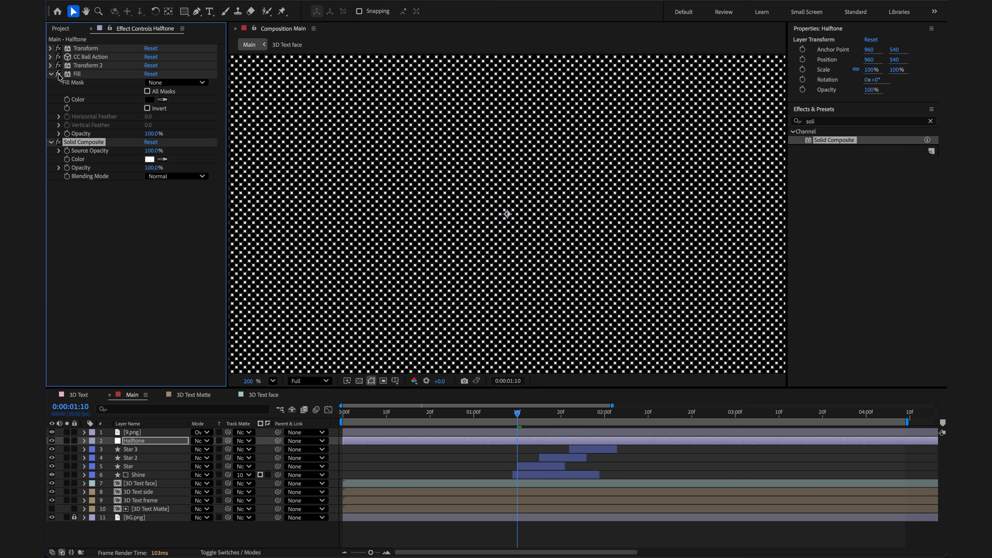
click(51, 74)
click(51, 82)
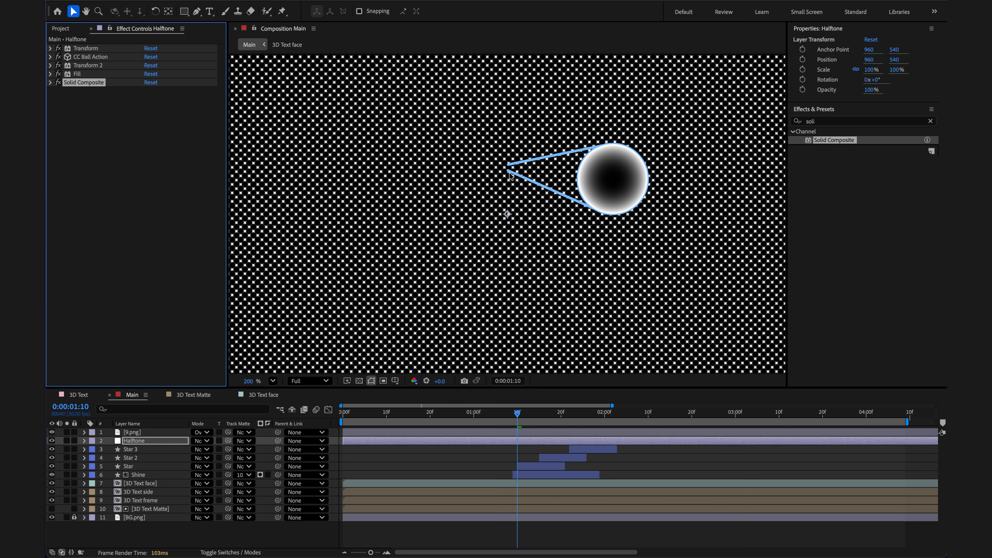
- Apply Gaussian Blur below Solid Composite on the Halftone layer and set its Blurriness to 7.9
click(834, 120)
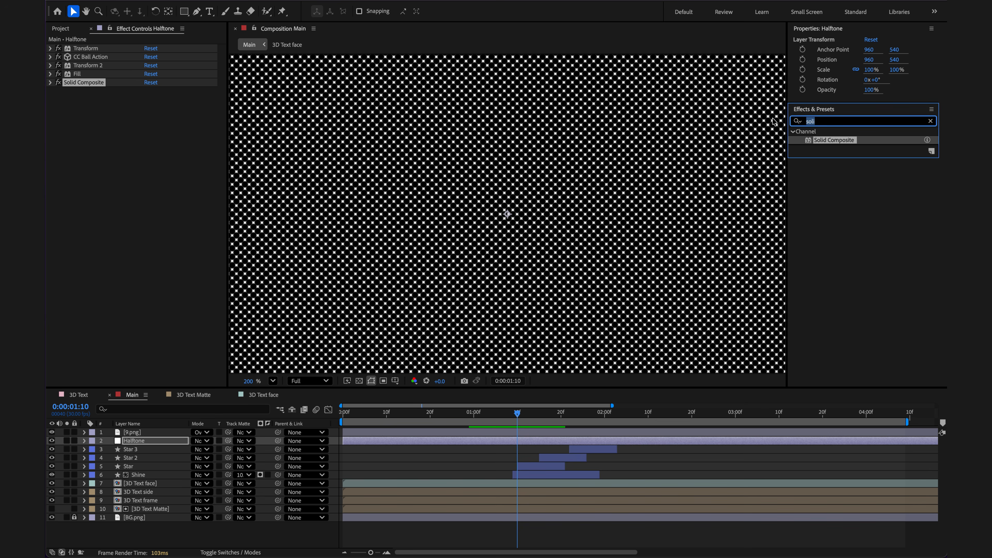
text(gau)
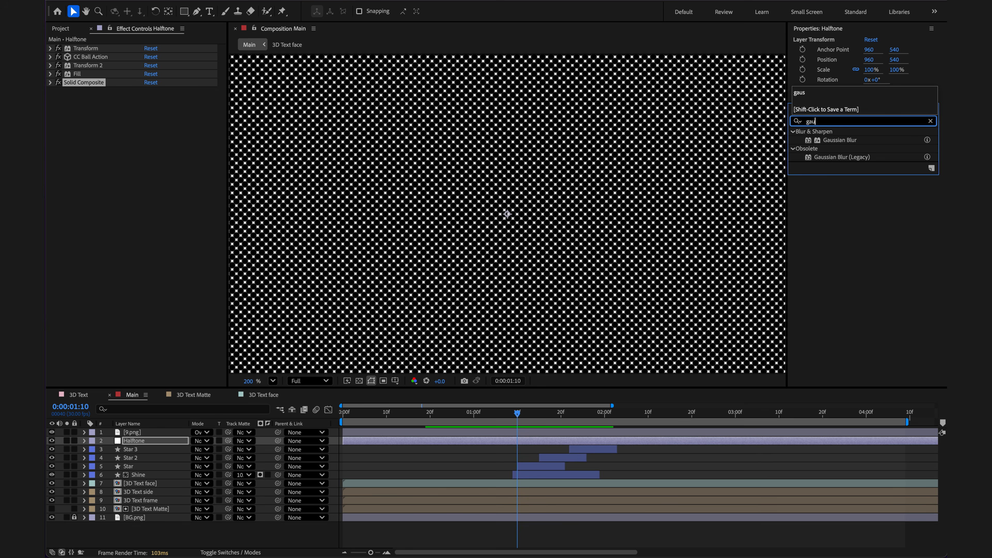
double_click(840, 140)
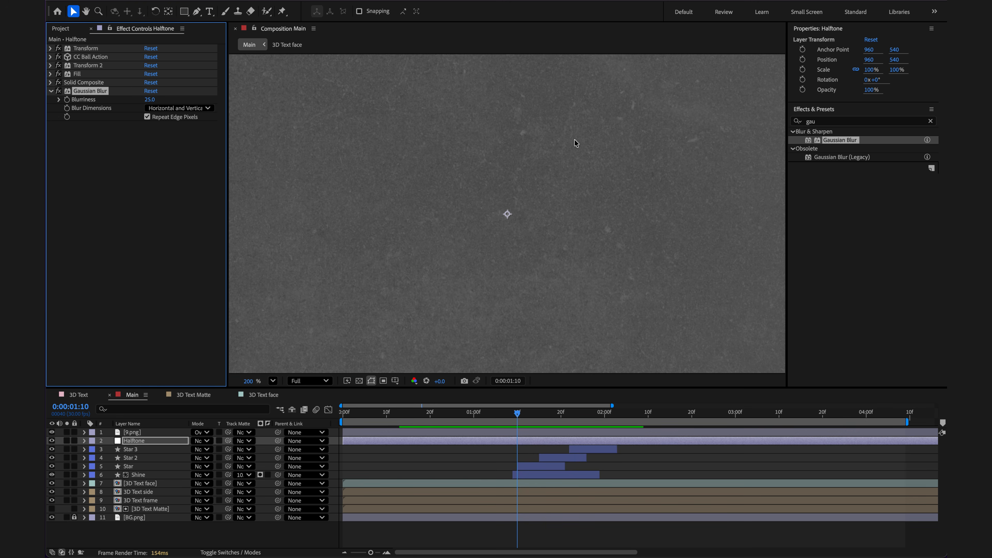
drag(152, 100, 76, 106)
drag(146, 101, 140, 101)
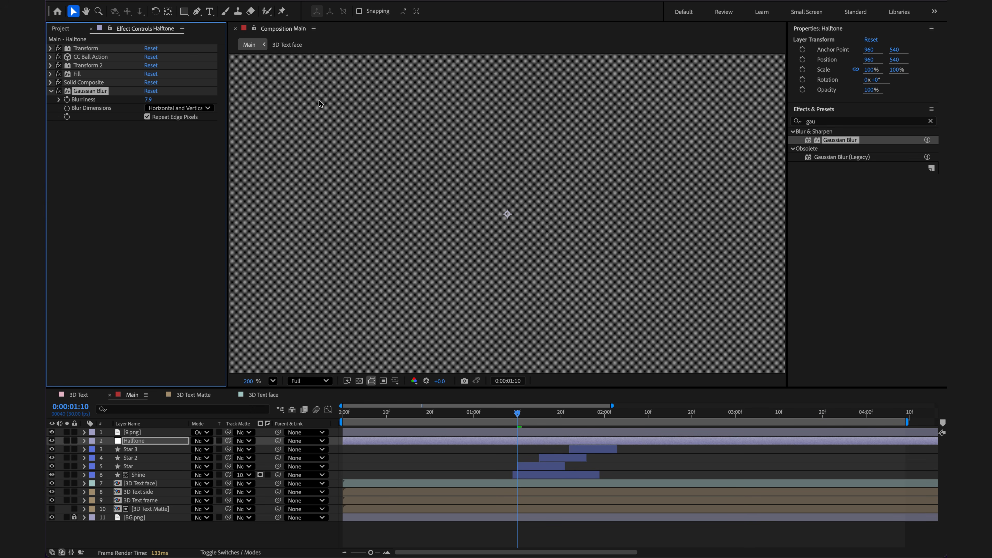
scroll(319, 101, up, 10)
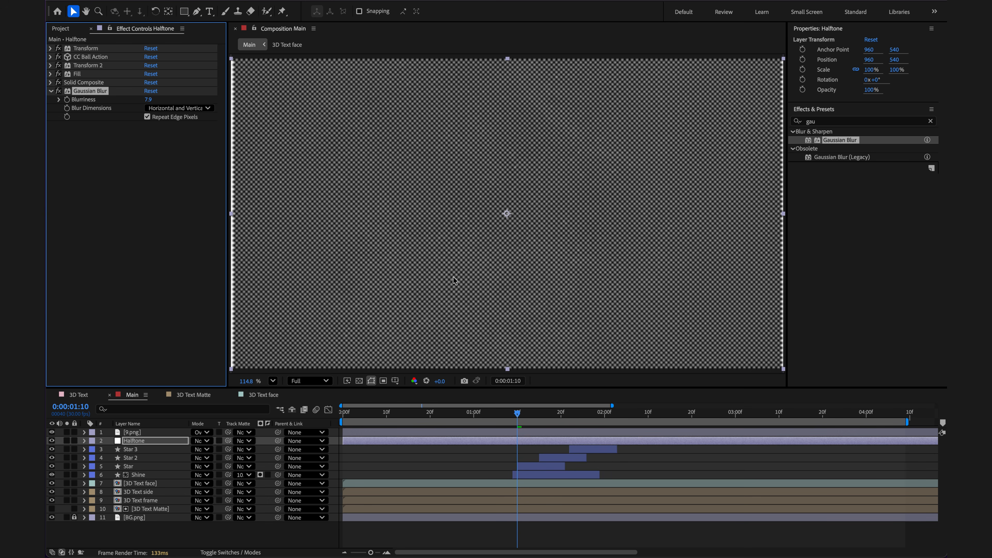
- Add a CC Composite effect below Gaussian Blur on the Halftone layer and set its Transfer Mode to Hard Mix
click(815, 121)
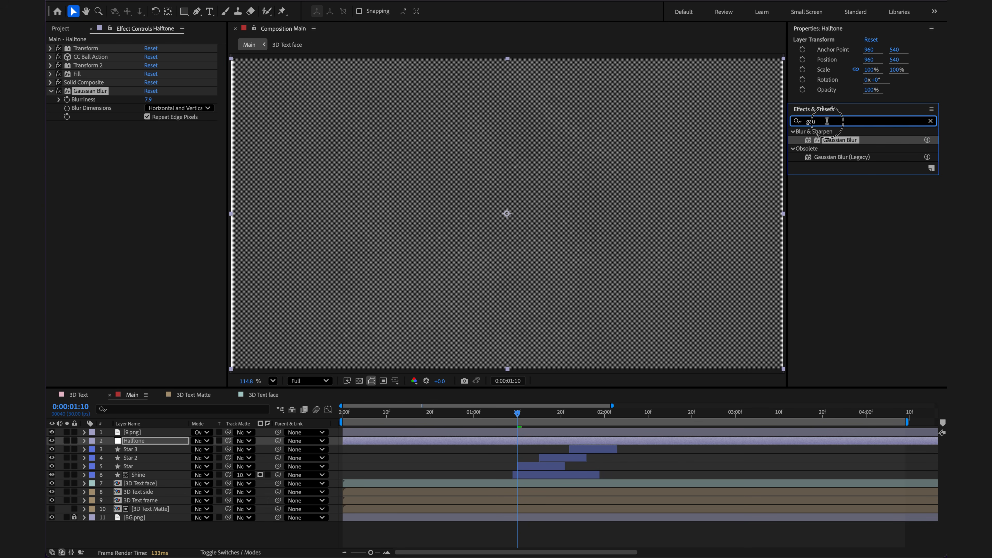
text(cc co)
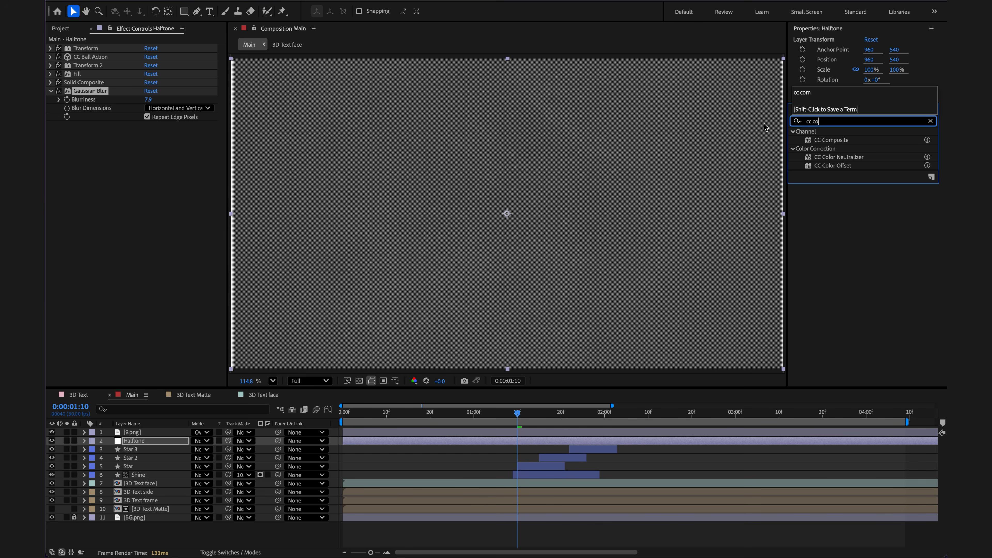
double_click(820, 142)
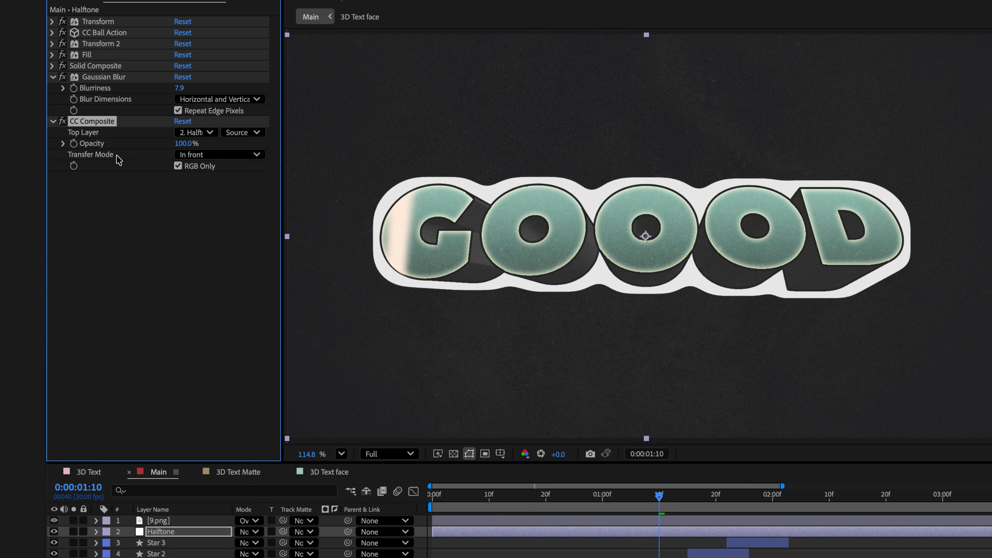
click(207, 156)
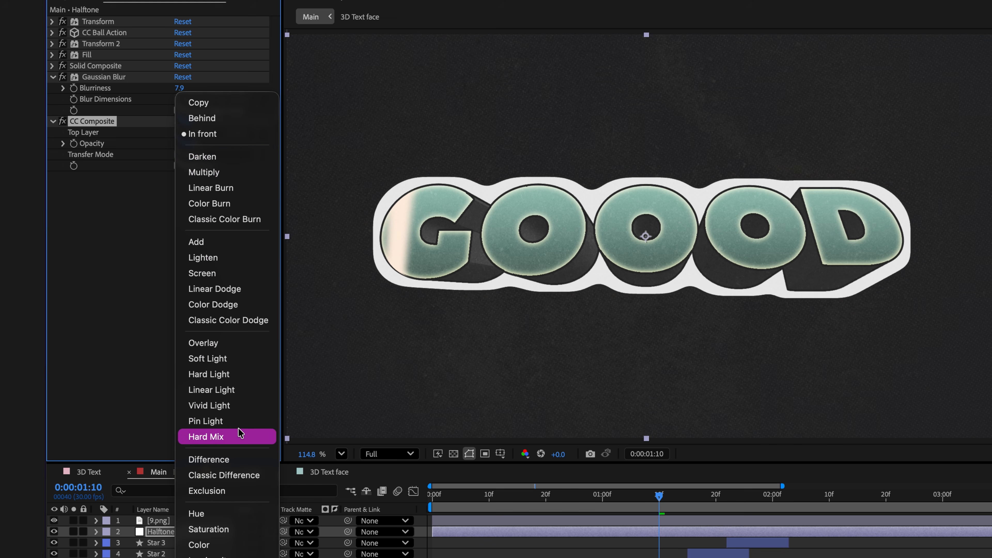
click(227, 439)
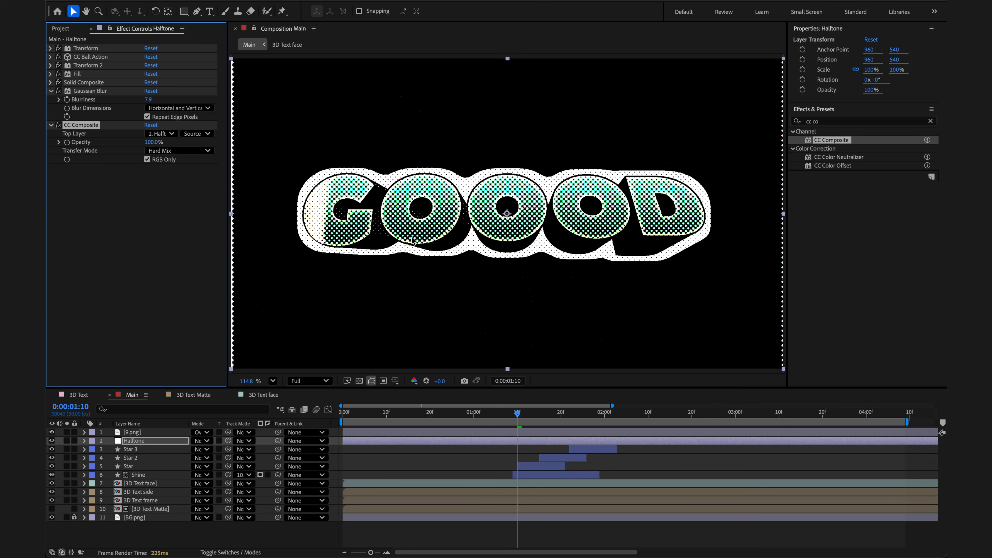
scroll(419, 191, up, 6)
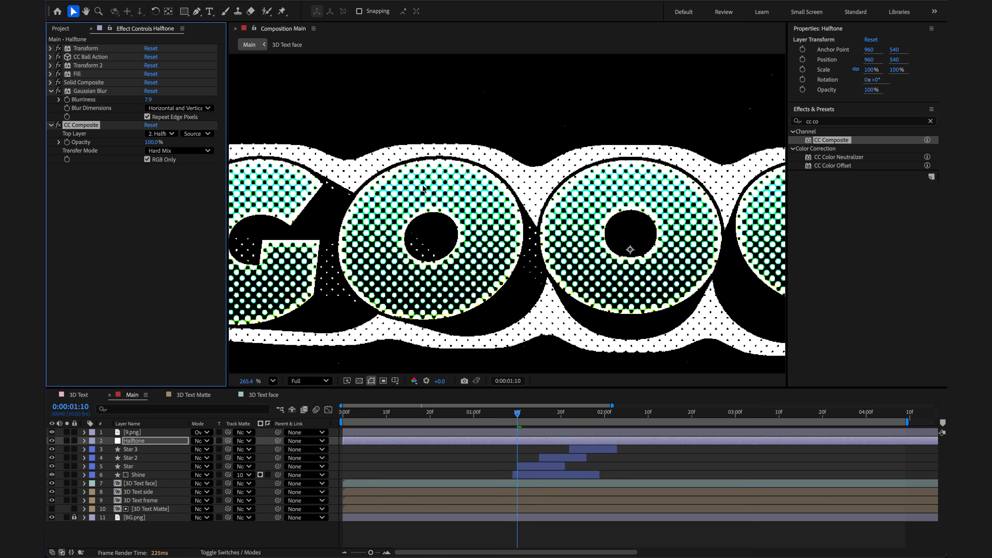
- Add the Stylize Threshold effect below CC Composite on the Halftone layer
click(799, 121)
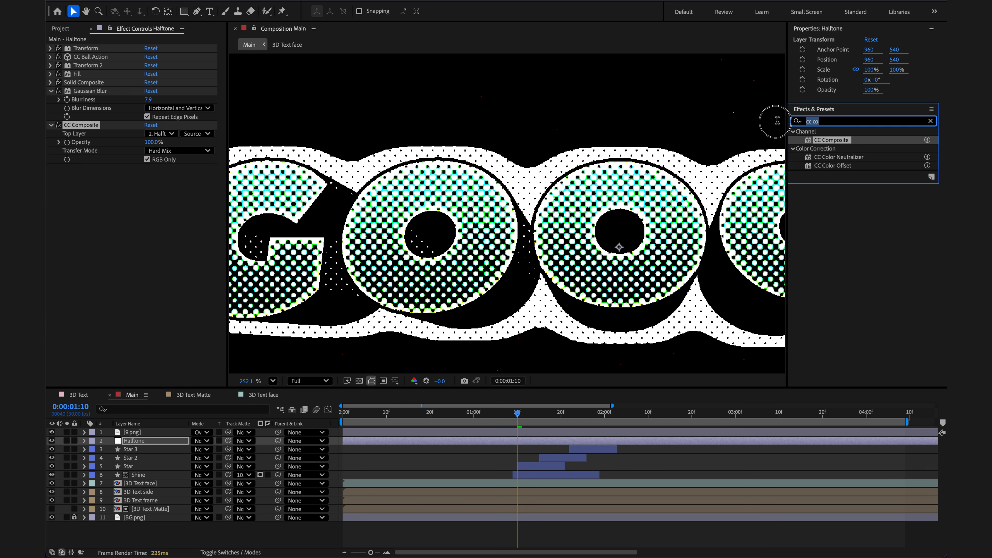
text(t)
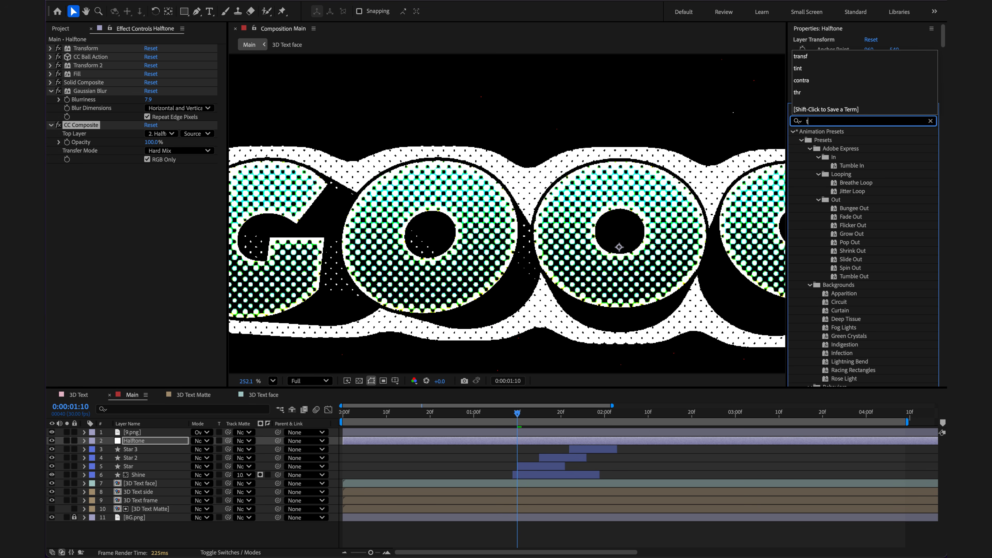
text(hr)
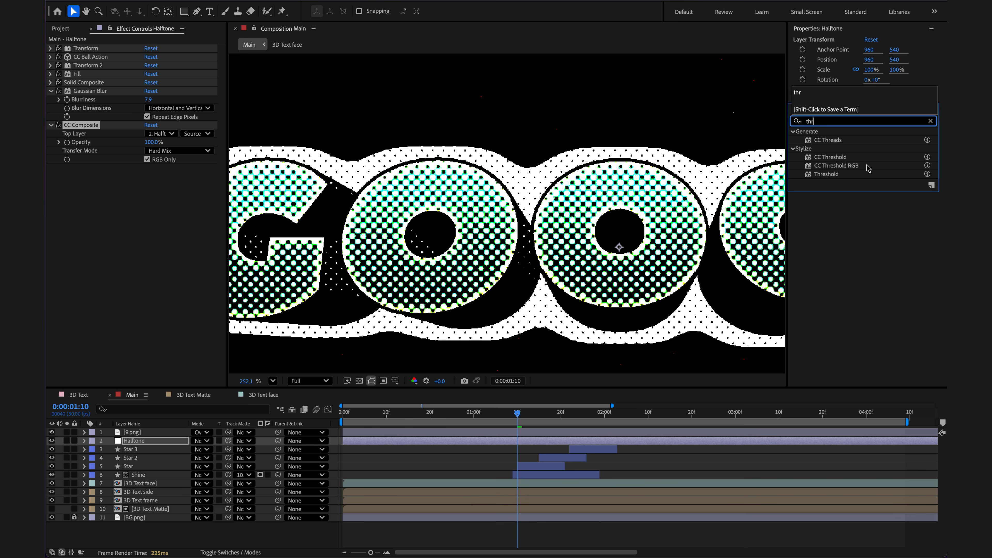
double_click(828, 175)
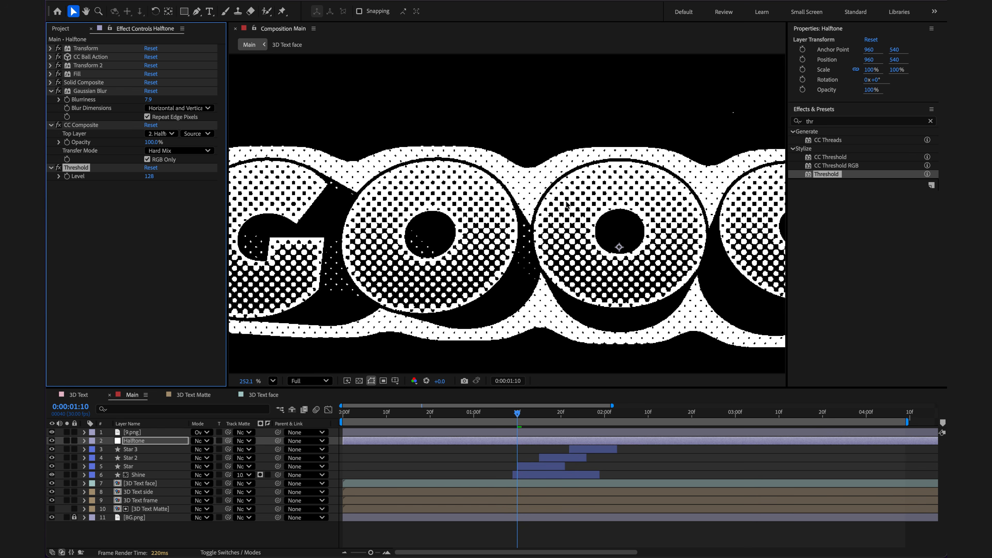
- Apply a second Gaussian Blur below Threshold on the Halftone layer and set its Blurriness to 3.2
click(822, 120)
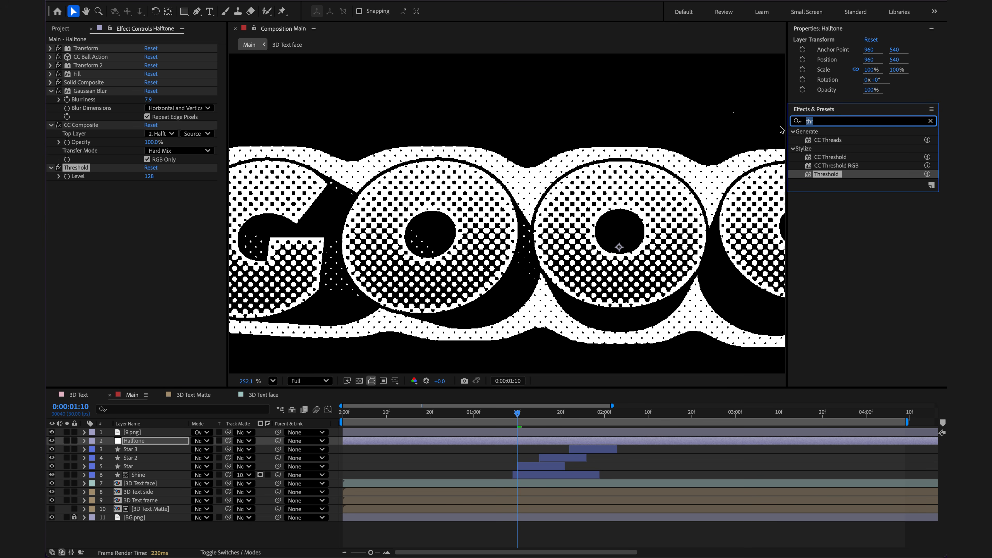
text(gau)
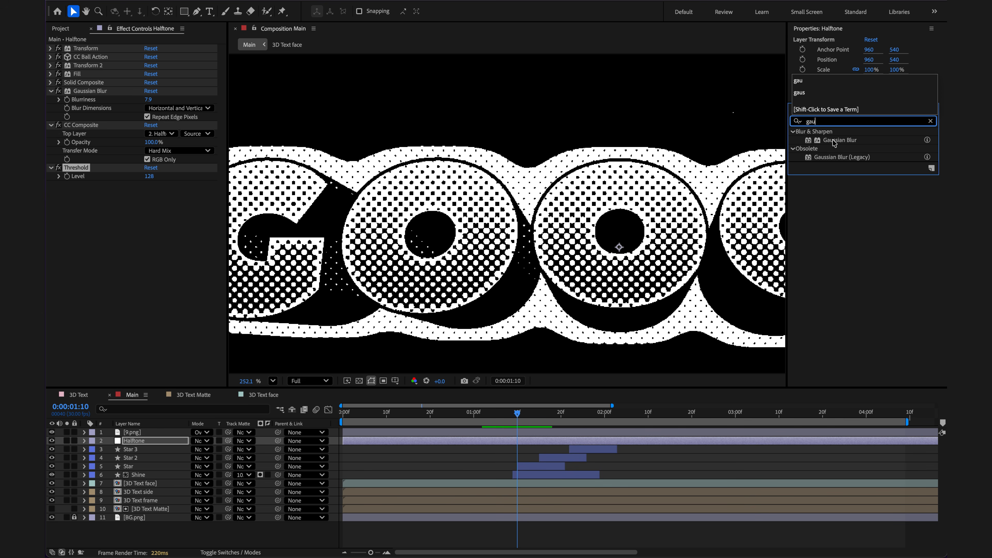
double_click(834, 141)
drag(152, 195, 56, 203)
- Add Brightness & Contrast below the second blur on the Halftone layer, enable Use Legacy and set Contrast to 80
click(793, 123)
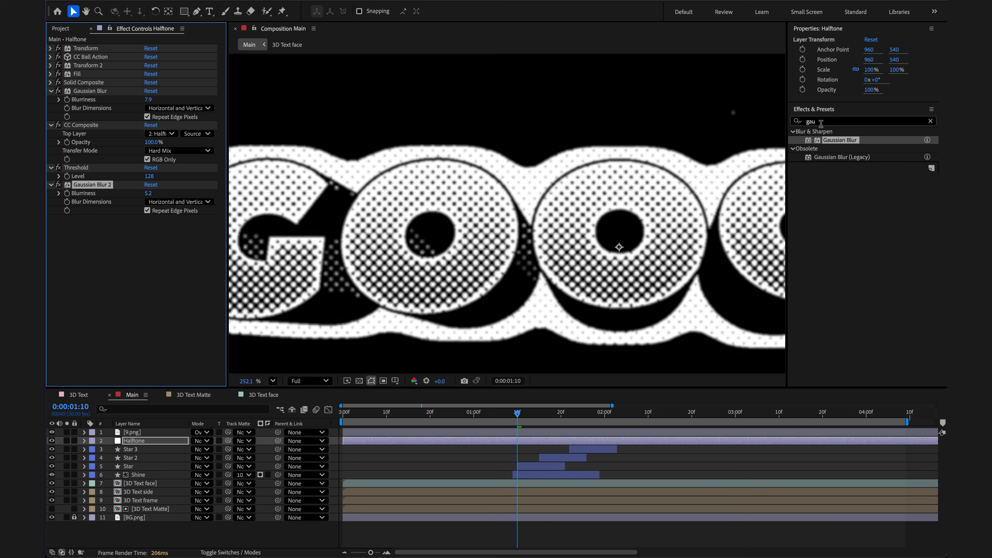
text(contra)
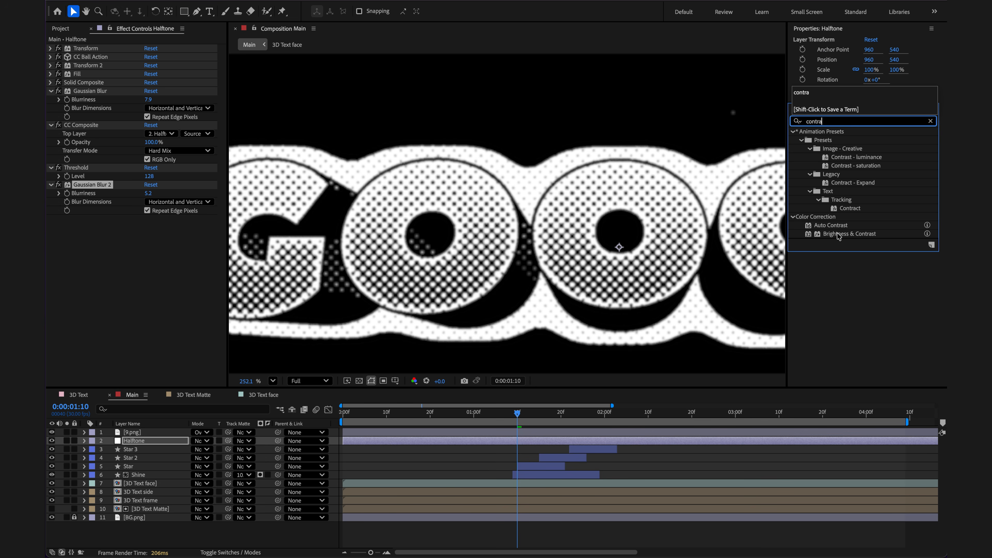
double_click(834, 236)
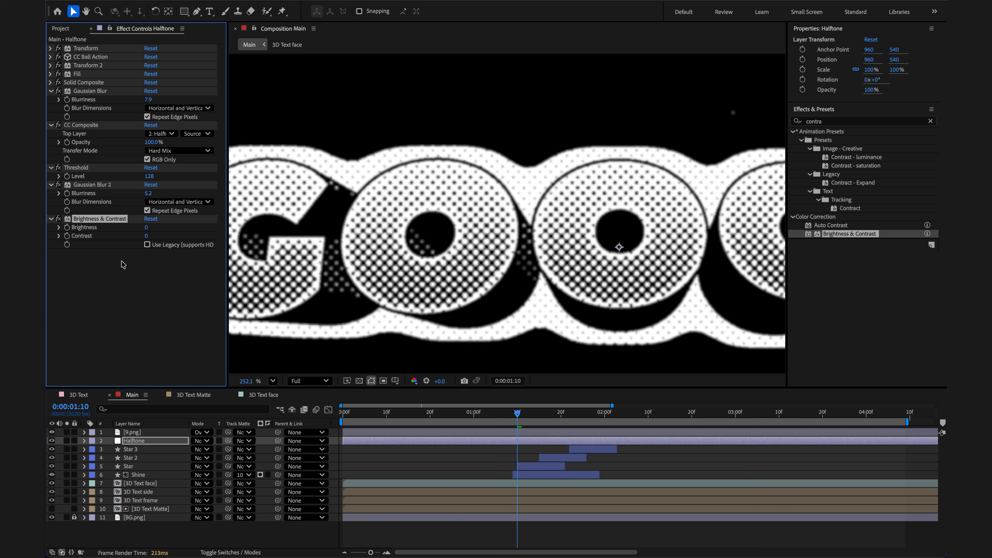
click(147, 244)
drag(146, 236, 182, 235)
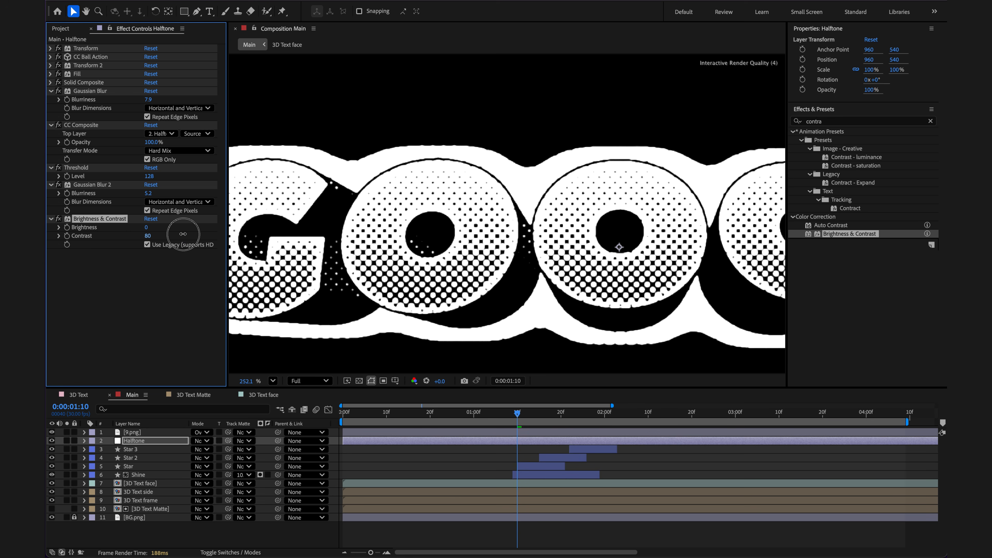
key(shift+slash)
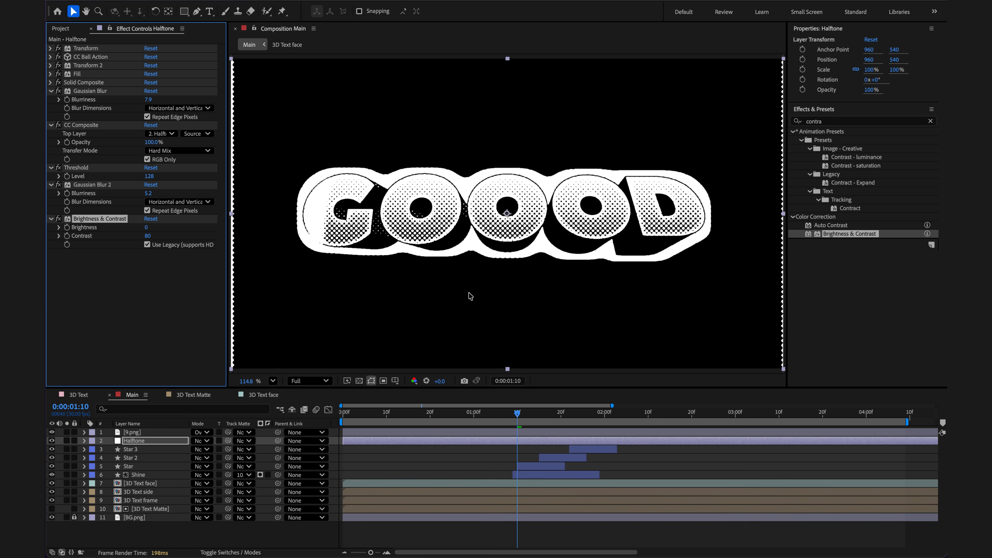
- Unlock the BG.png background layer, scale it up to about 56.8% and lock it again
drag(519, 417, 508, 416)
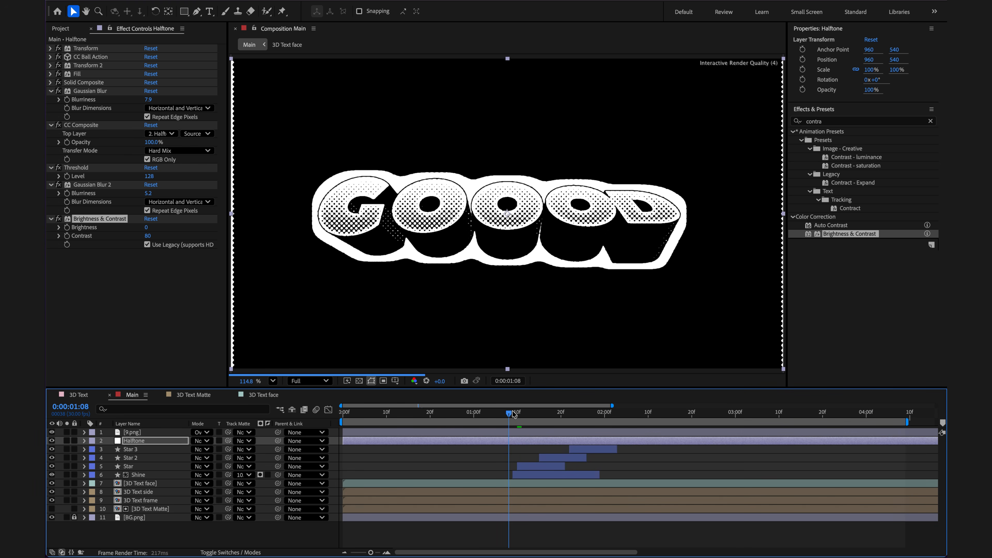
scroll(777, 270, down, 5)
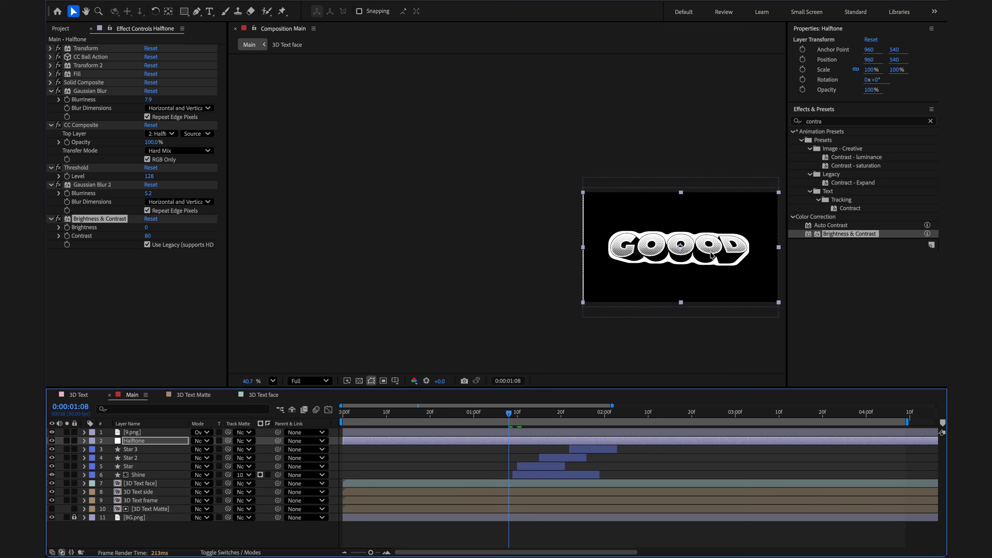
drag(711, 253, 660, 240)
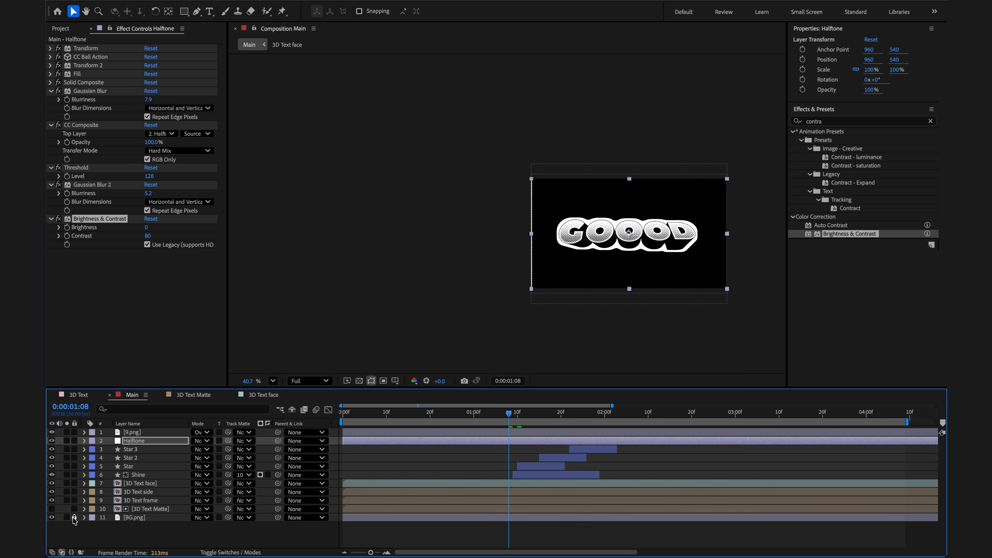
click(135, 517)
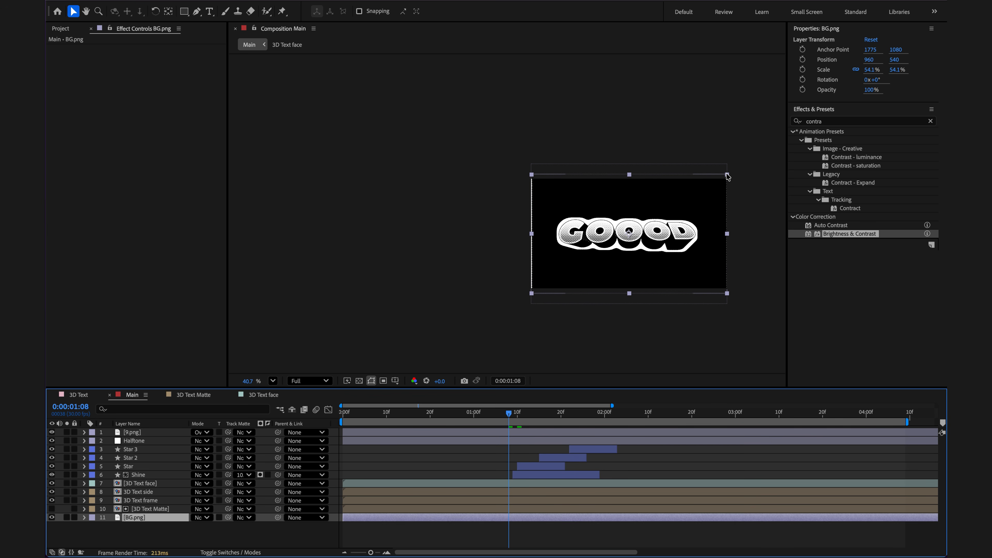
drag(727, 174, 733, 171)
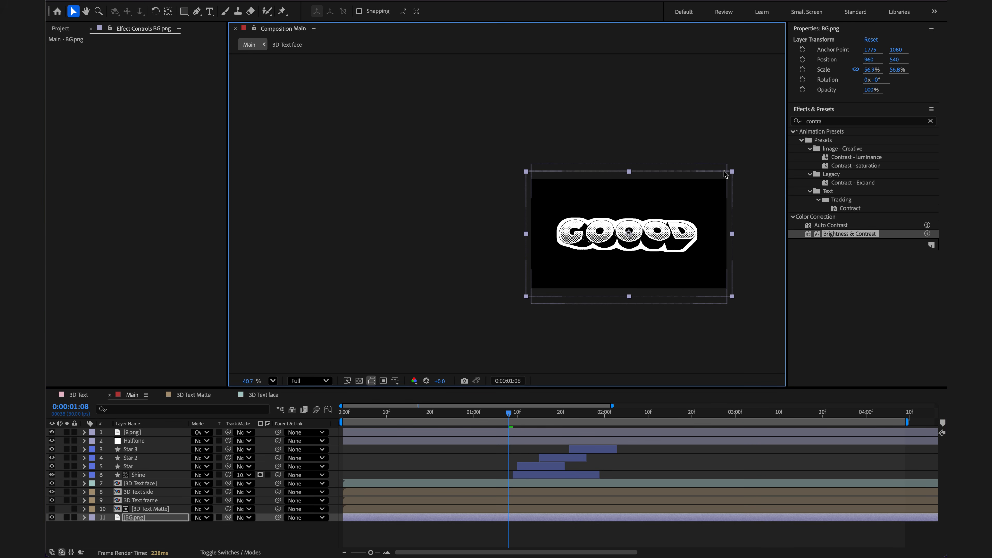
scroll(696, 243, up, 5)
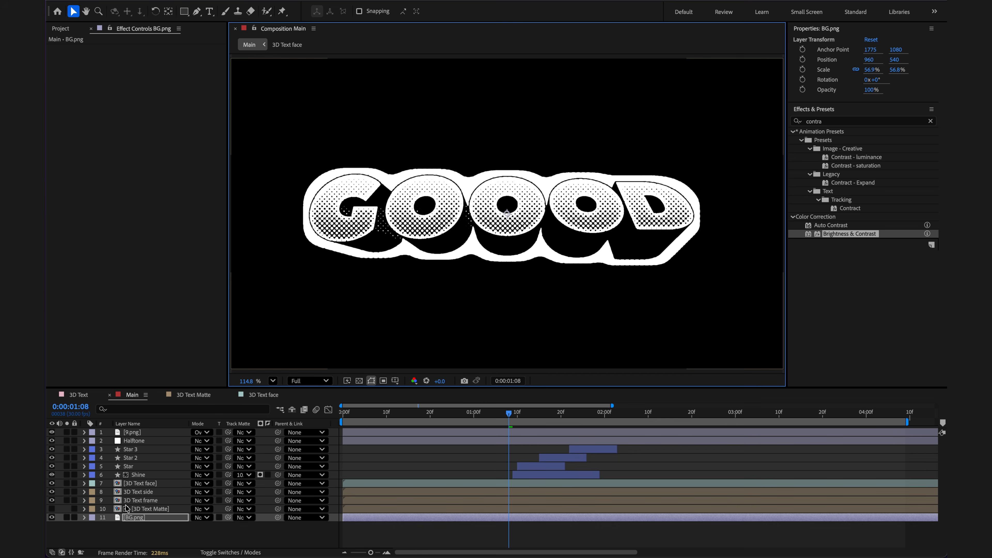
click(74, 518)
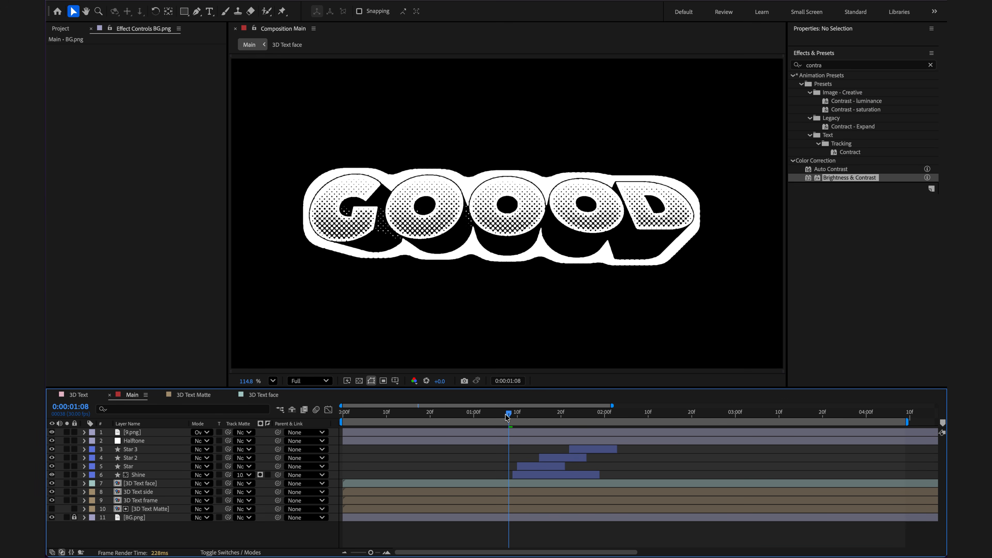
- Set the Halftone layer's opacity to 30% and preview the animation from the start
mouse_move(506, 417)
mouse_down()
mouse_move(489, 411)
mouse_move(515, 411)
mouse_up()
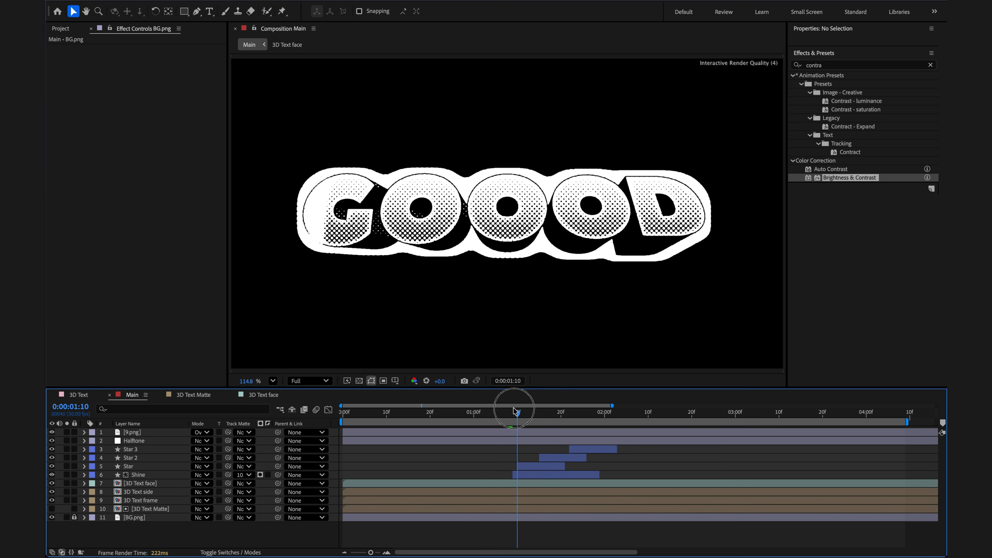
click(137, 442)
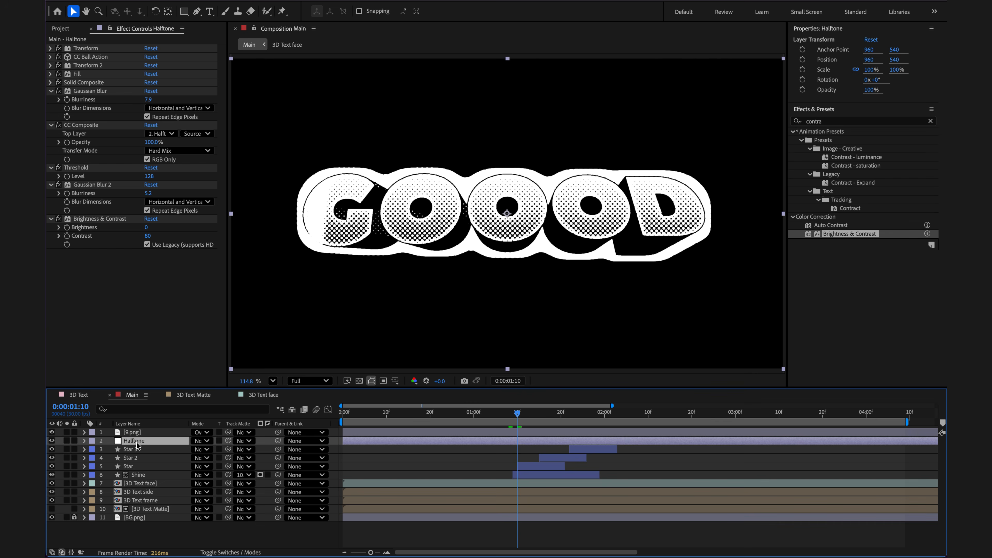
key(t)
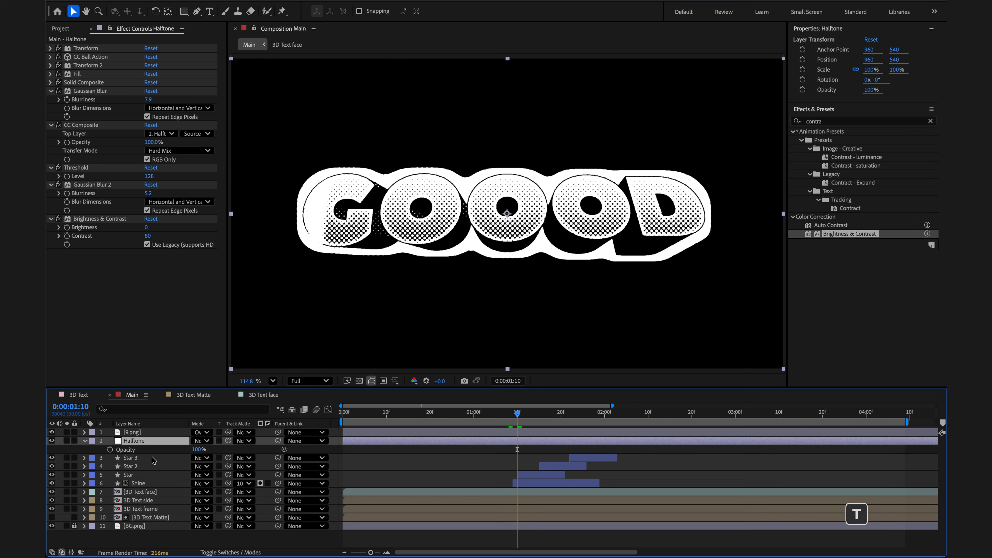
click(196, 450)
text(3)
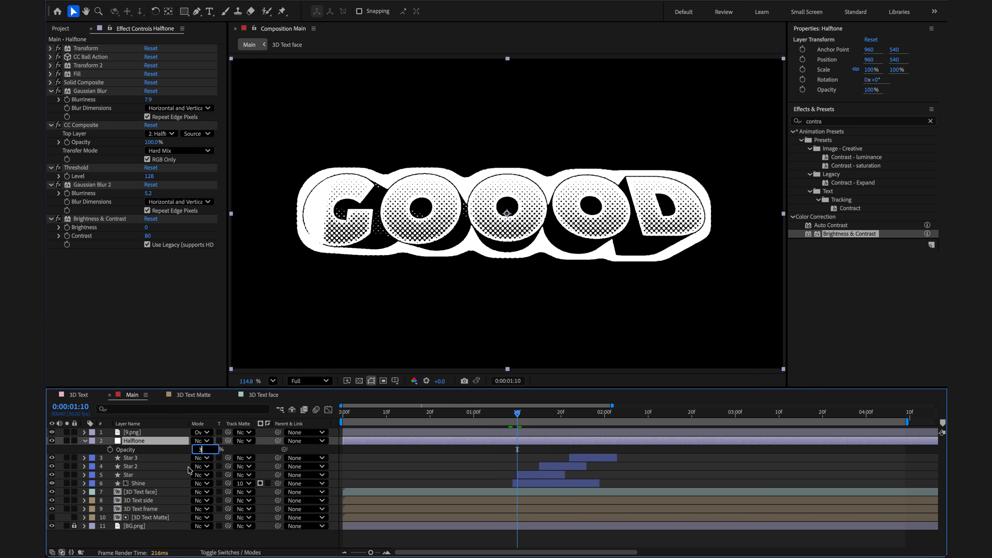
text(0)
key(Return)
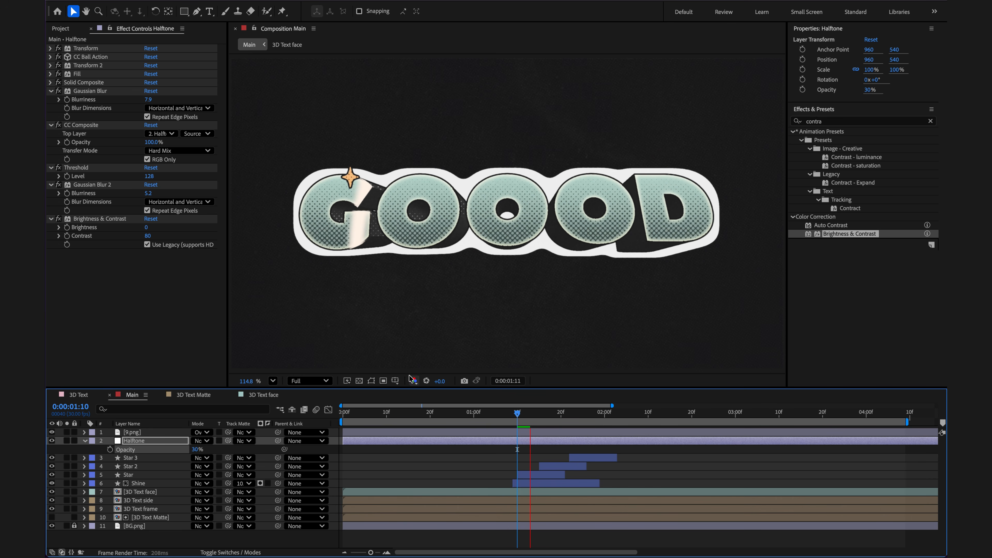
drag(504, 414, 328, 425)
key(space)
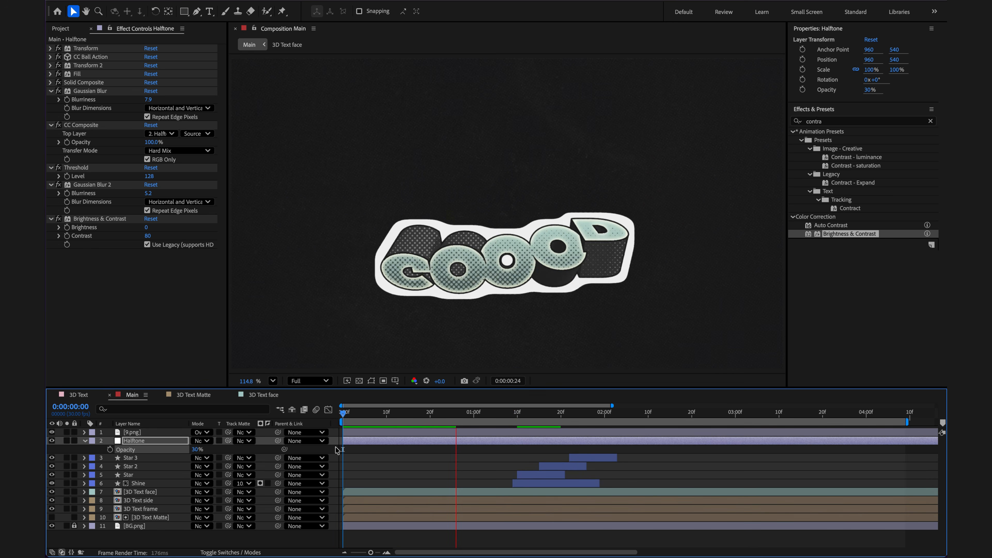
- In the 3D Text face layer's Gradient Overlay, lighten the color stop at location 100% to BAD8CE
click(564, 415)
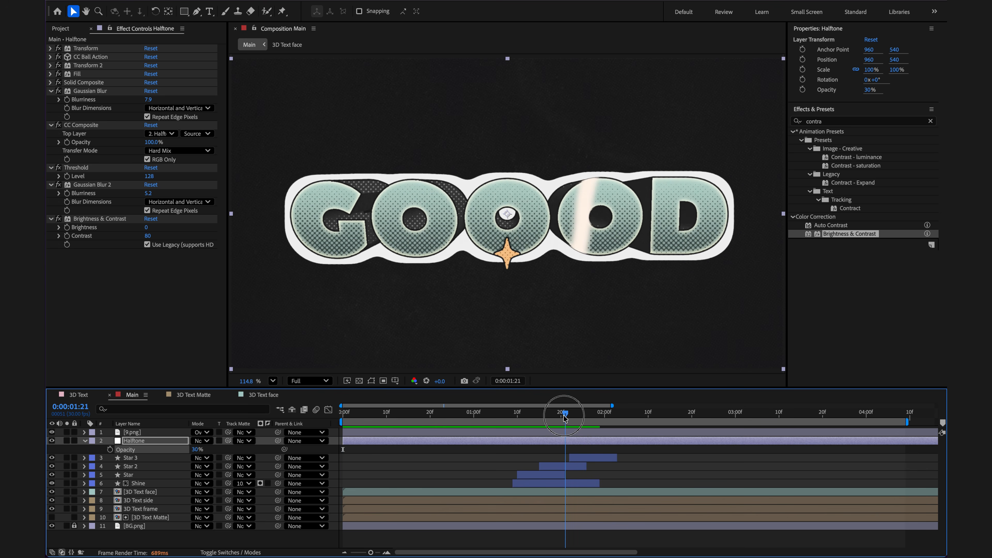
drag(564, 416, 531, 414)
scroll(527, 198, up, 3)
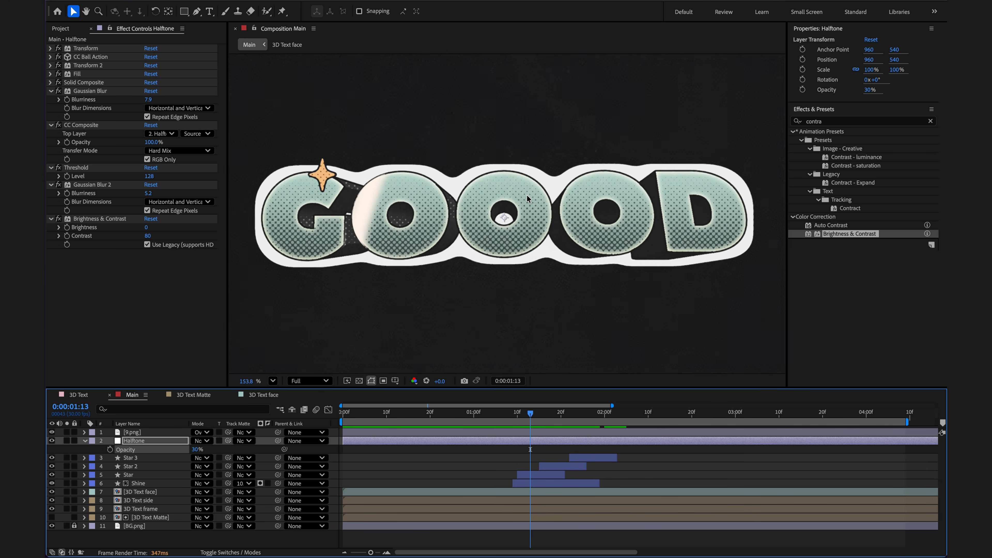
scroll(527, 198, up, 3)
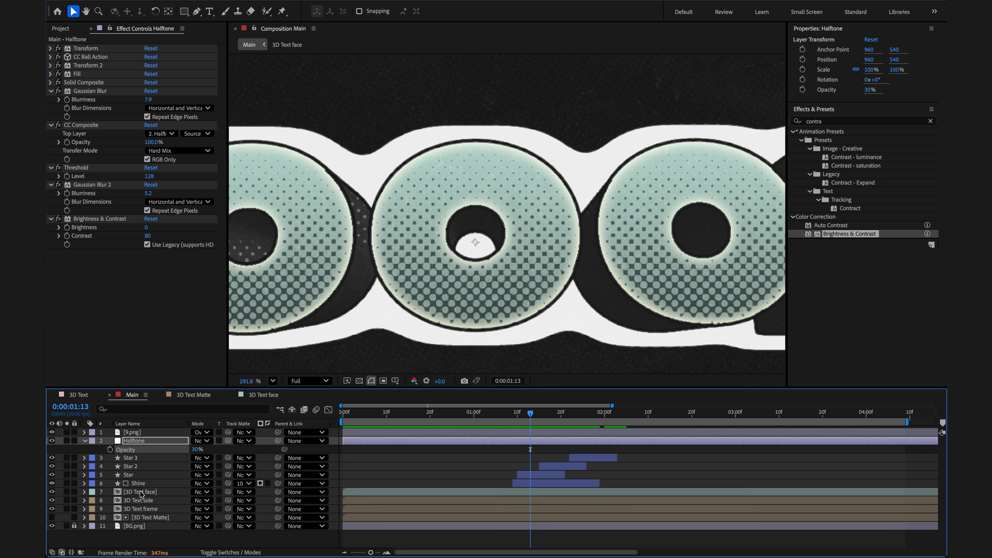
click(139, 493)
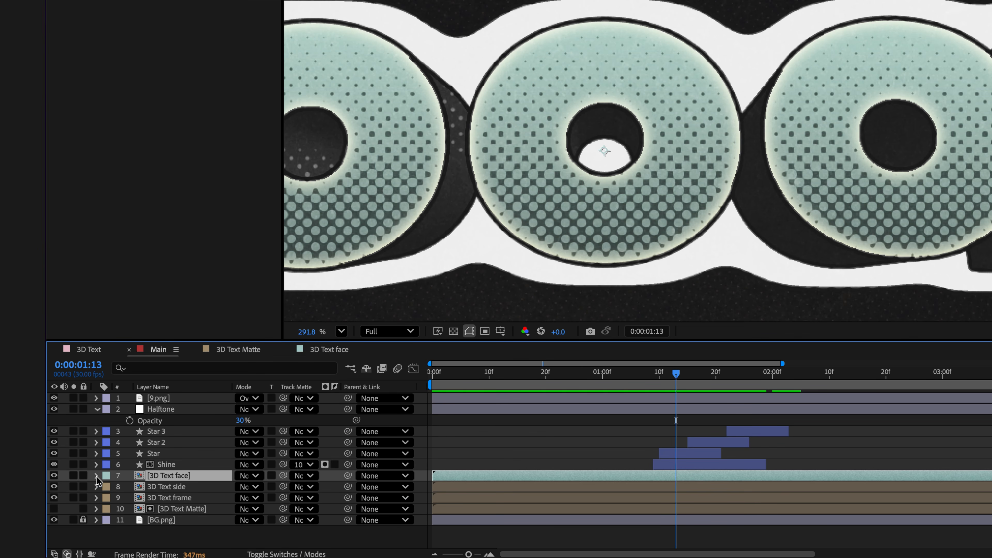
click(96, 476)
click(108, 510)
scroll(117, 508, down, 2)
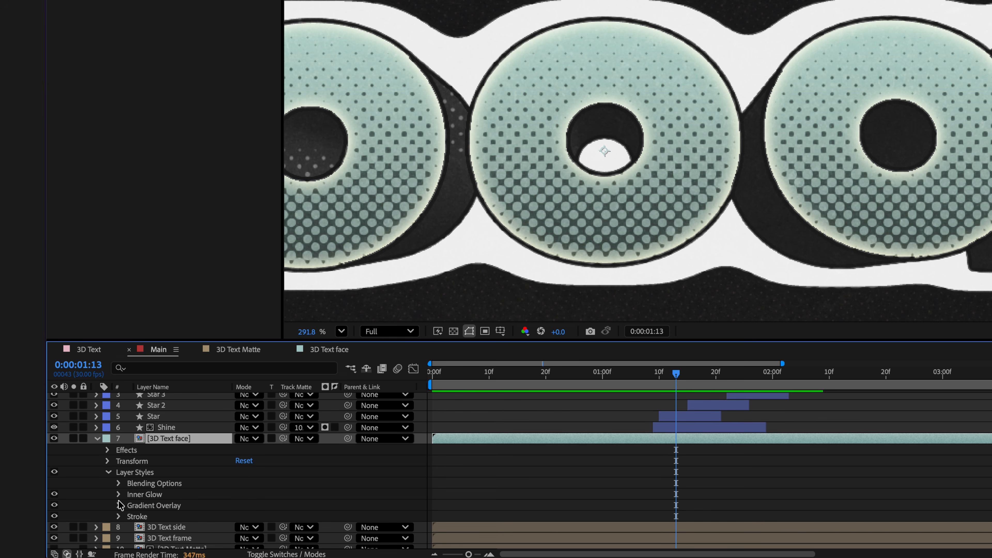
click(119, 505)
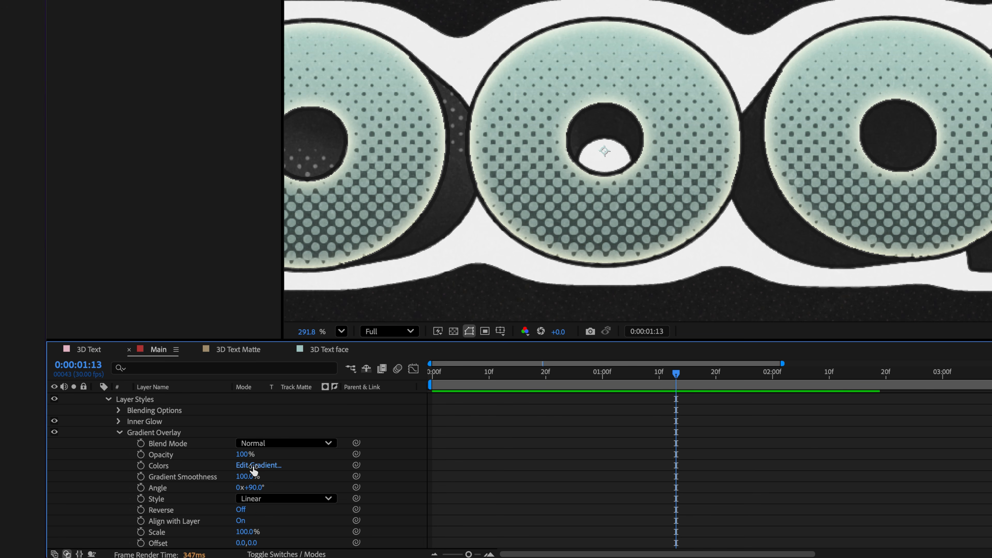
click(257, 466)
drag(501, 166, 665, 311)
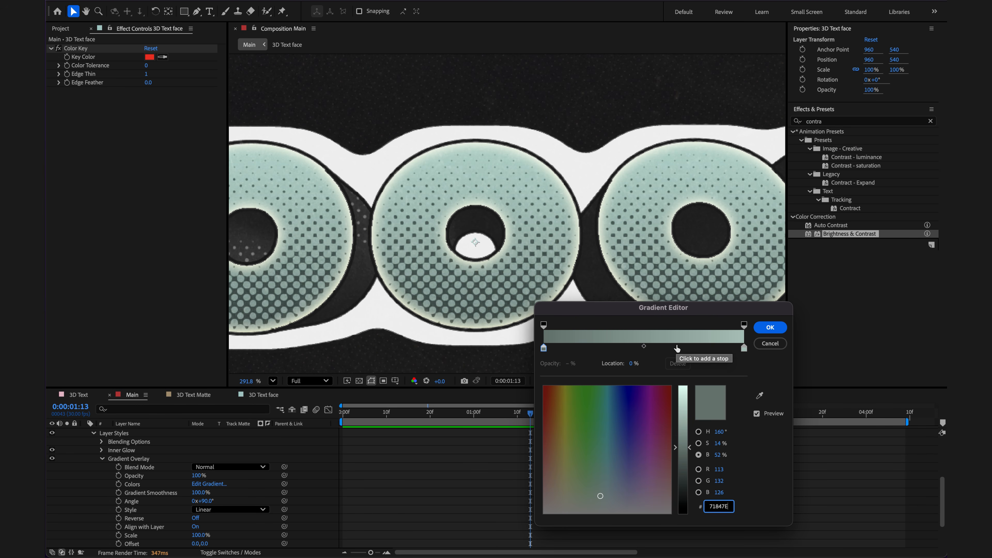
click(745, 347)
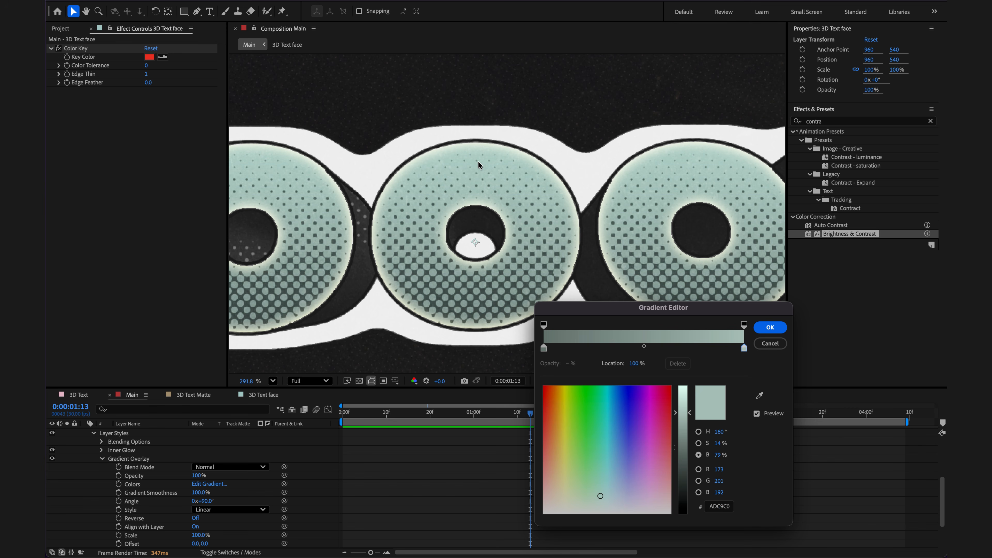
drag(683, 415, 678, 407)
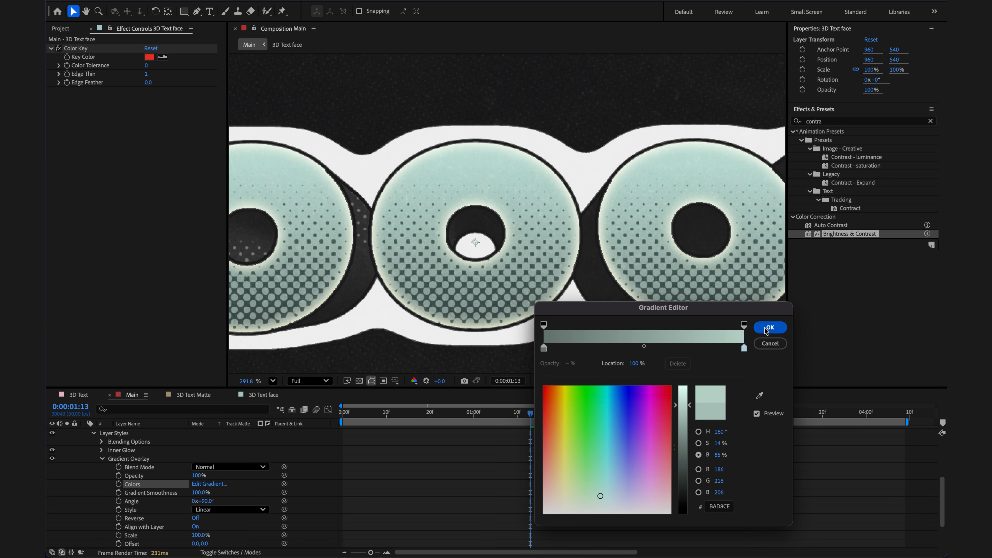
- Darken the gradient's color stop at location 0% to 63736E and accept the edited gradient
click(544, 348)
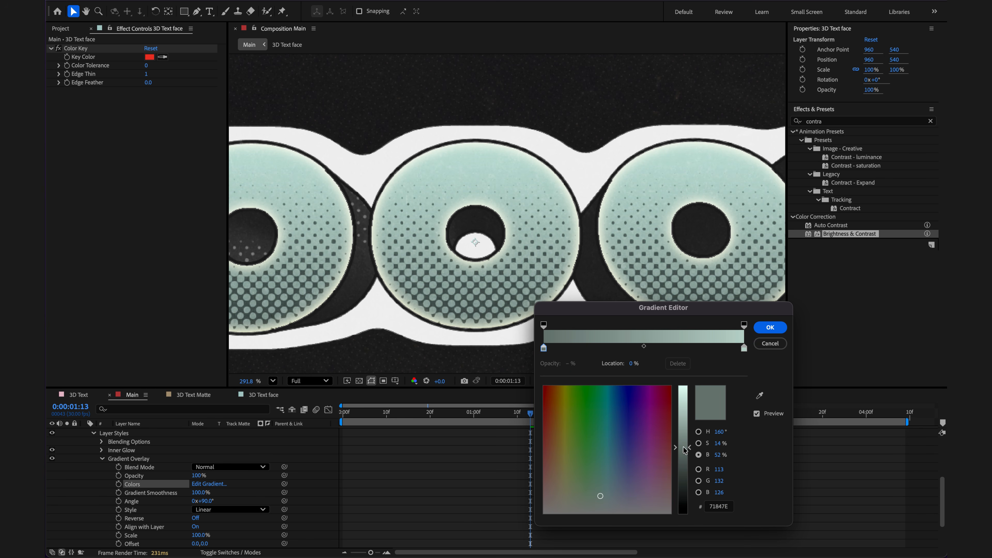
drag(685, 450, 689, 459)
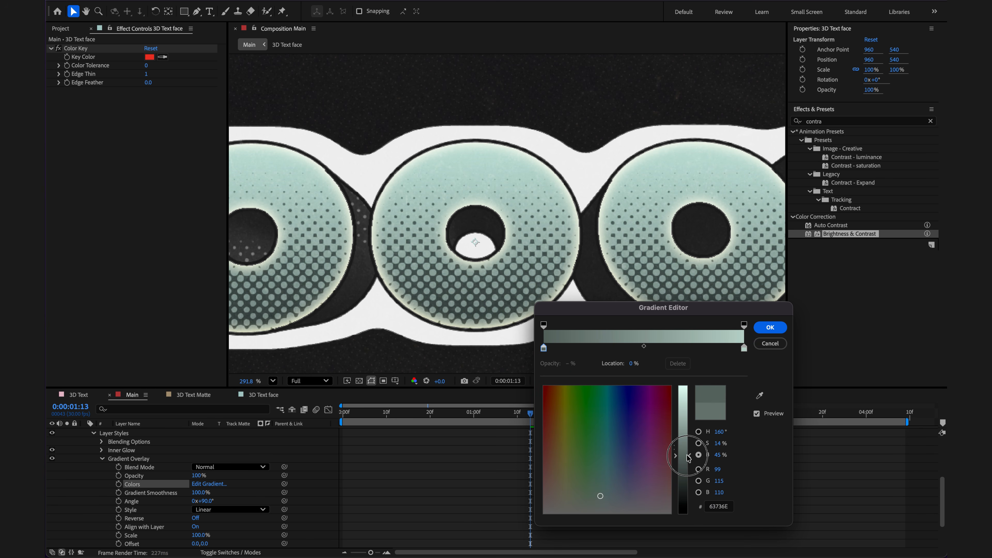
click(761, 329)
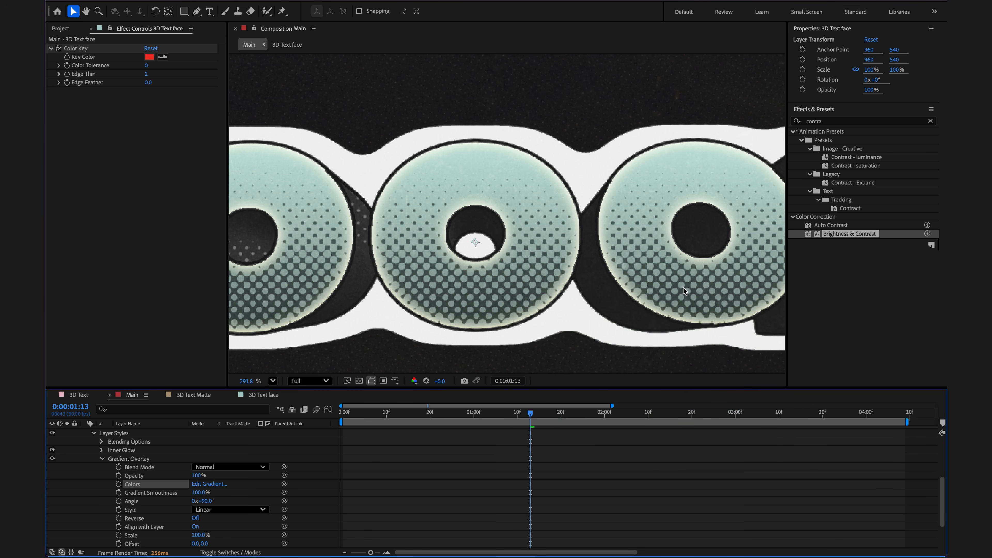
- Change the Fill color of the 3D Text side layer to grey 717171 and preview the animation from the start
key(shift+slash)
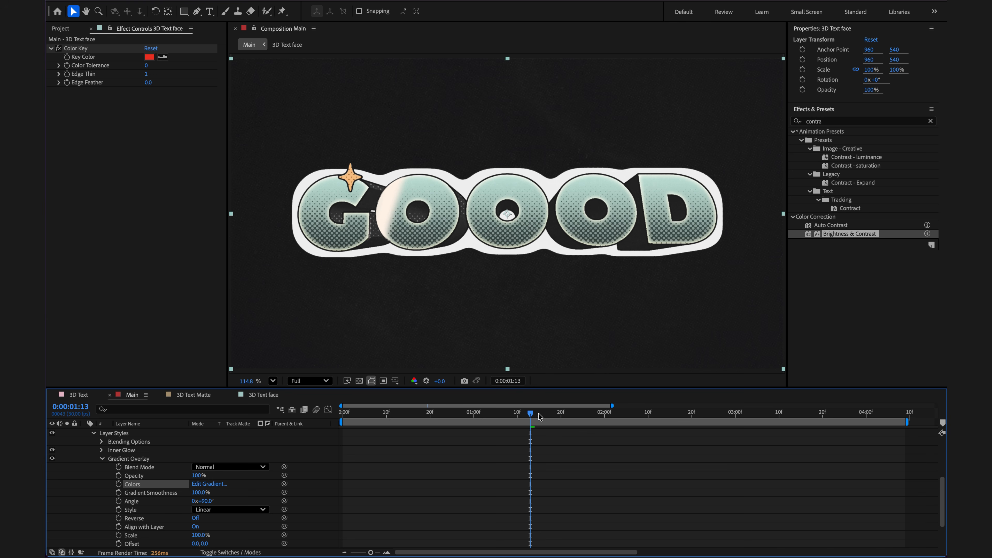
click(546, 414)
drag(547, 414, 651, 397)
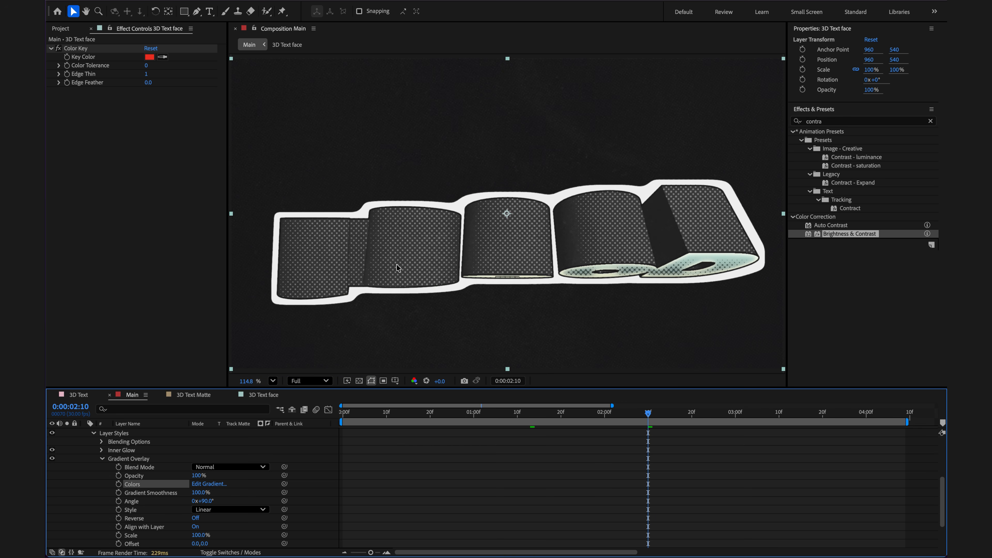
scroll(169, 433, up, 3)
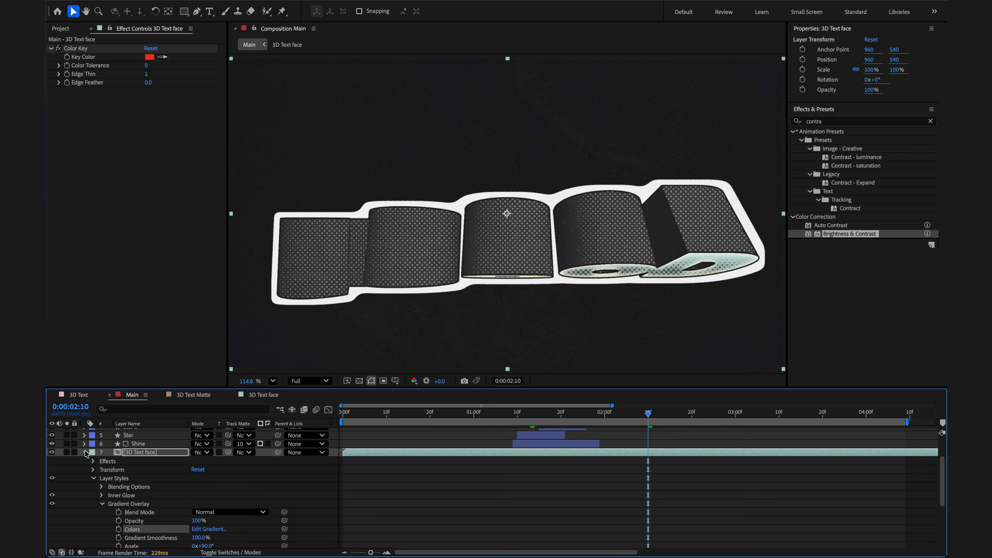
click(87, 453)
click(154, 501)
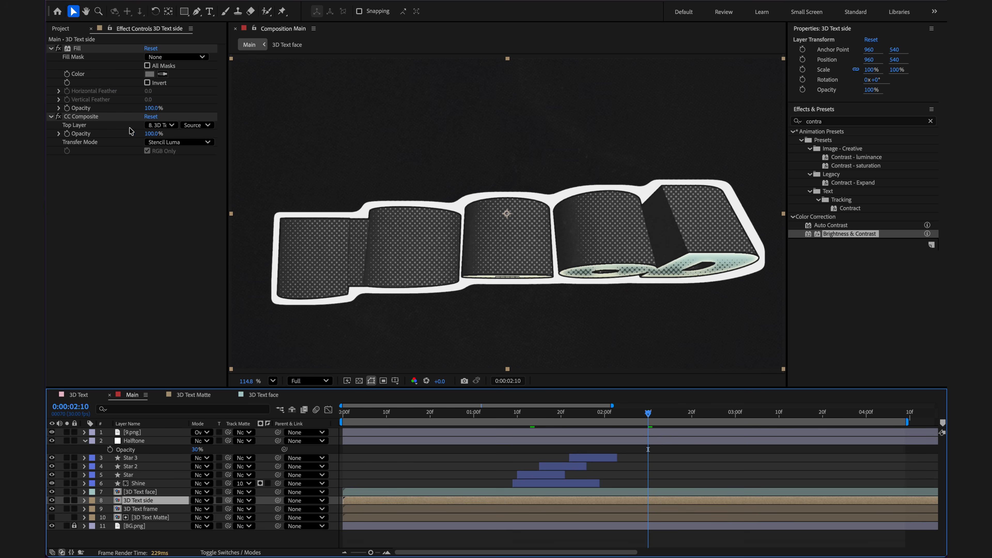
click(148, 74)
drag(491, 201, 696, 302)
drag(726, 388, 728, 392)
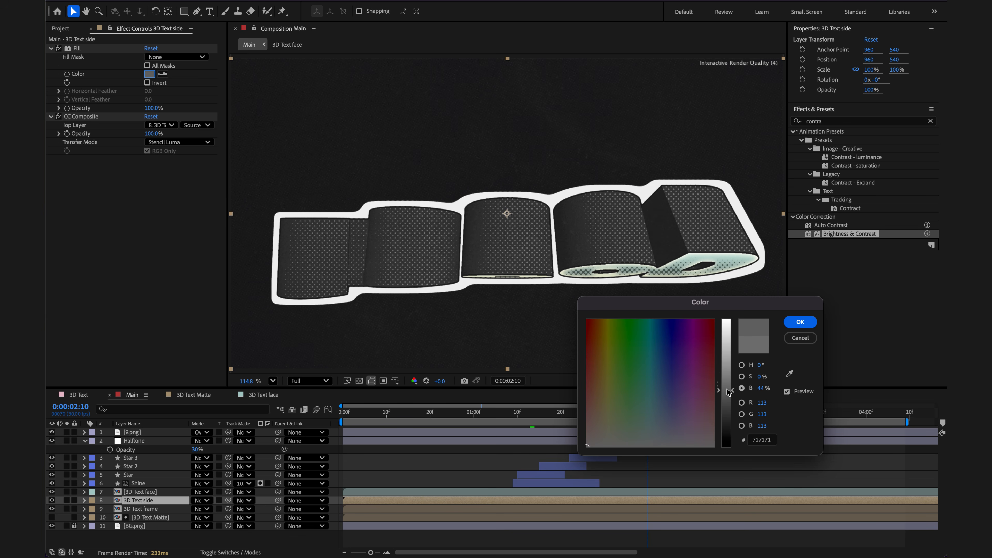
click(800, 322)
drag(598, 413, 332, 426)
key(space)
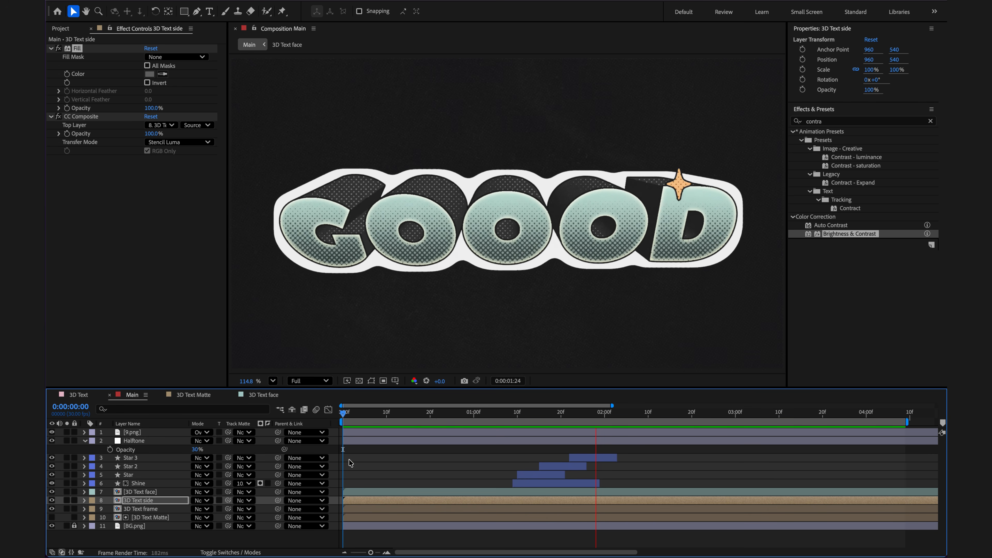
key(space)
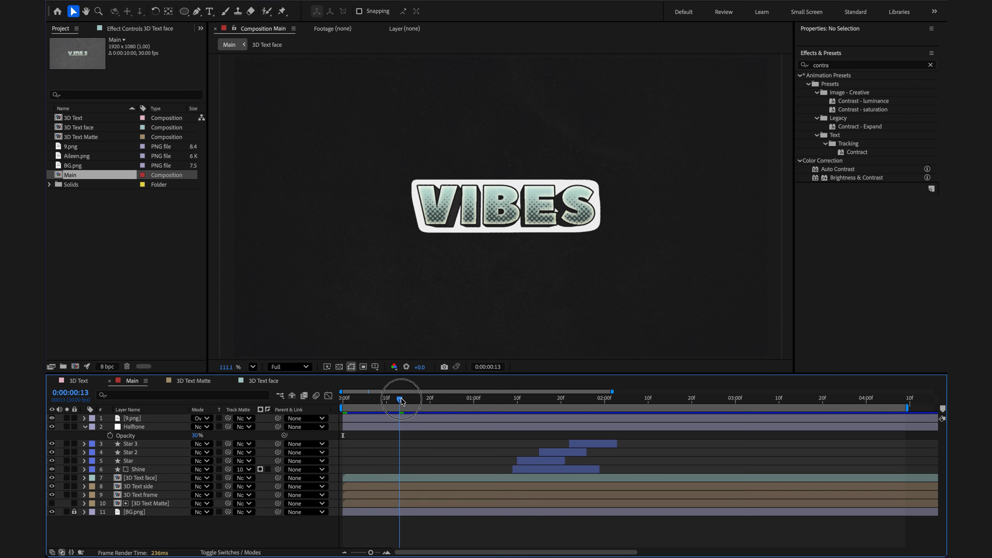
- Set the Halftone layer's opacity to 100% and add the Color Correction Tint effect below Brightness & Contrast
drag(399, 394, 557, 395)
drag(195, 436, 272, 426)
click(821, 125)
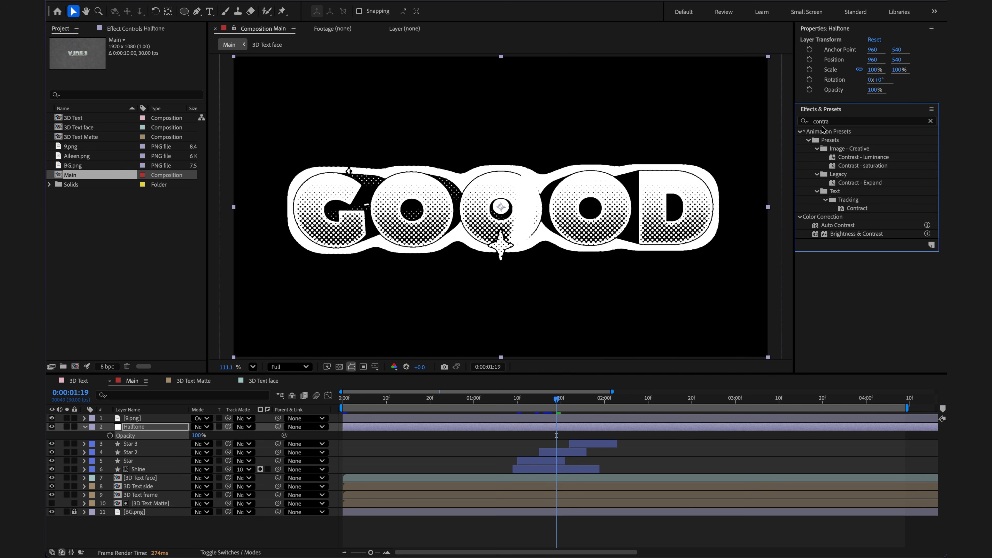
double_click(823, 121)
text(tint)
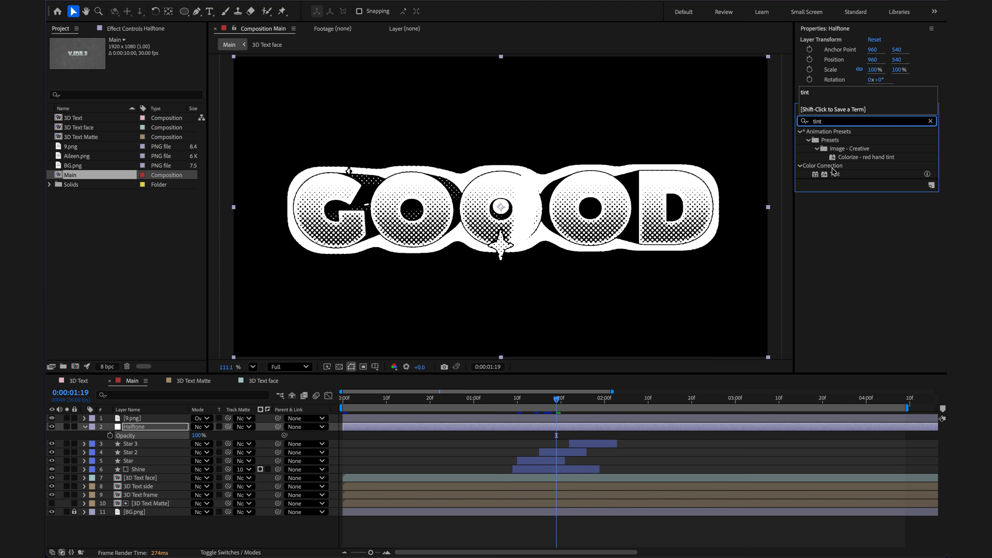
double_click(834, 174)
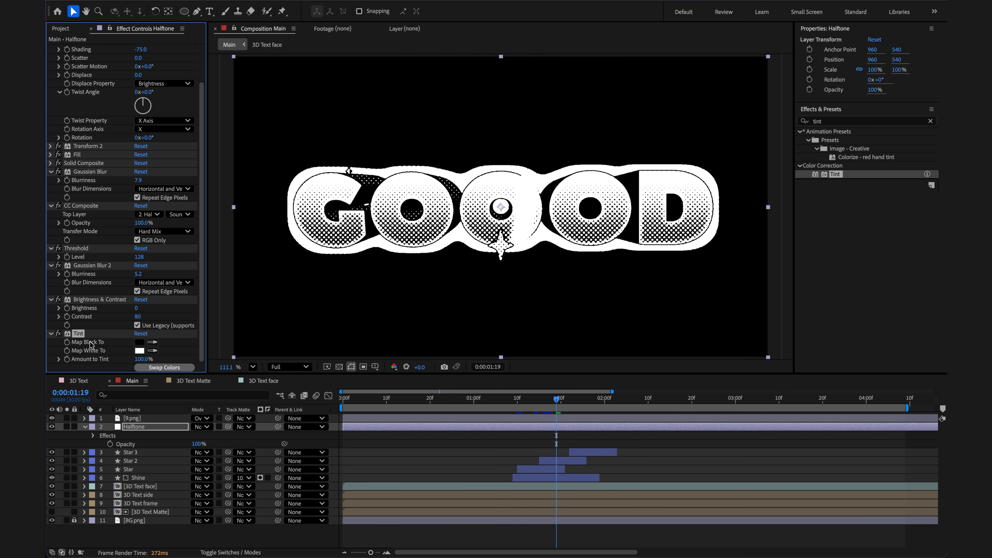
- Add the Aileen.png color palette image to the Main composition, placed above the text
click(61, 28)
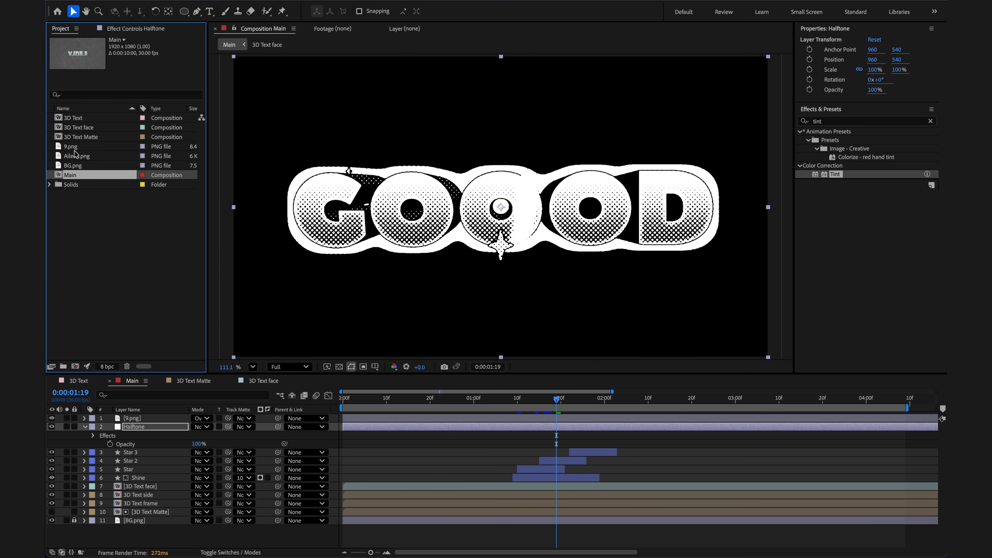
drag(75, 153, 446, 102)
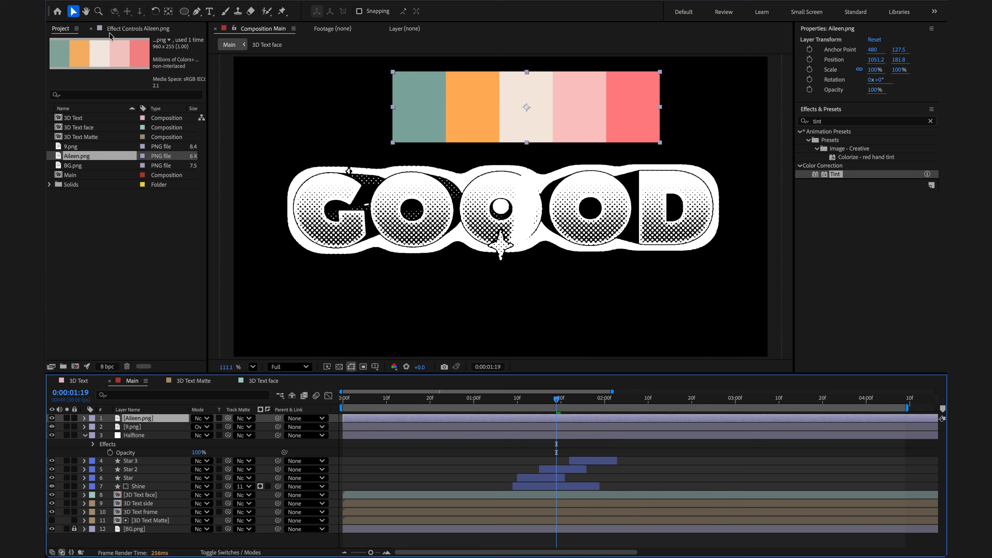
- Sample the palette's teal for the Halftone Tint's Map Black To and its light pink for Map White To, and hide the Aileen.png layer
click(125, 28)
click(121, 435)
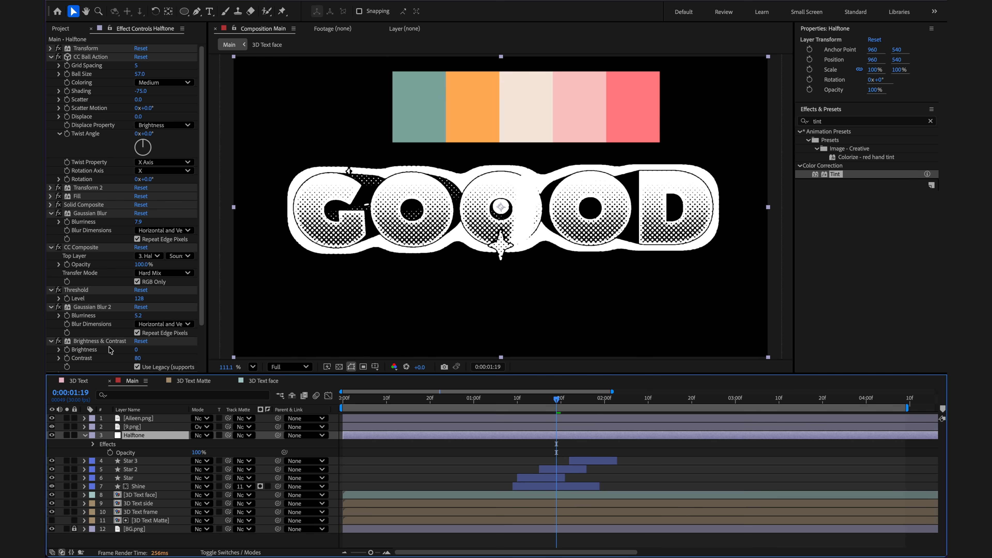
scroll(169, 347, down, 2)
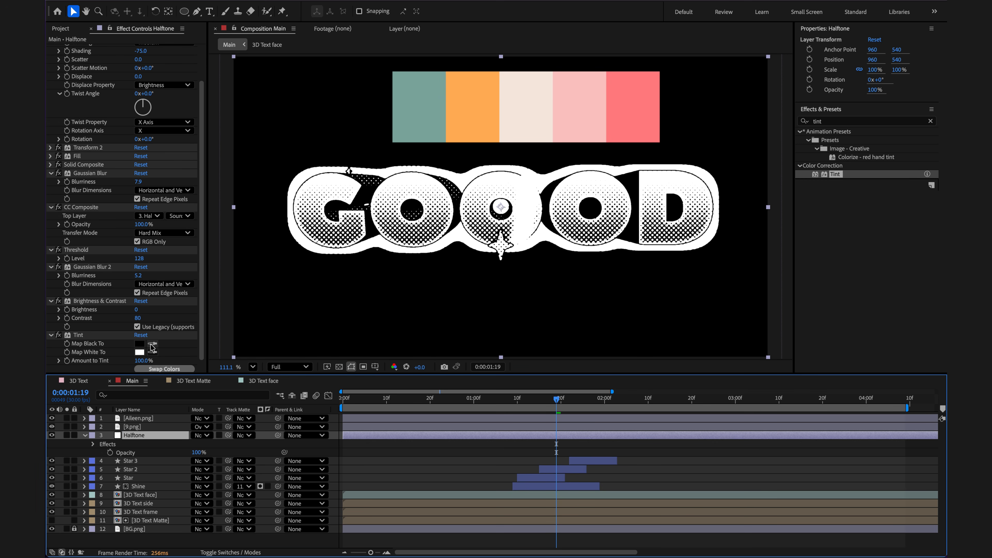
click(152, 345)
click(435, 112)
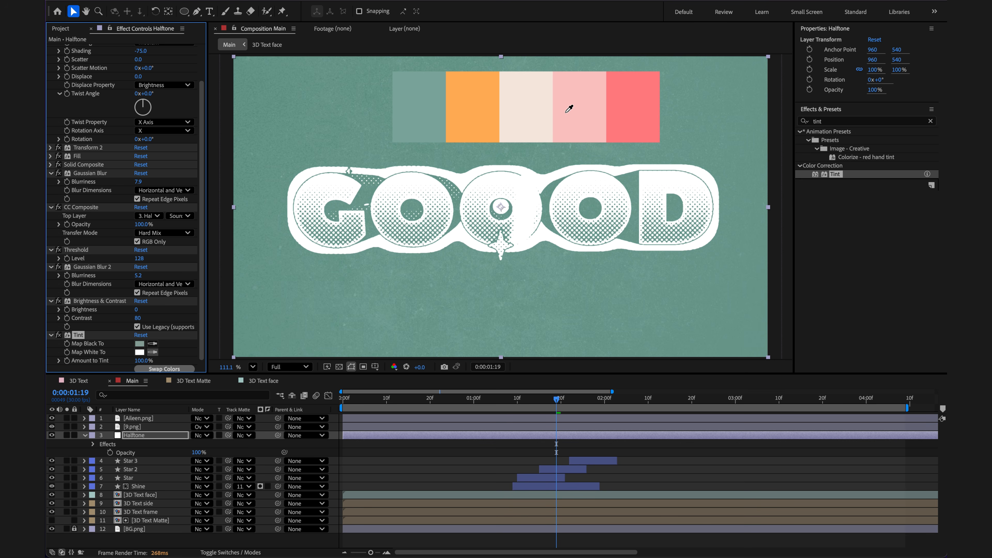
click(567, 112)
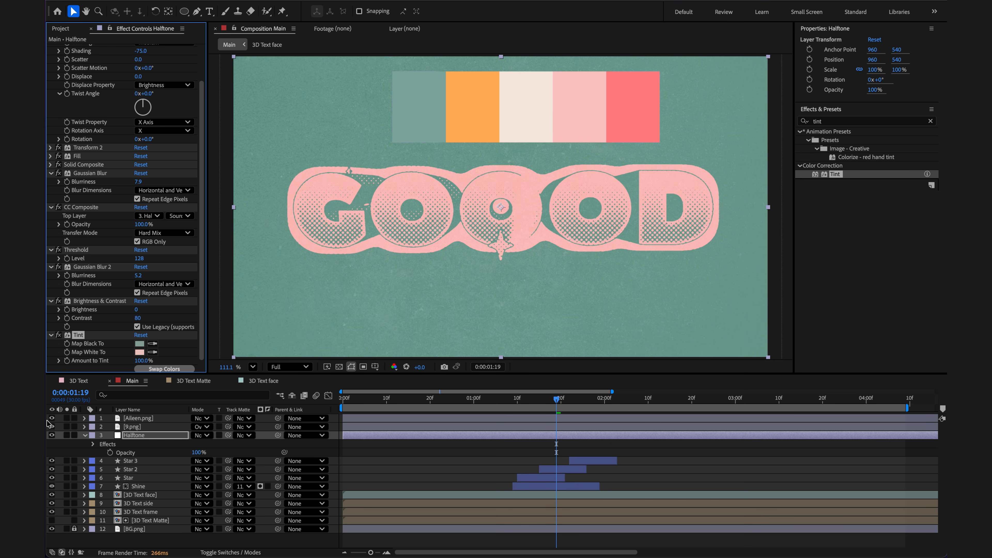
click(52, 418)
- Lighten the Fill color of the 3D Text side layer to grey A3A3A3 and check another frame of the animation
drag(556, 399, 493, 404)
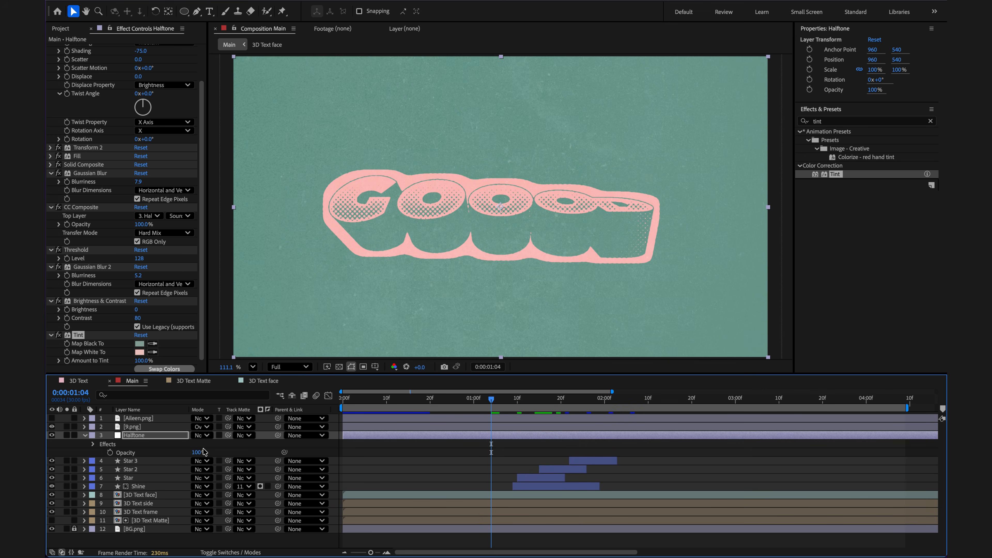
click(141, 504)
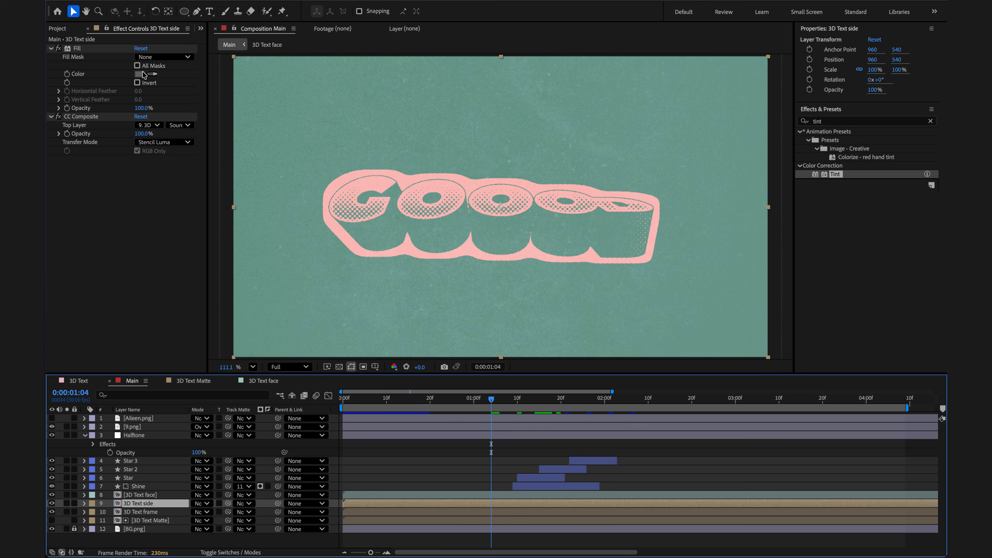
click(142, 73)
drag(489, 209, 446, 353)
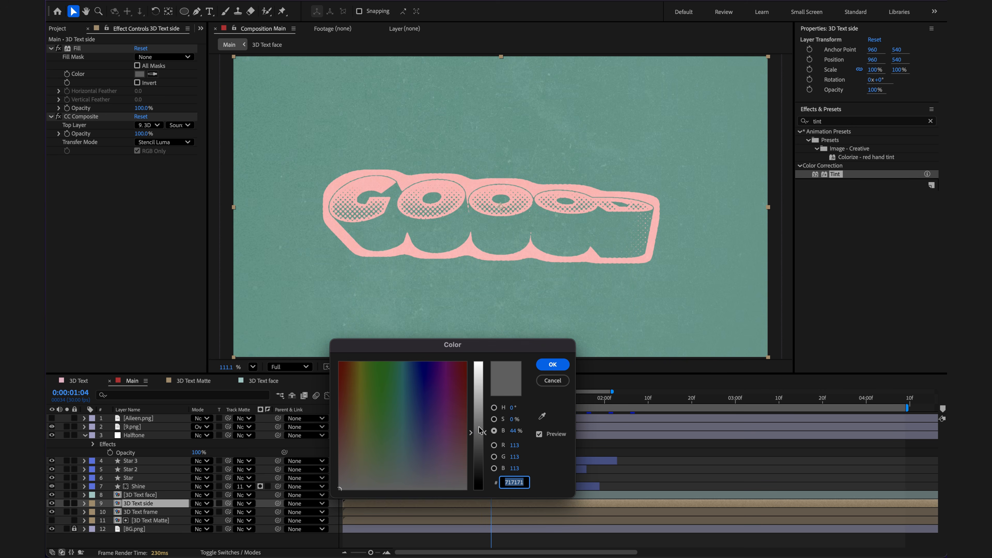
drag(478, 431, 480, 404)
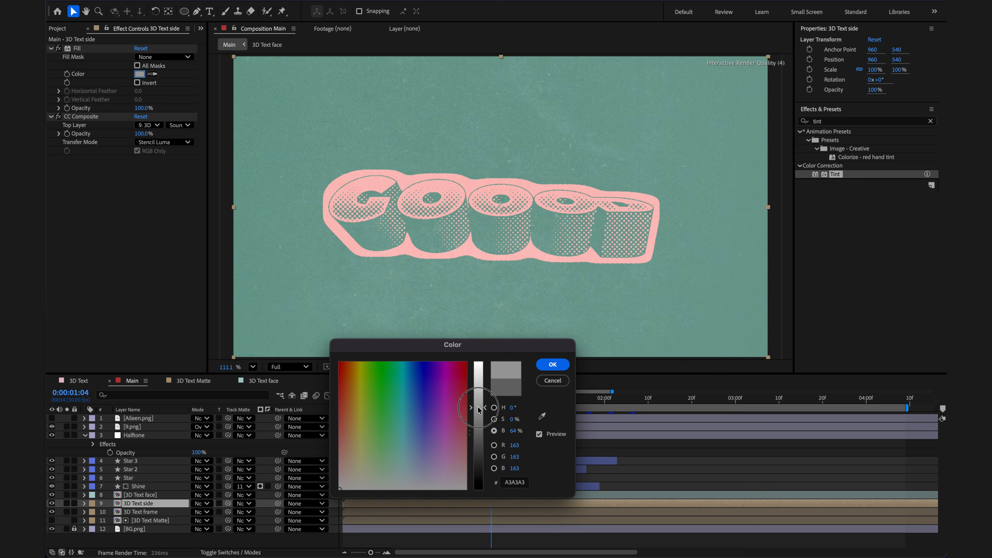
click(552, 364)
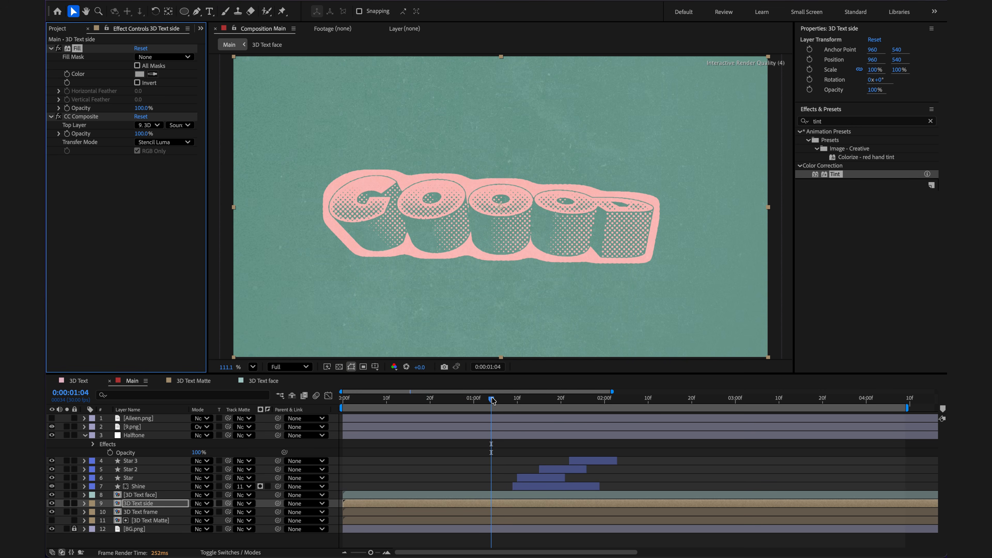
drag(493, 400, 522, 398)
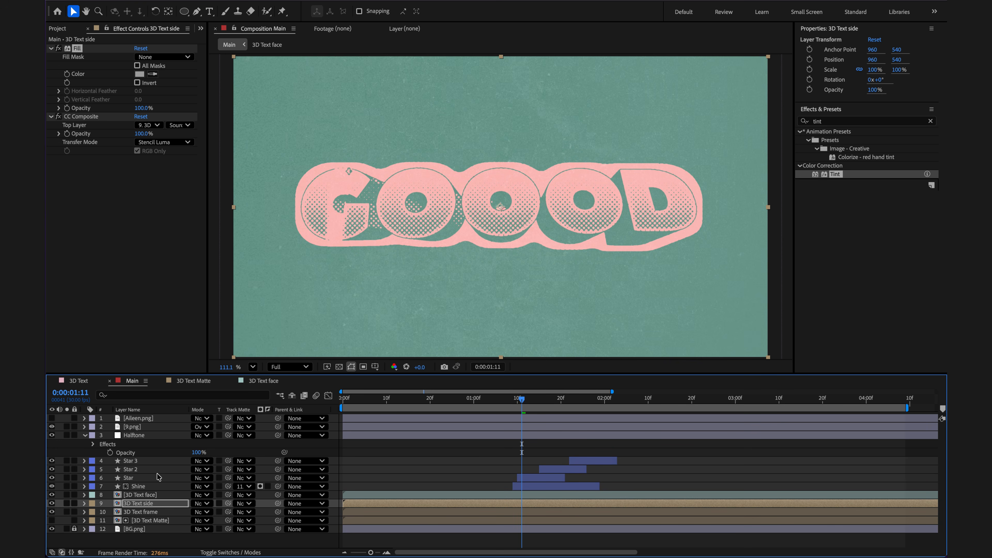
- Hide the Shine and 3D Text face, side and frame layers, and draw a circle about 410 px across beneath the Halftone layer
drag(52, 487, 53, 513)
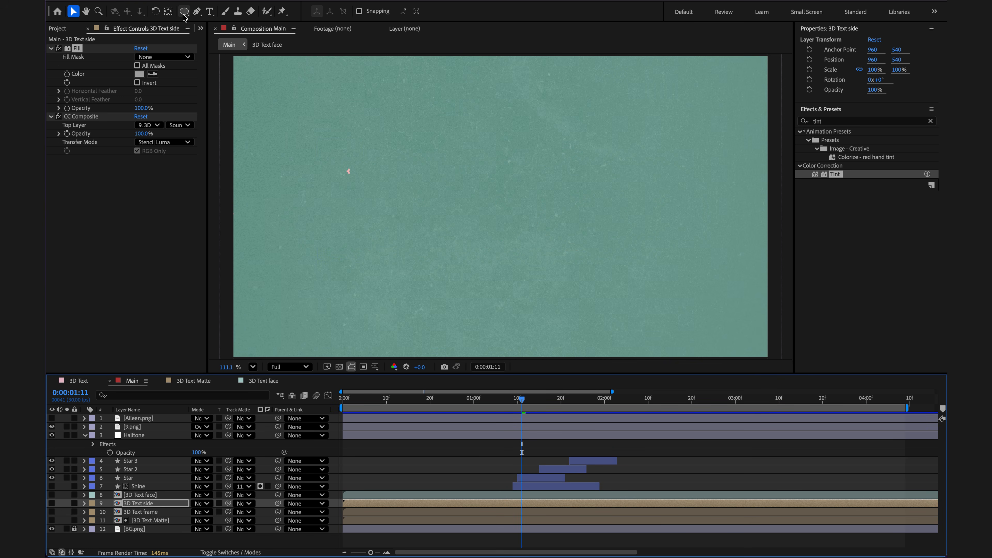
click(184, 16)
click(443, 445)
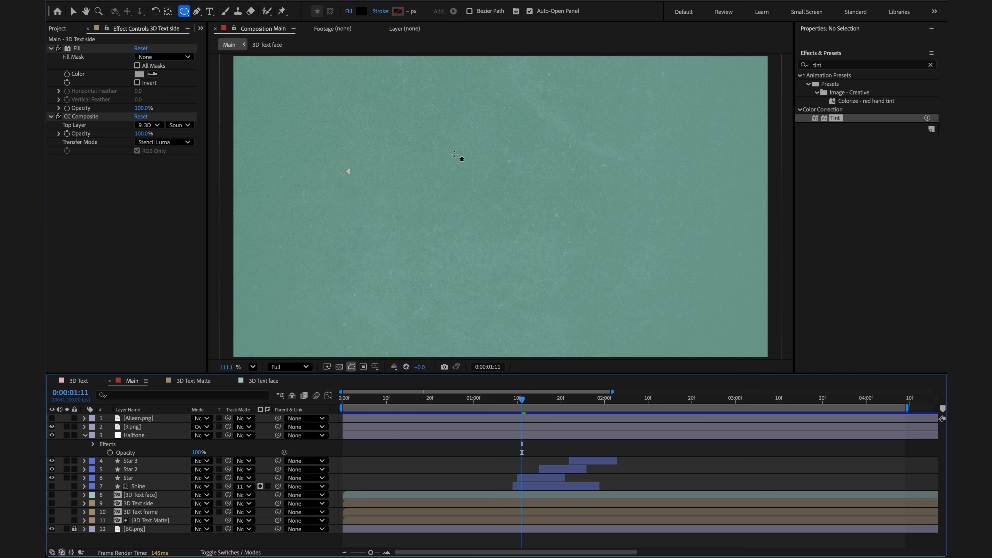
drag(450, 148, 564, 263)
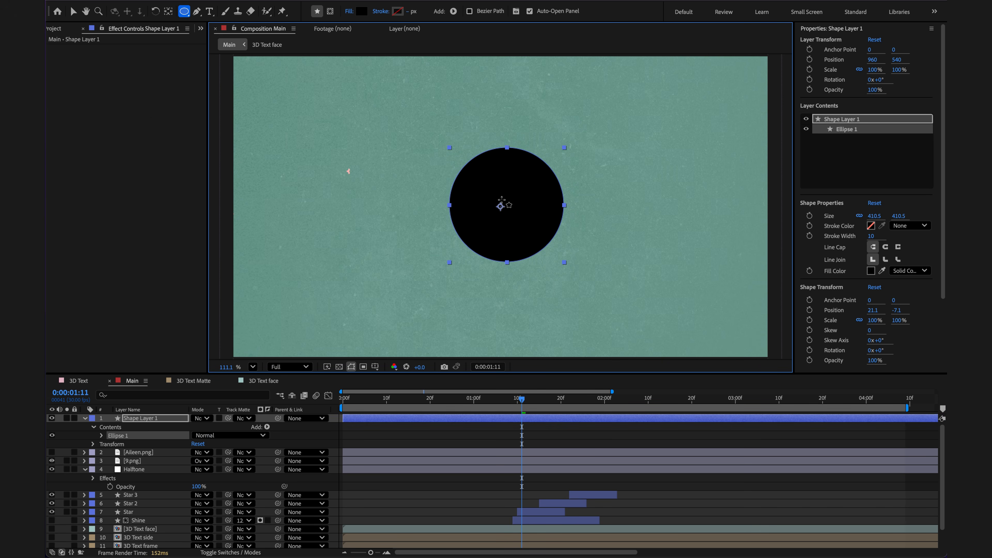
drag(148, 418, 138, 491)
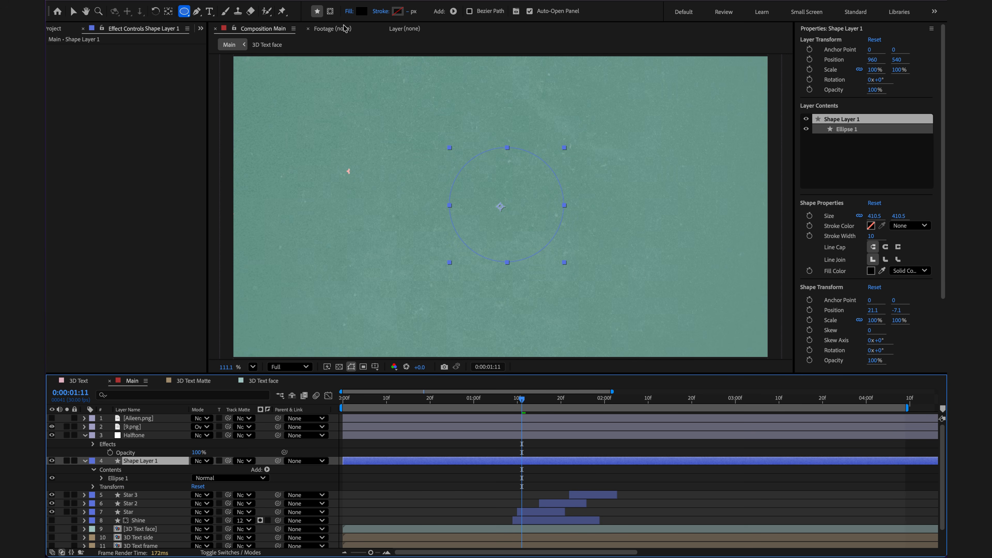
- Fill the circle with a radial gradient and extend its end point to about 284.6, 5.1, beyond the circle's edge
click(349, 12)
click(498, 255)
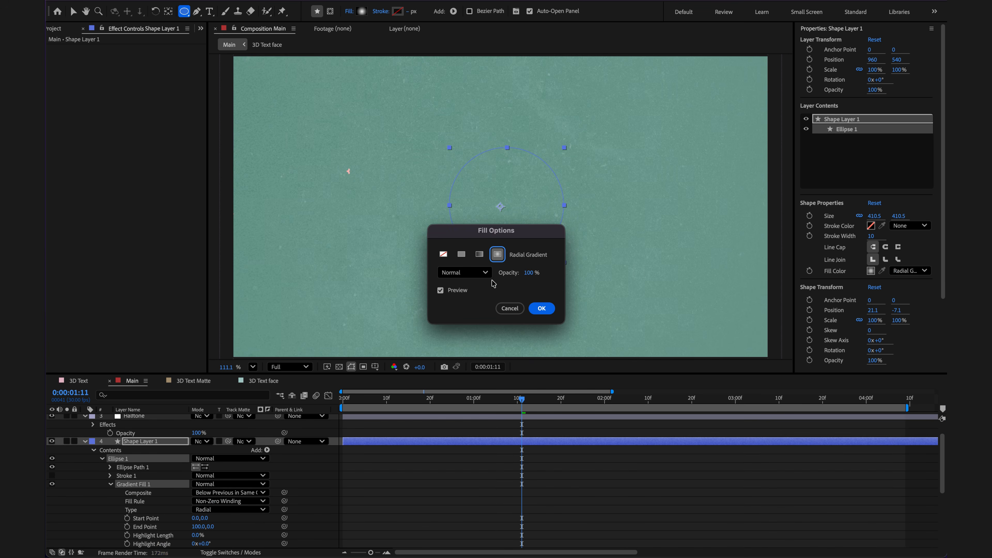
click(542, 309)
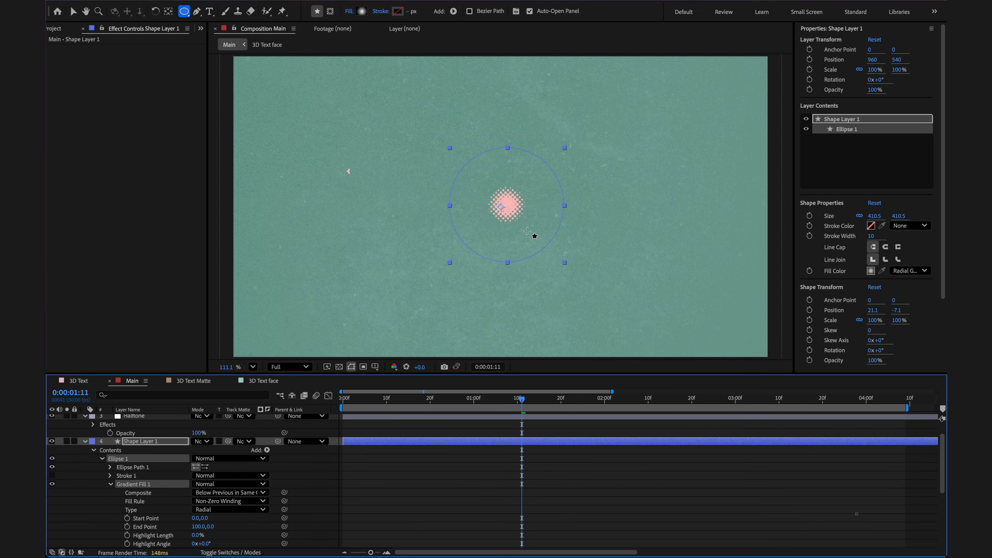
key(v)
drag(535, 205, 589, 210)
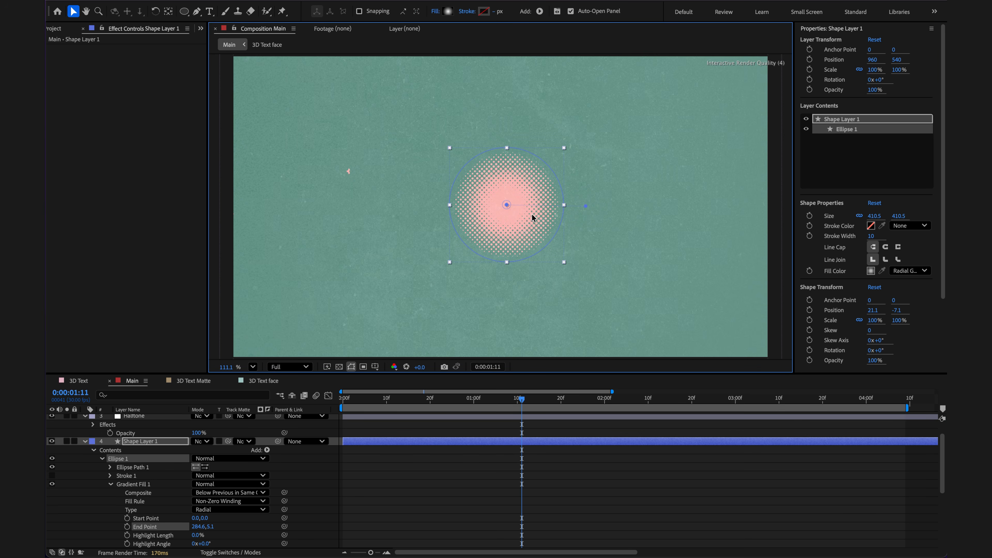
- Examine the circle's halftone dots close up and compare them with the soloed plain gradient shape
scroll(516, 215, up, 5)
scroll(514, 213, down, 2)
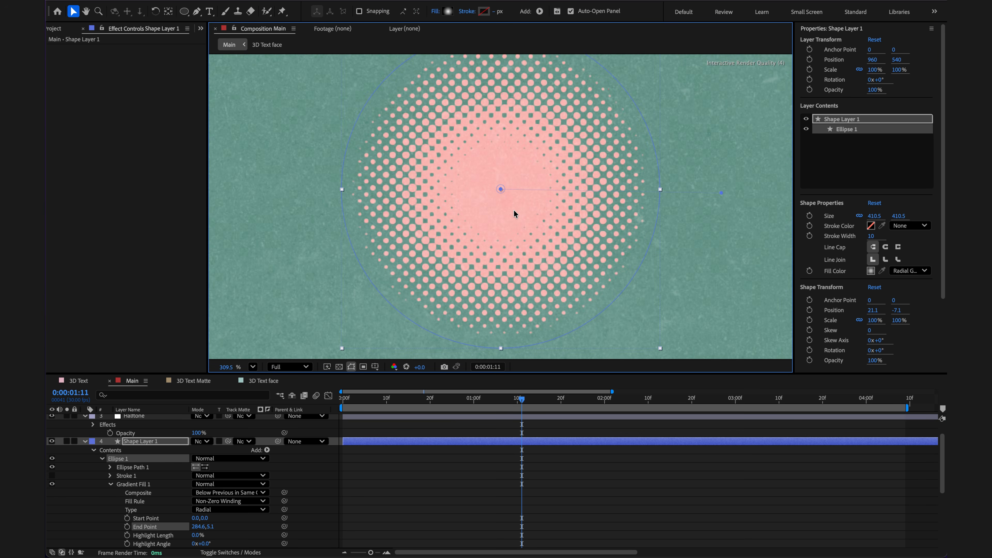
scroll(514, 213, down, 1)
click(67, 442)
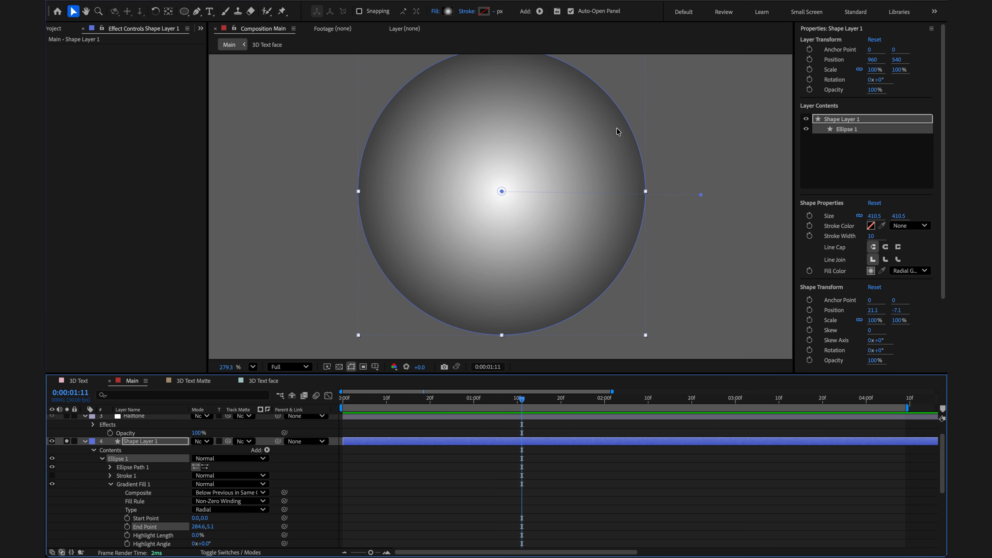
key(super+z)
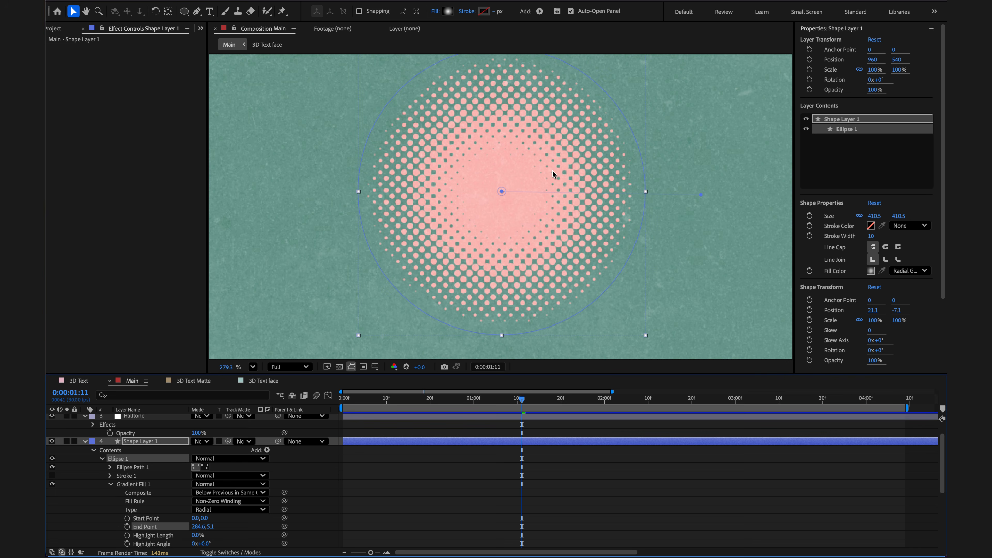
- Undo the gradient circle and the hiding of the Shine and 3D Text layers
key(shift+slash)
key(super+z)
key(super+z)
key(super+z)
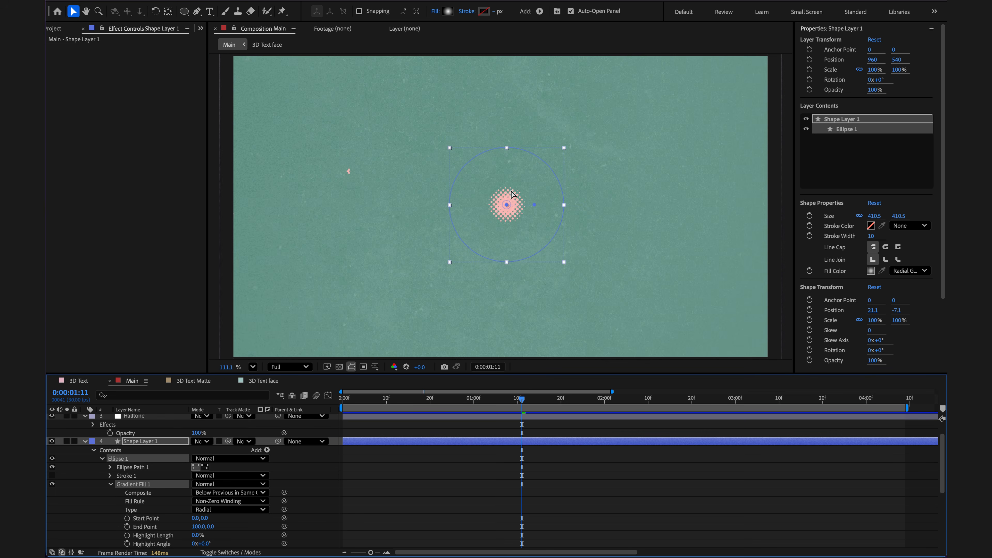
key(super+z)
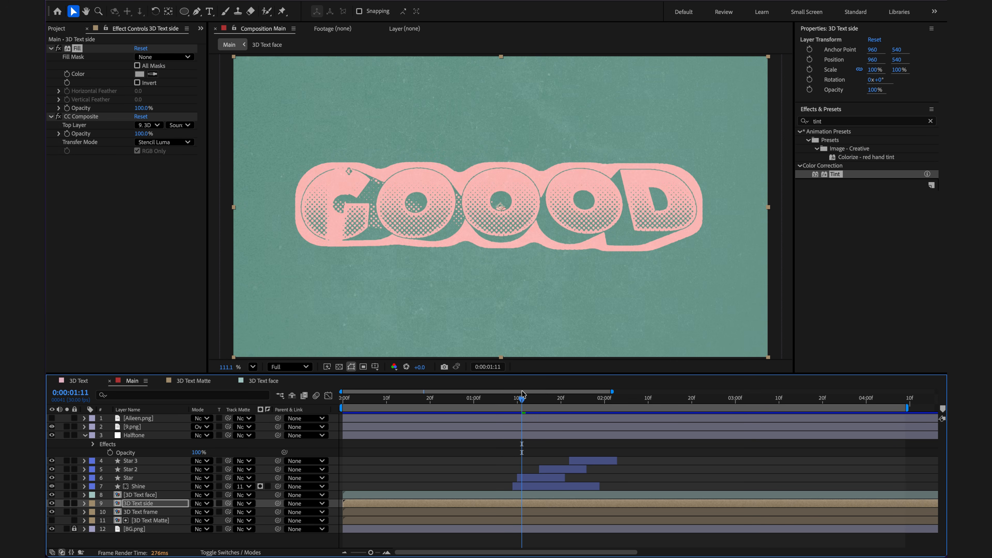
- Add an Outer Glow layer style to the Star 2 layer and inspect the halftone dots around the star
click(530, 399)
key(space)
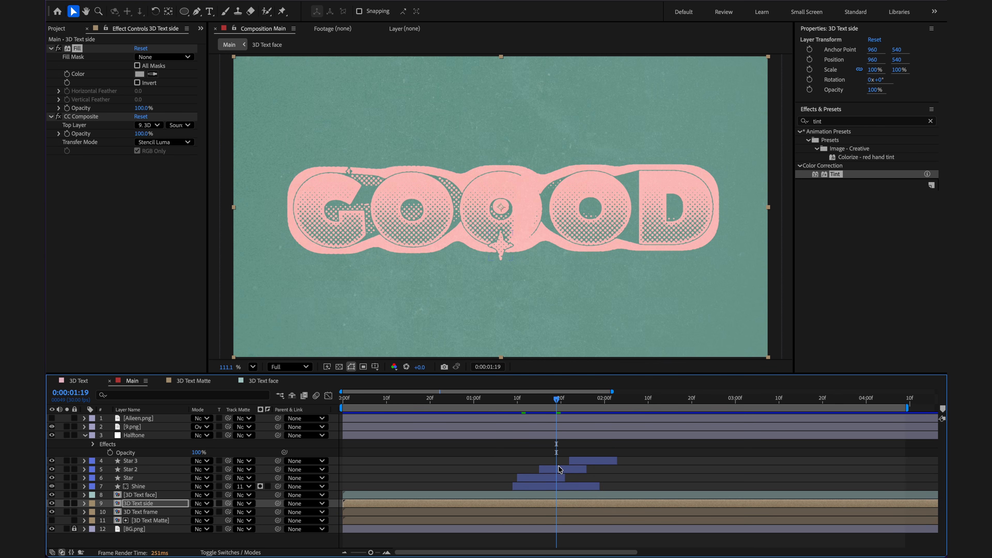
click(177, 471)
right_click(164, 473)
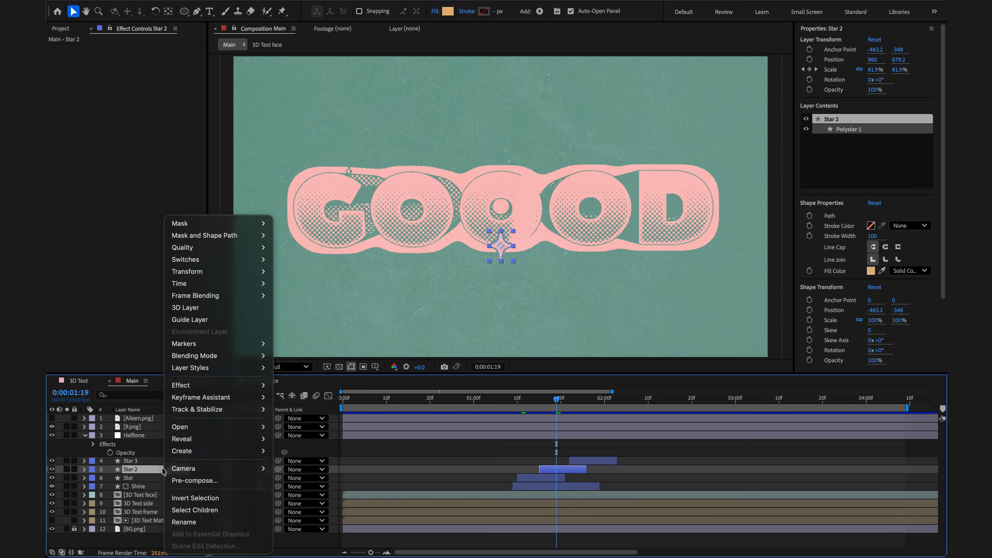
mouse_move(234, 368)
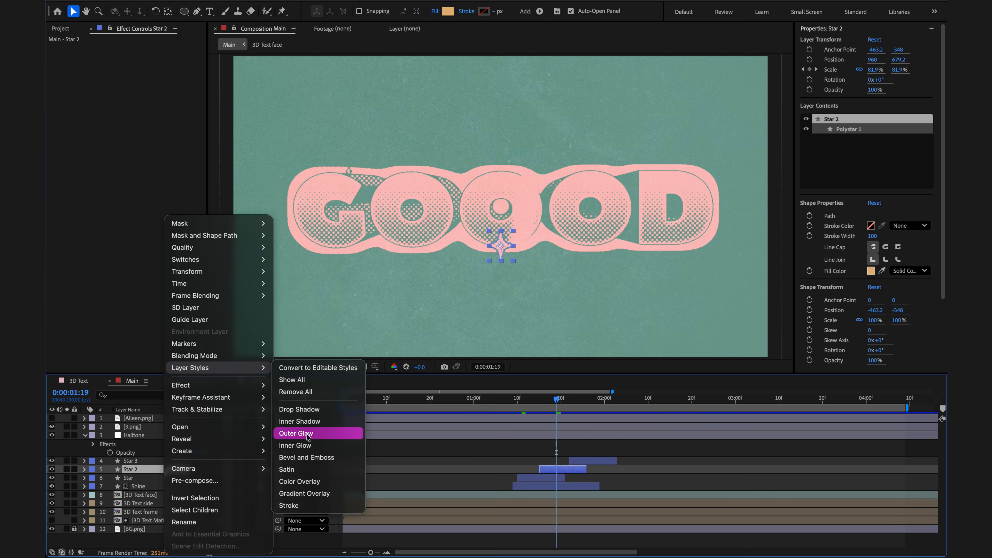
click(308, 437)
scroll(505, 259, up, 5)
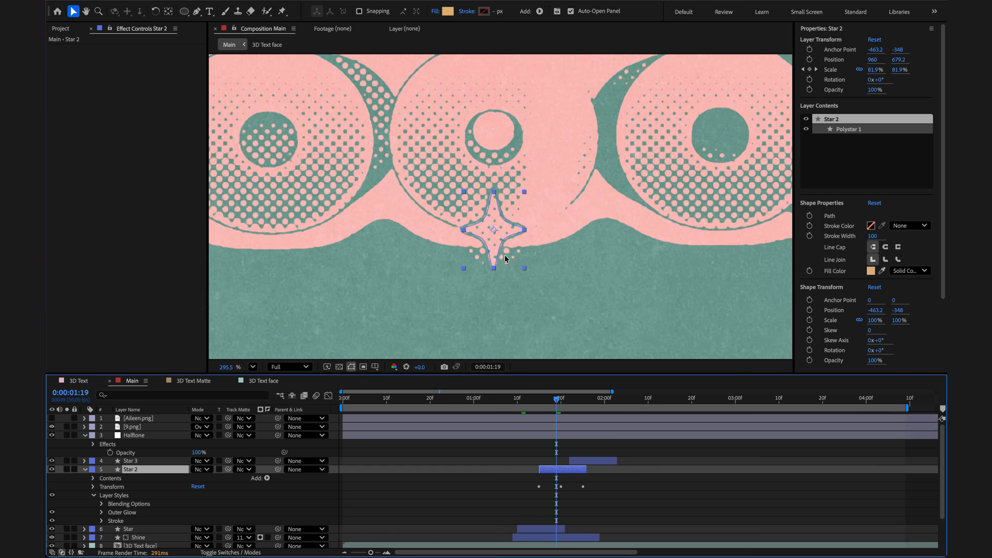
scroll(506, 258, up, 3)
key(shift+slash)
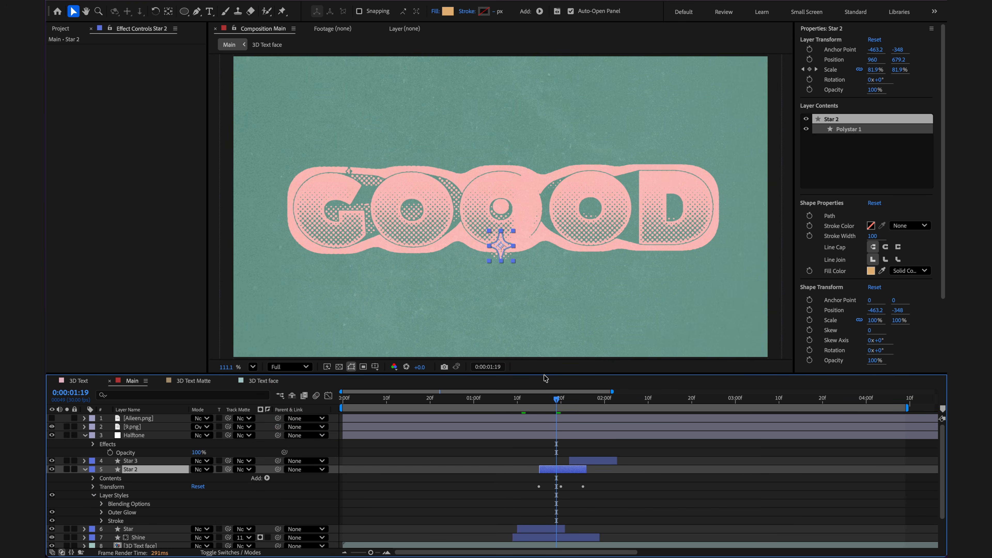
click(562, 396)
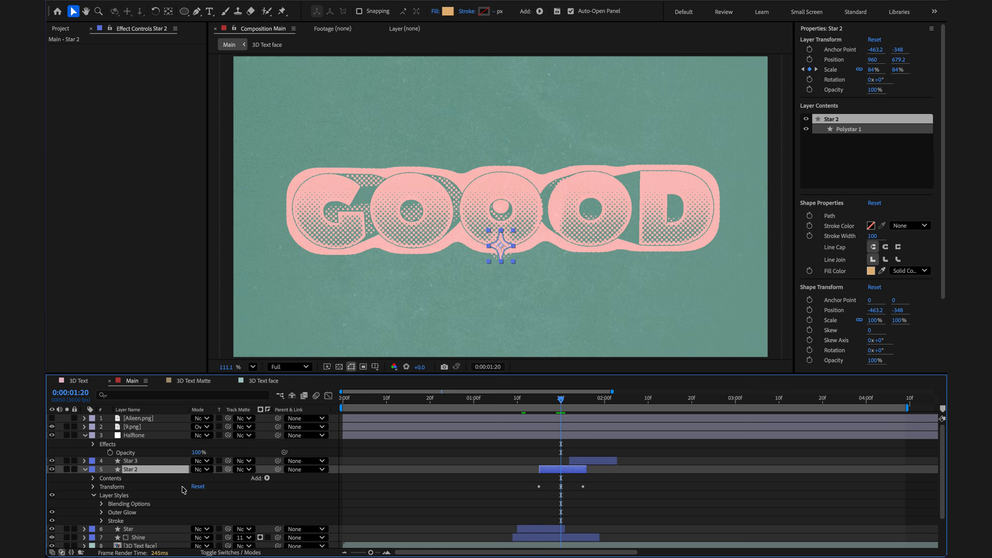
- Adjust the Size of the Inner Glow layer style on the 3D Text face layer
scroll(156, 517, down, 2)
click(152, 510)
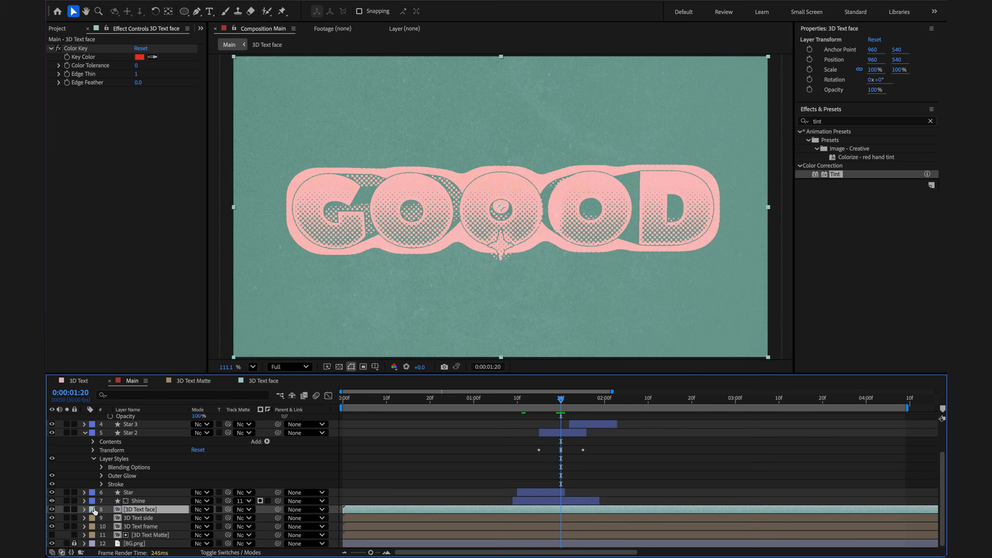
click(83, 511)
scroll(92, 501, down, 5)
click(102, 460)
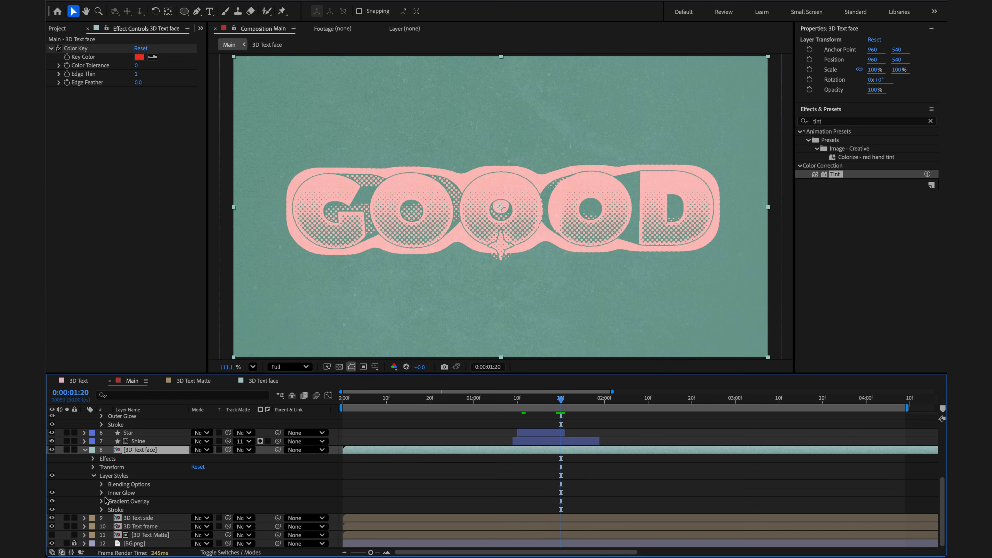
click(101, 493)
scroll(100, 497, down, 3)
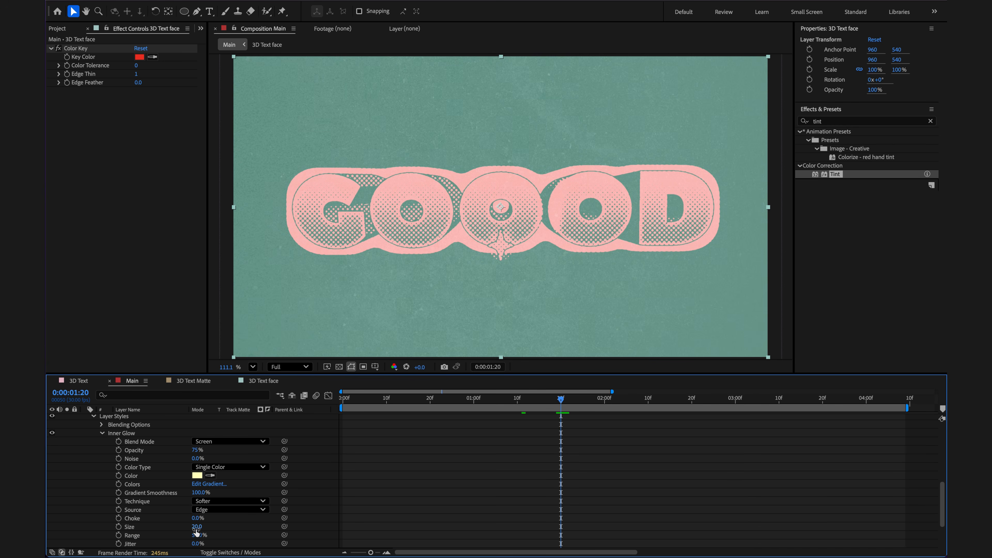
drag(197, 526, 173, 508)
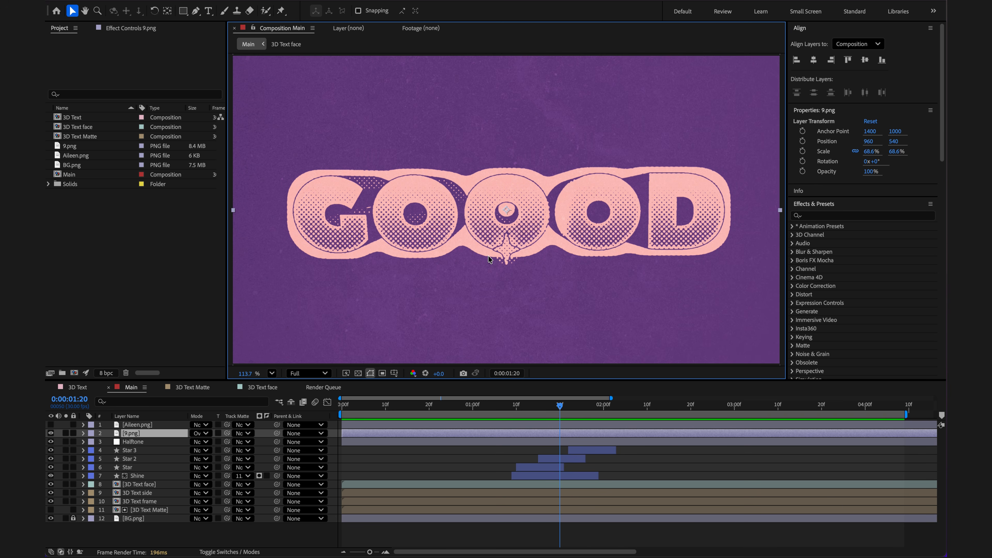
- Resize the Main composition to 3840 x 2160 px with the aspect ratio locked
key(ctrl+k)
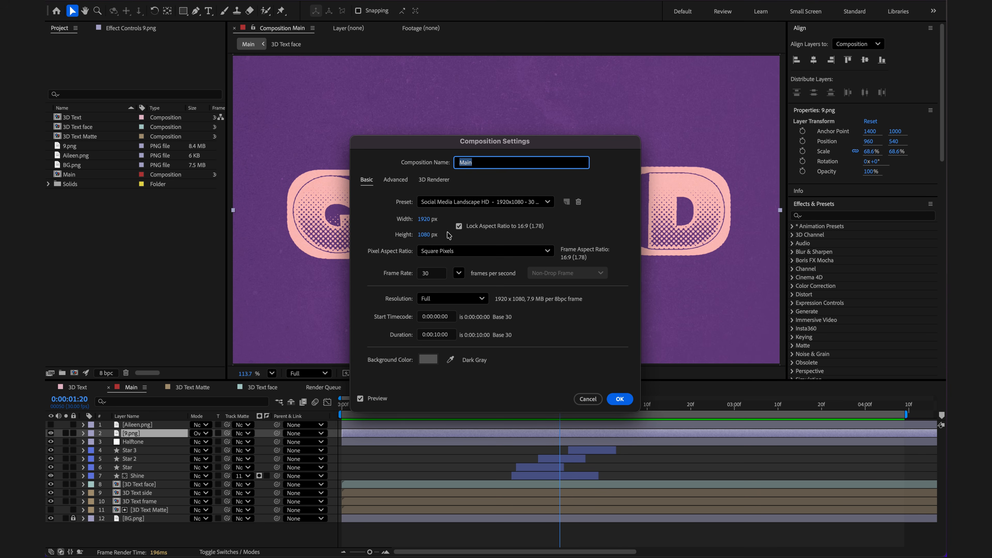
click(424, 219)
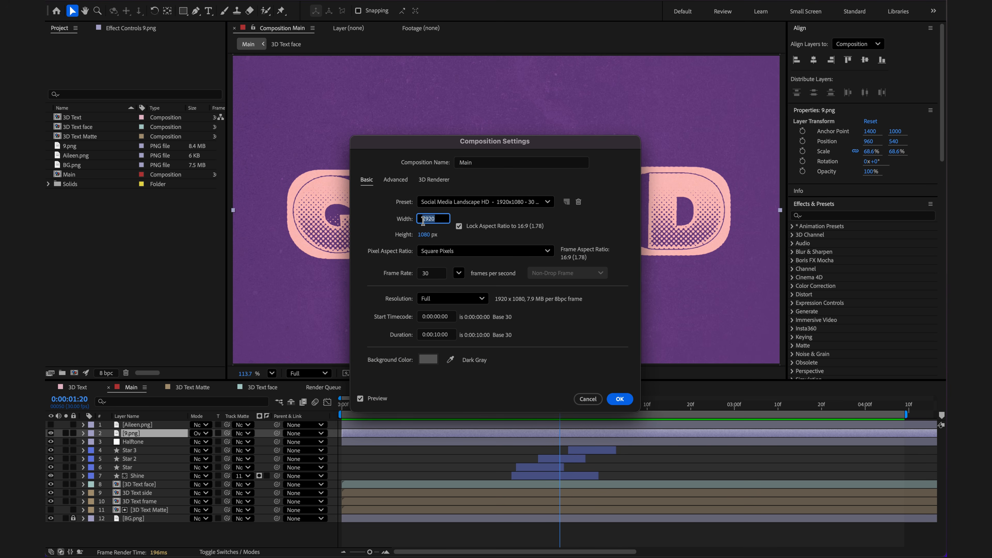
text(3840)
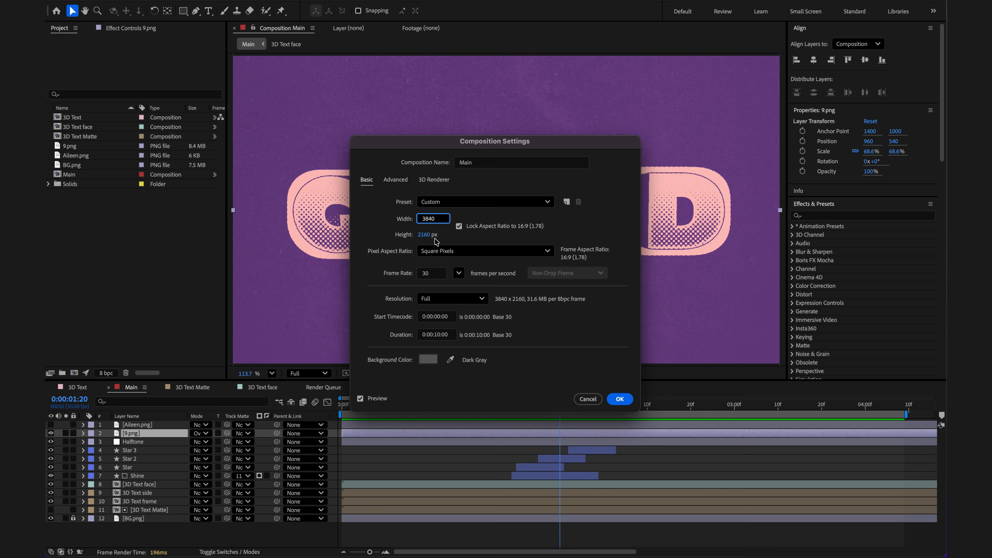
key(Return)
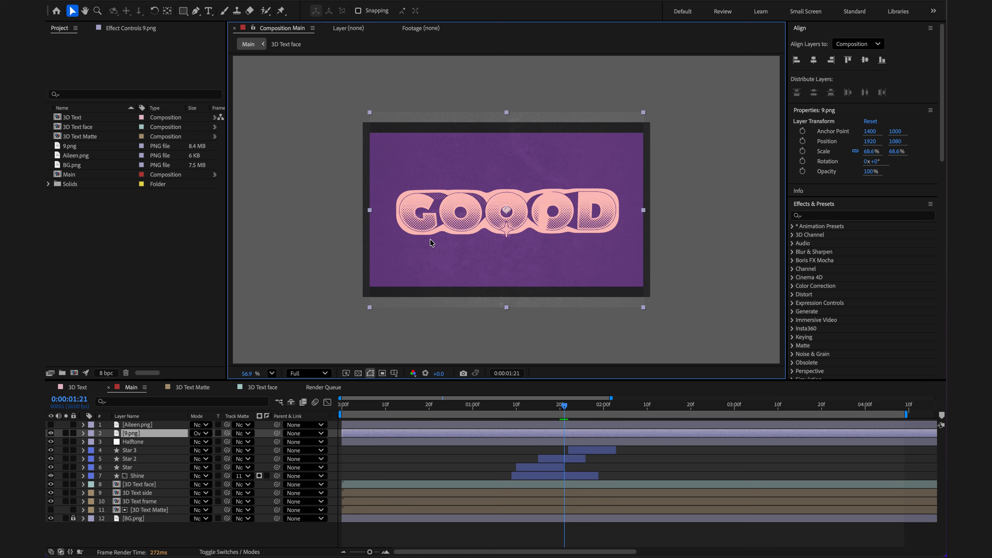
- Add a null object to the Main composition and parent the layers from 9.png down to BG.png to it
right_click(173, 538)
mouse_move(234, 415)
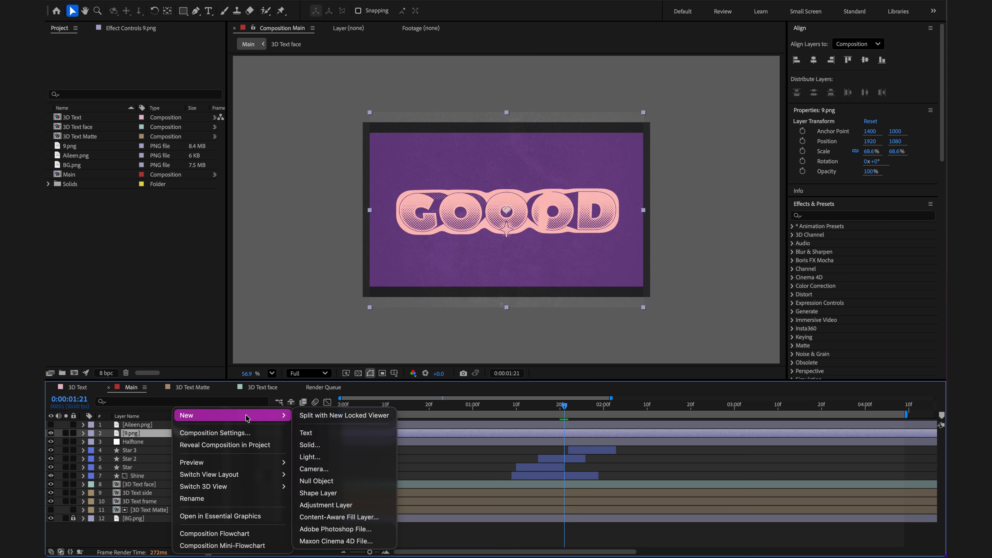
click(317, 481)
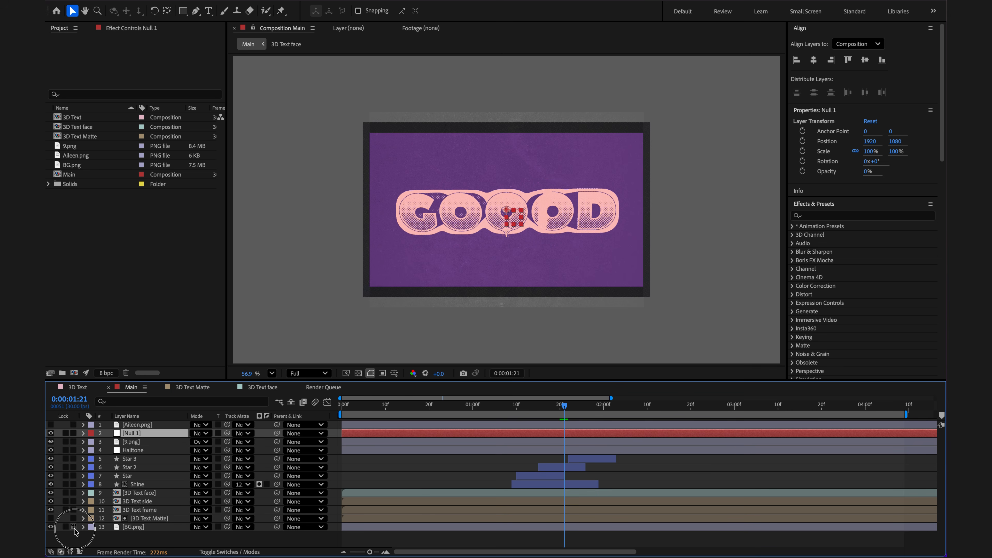
drag(123, 540, 129, 442)
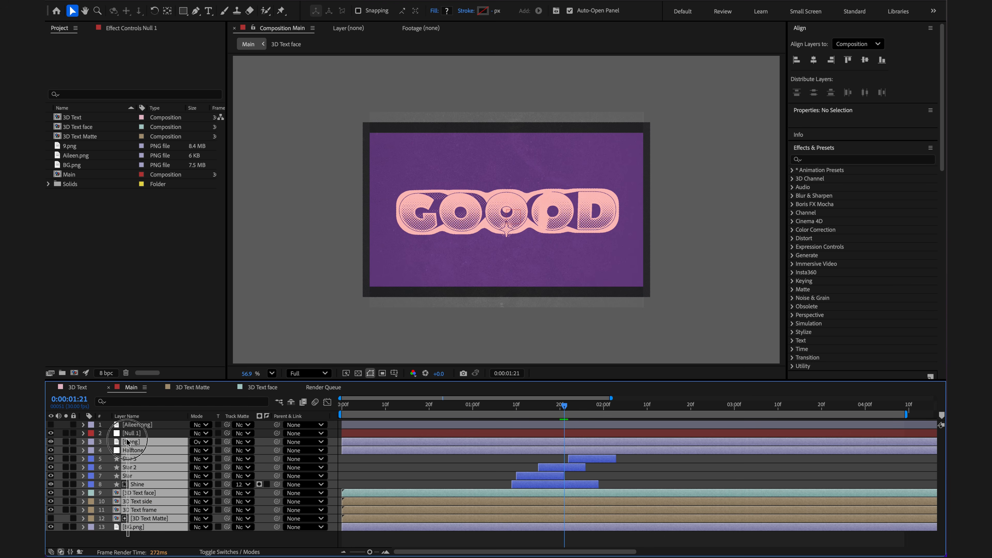
drag(275, 442, 151, 430)
- Scale the null object to 200% to enlarge its child layers, and delete the null
key(s)
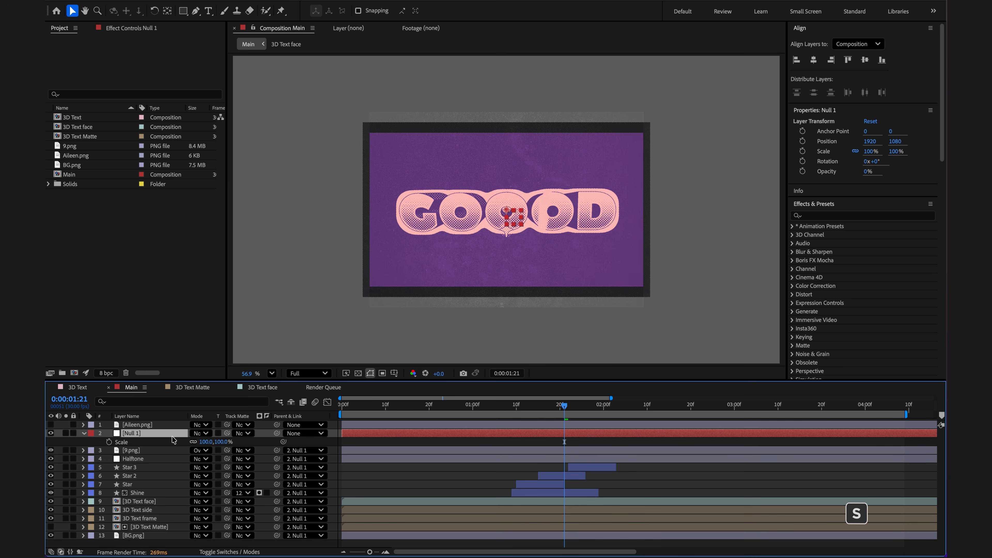
click(211, 441)
text(20)
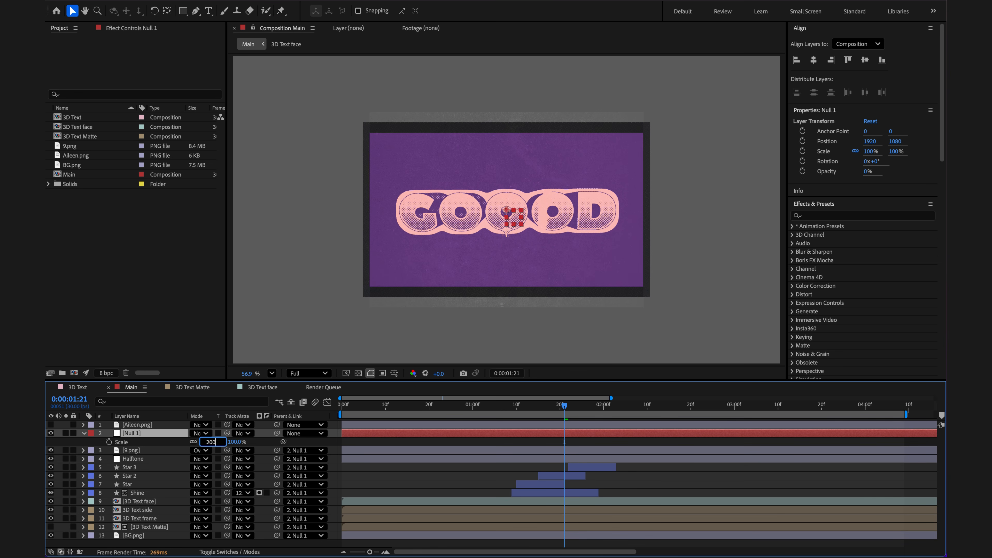
text(0)
key(Return)
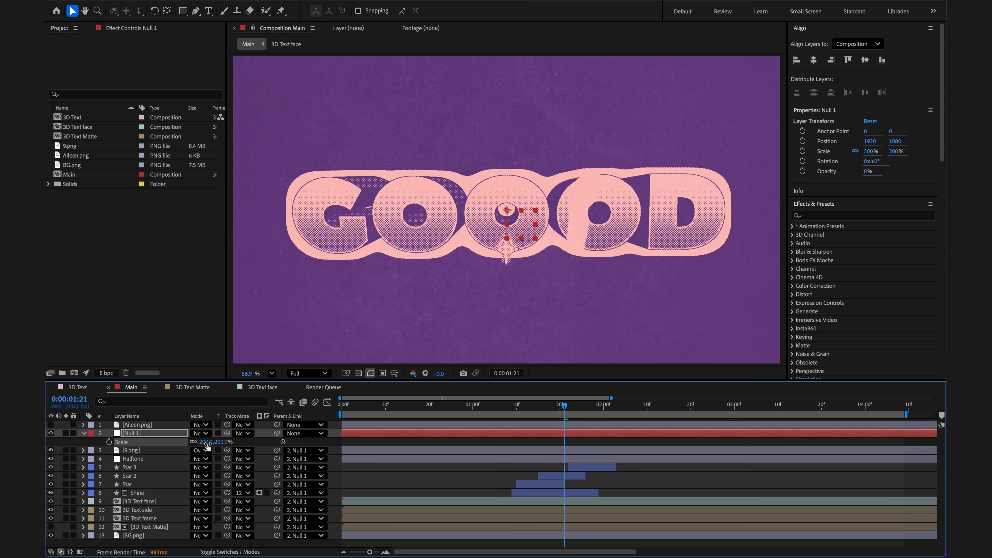
click(149, 434)
key(Delete)
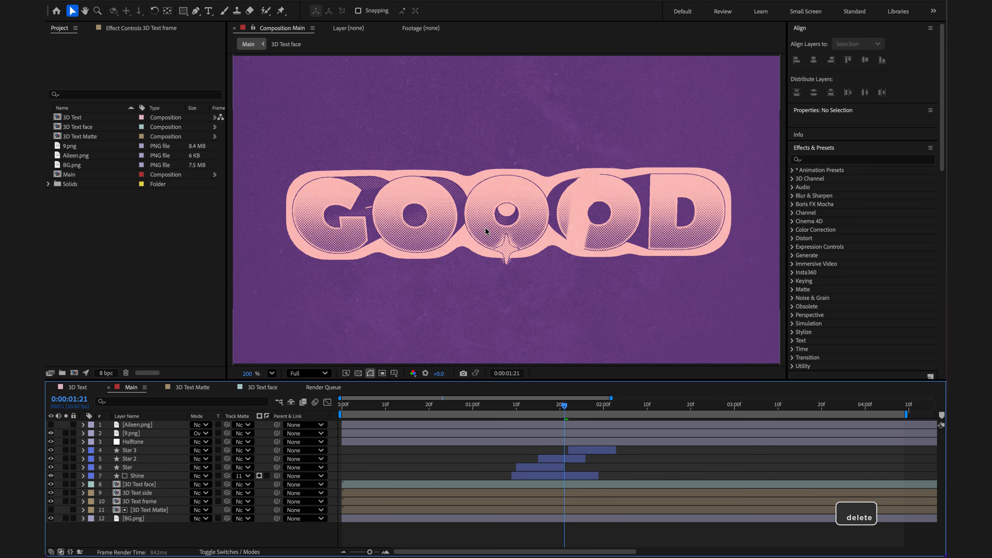
- Set the Halftone layer's CC Ball Action to Grid Spacing 9 and Ball Size 55
scroll(501, 216, up, 3)
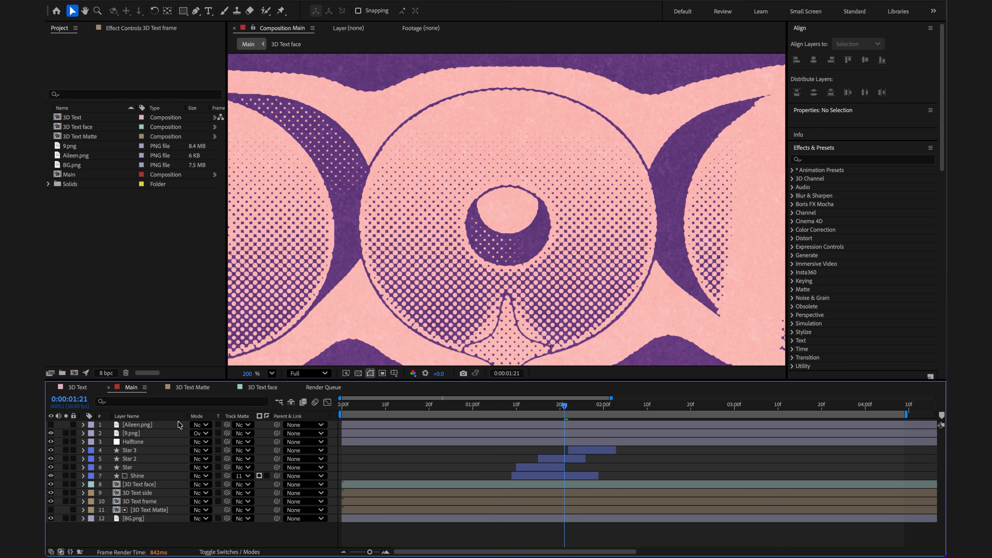
click(145, 444)
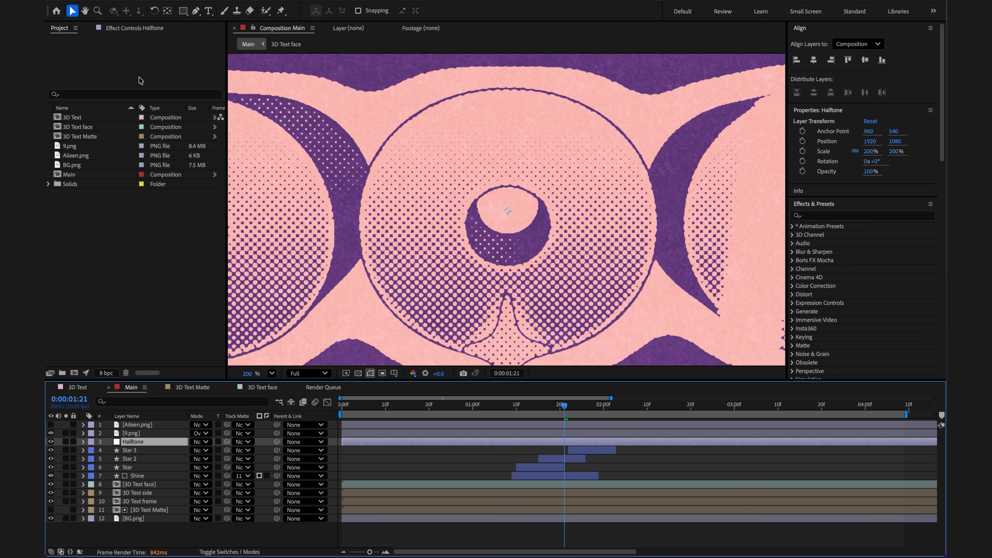
click(134, 29)
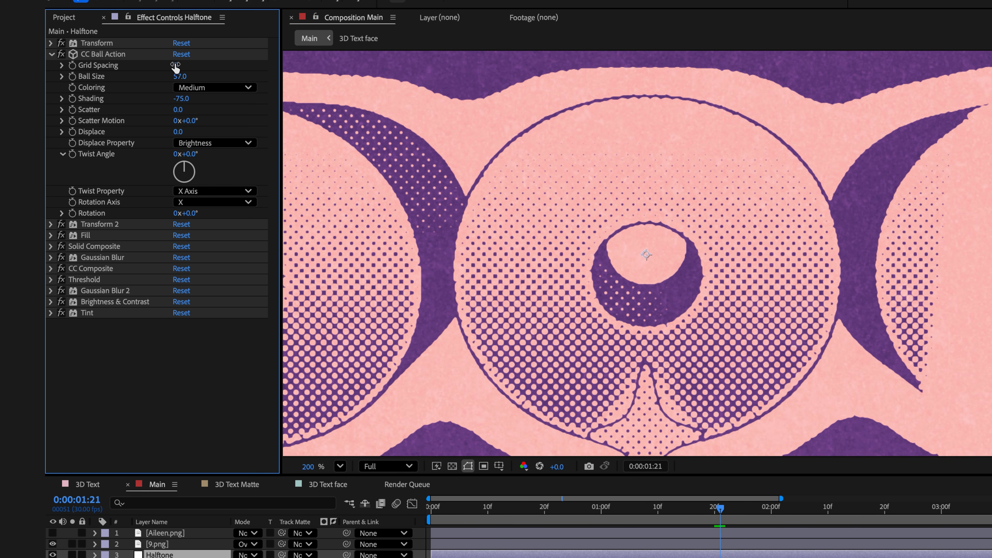
click(176, 66)
text(9)
key(Return)
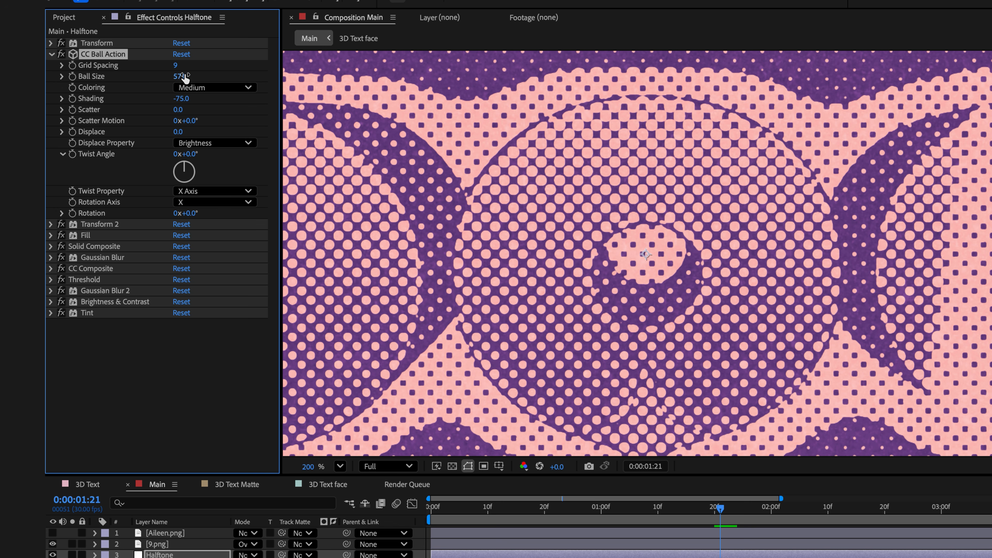
click(182, 76)
text(55)
key(Return)
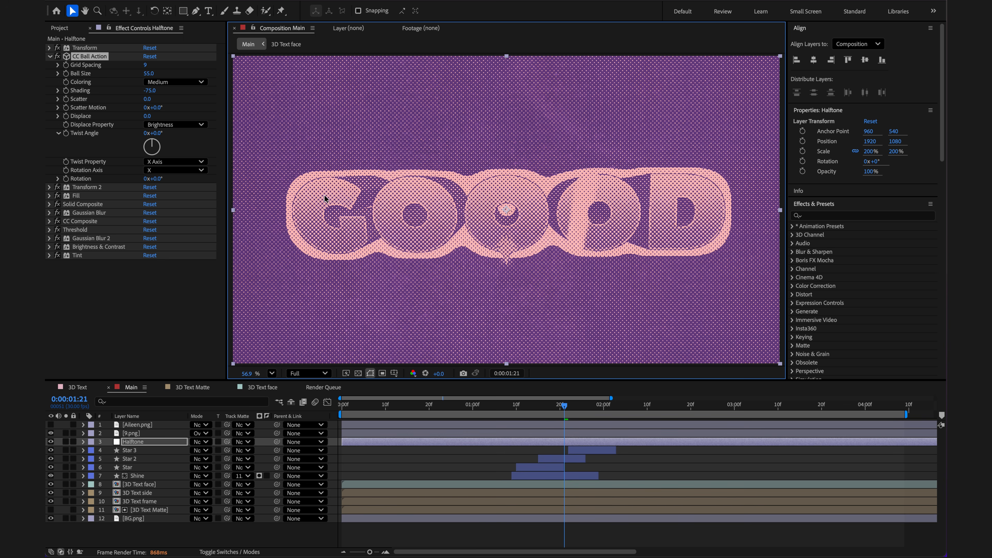
- Set the Blurriness of the Halftone layer's first Gaussian Blur to 15
click(49, 213)
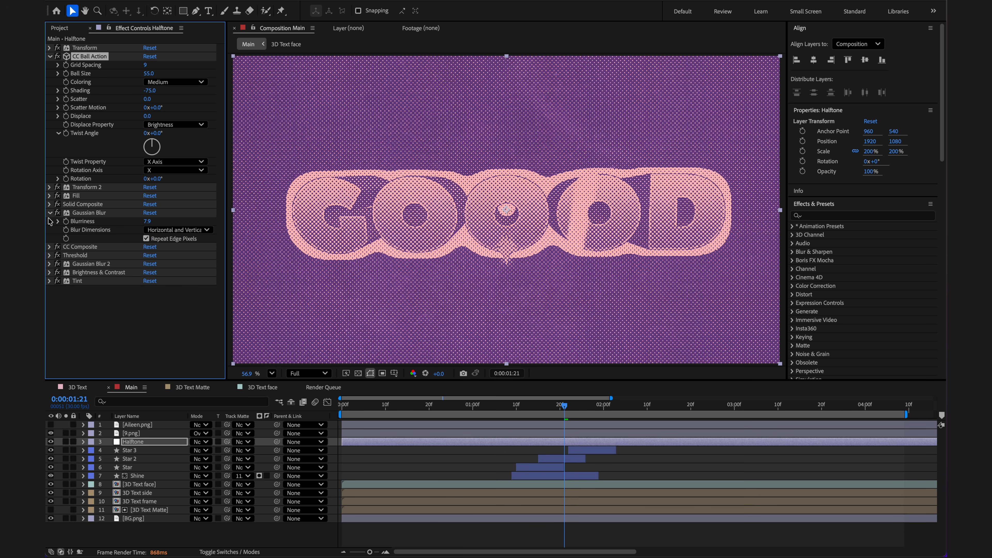
click(148, 222)
text(15)
key(Return)
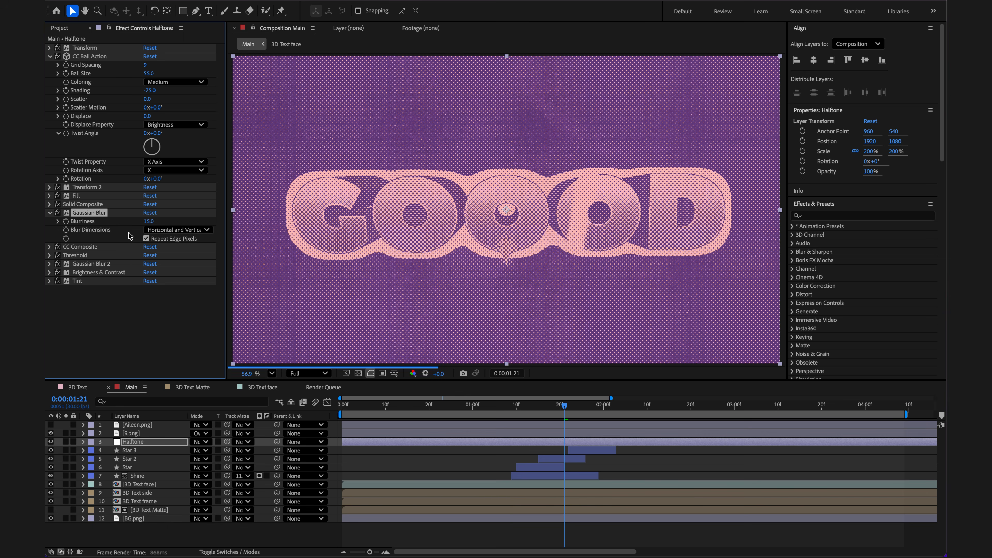
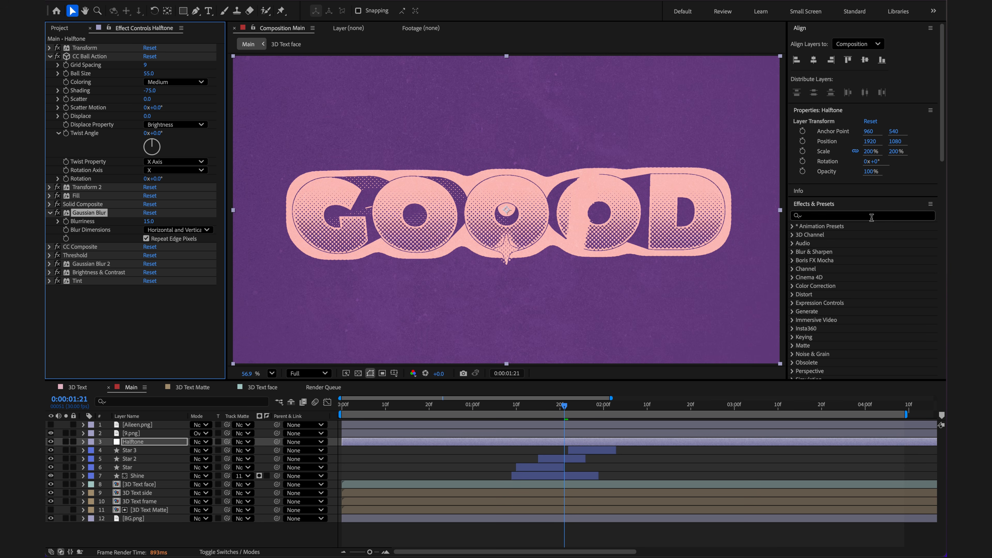
- Add a Grid effect between CC Ball Action and Transform 2 on the Halftone layer, and disable CC Ball Action
click(863, 216)
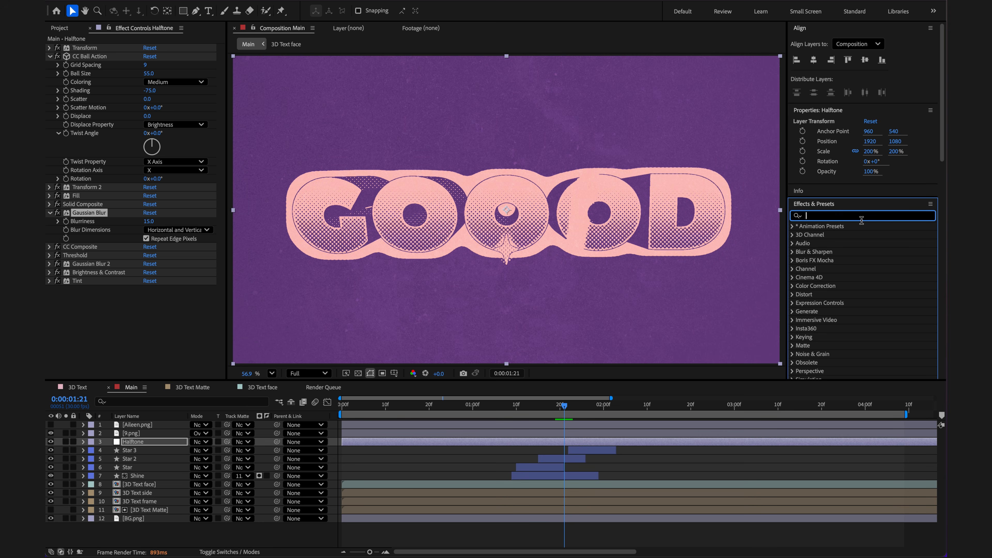
text(grid)
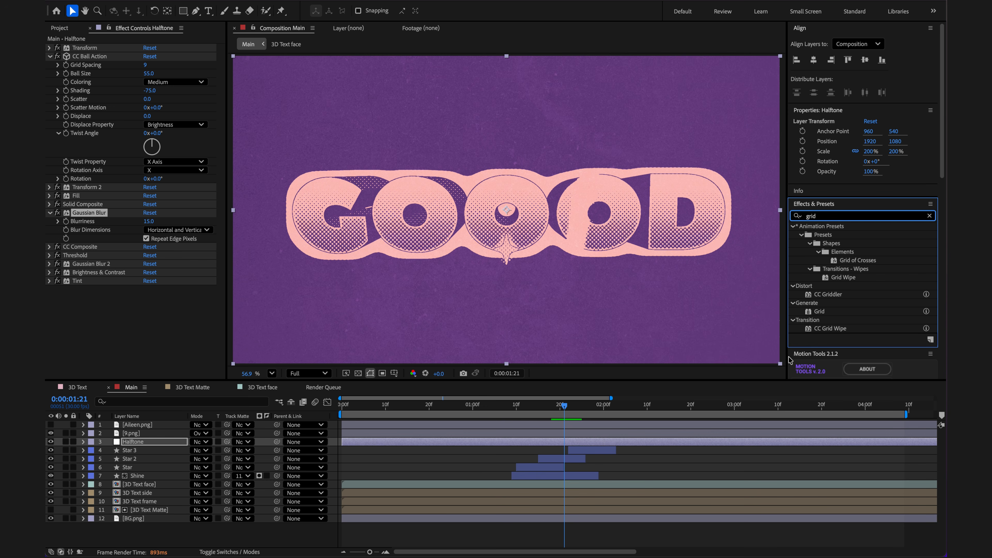
drag(825, 314, 104, 154)
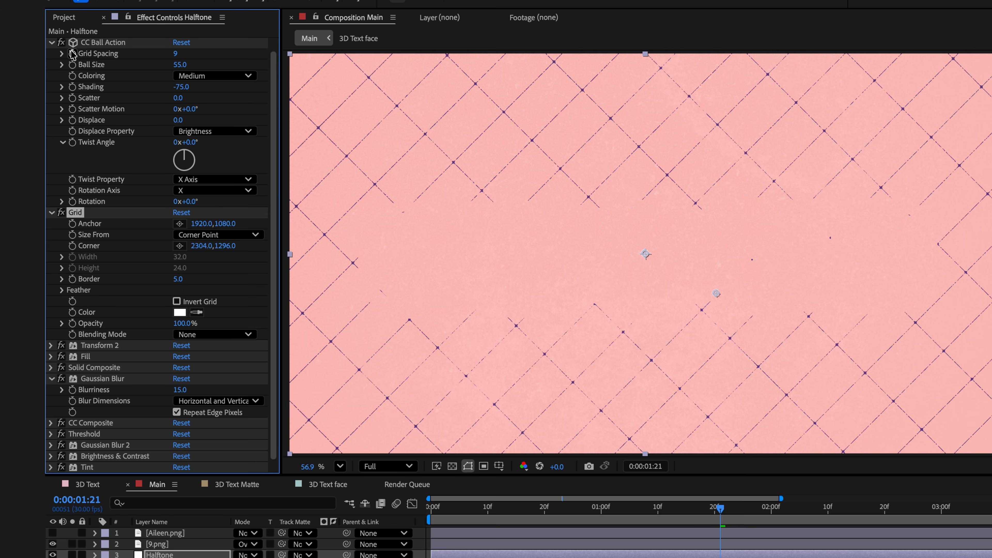
click(51, 42)
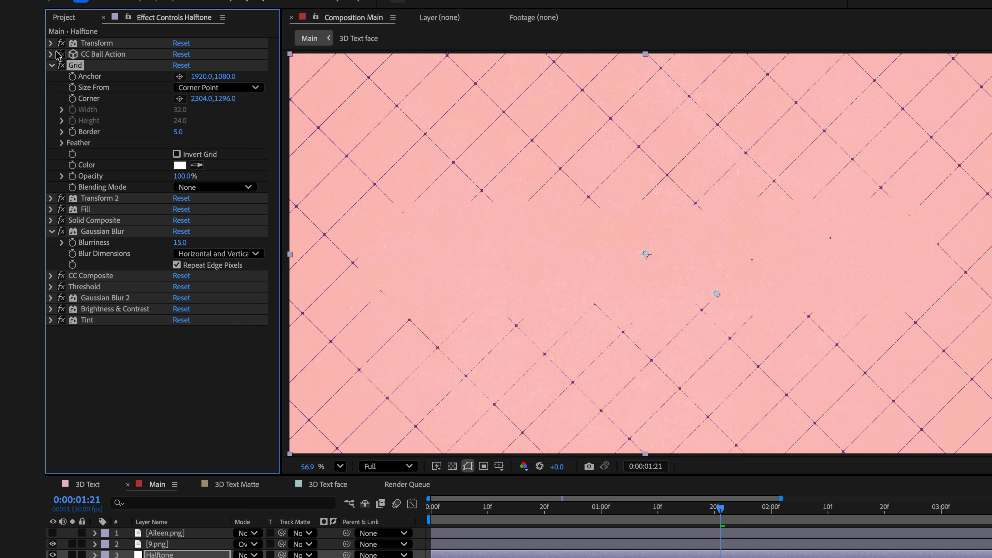
click(61, 54)
click(97, 44)
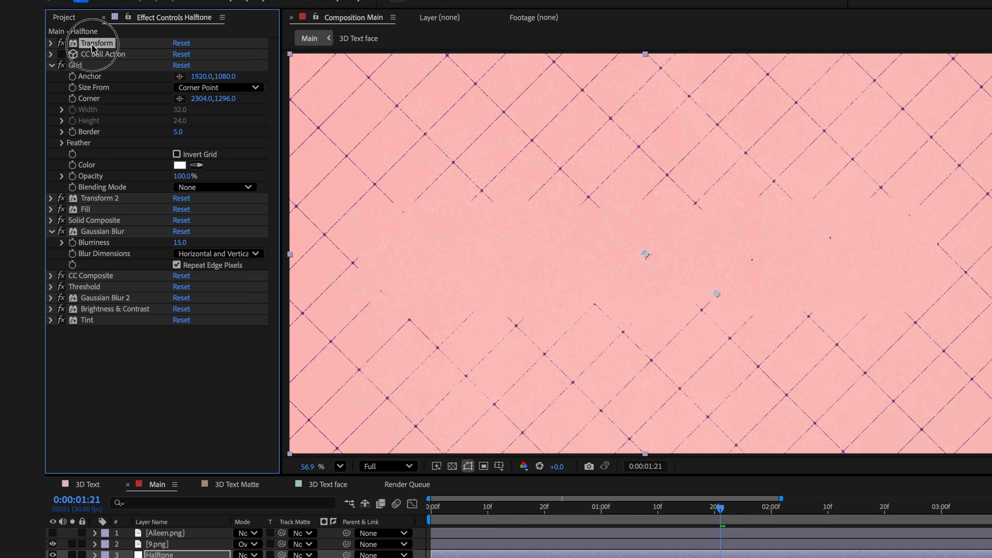
click(100, 199)
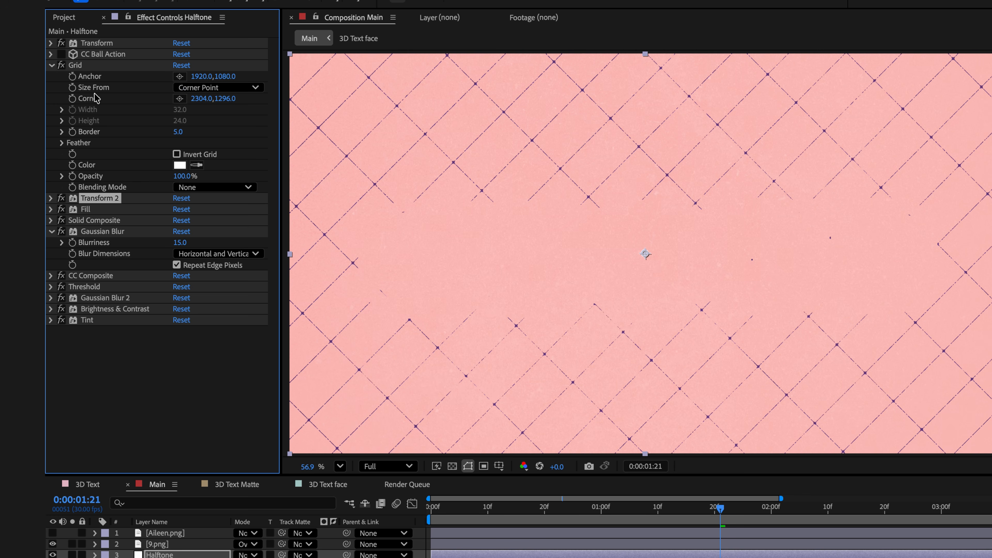
- Size the Grid effect by Width Slider with a width of 17 and a border of 15
click(195, 88)
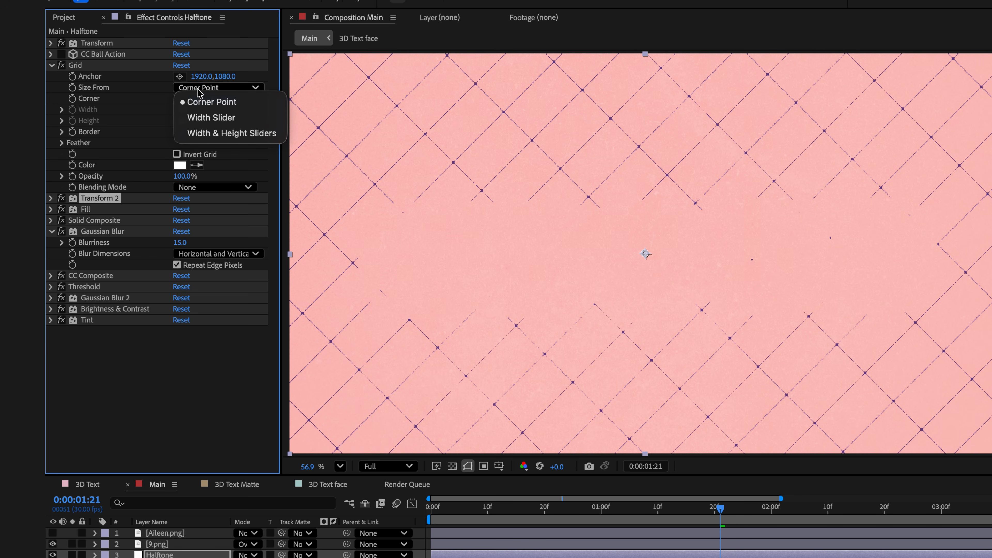
click(239, 117)
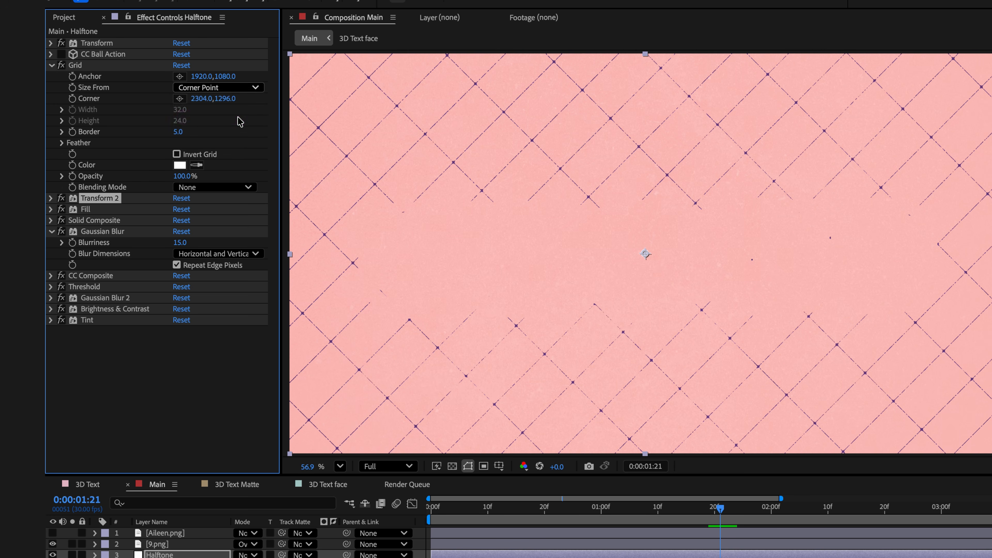
click(180, 111)
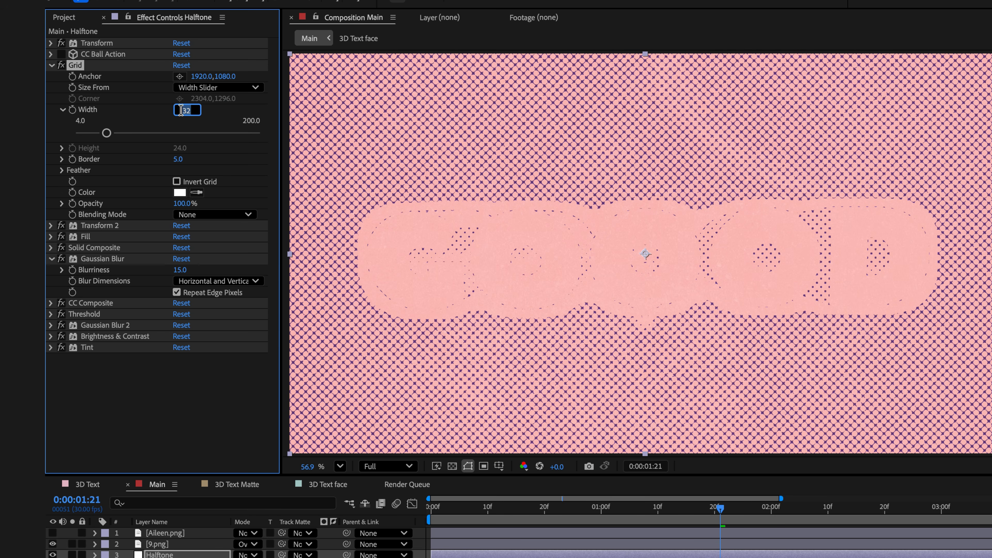
text(17)
key(Return)
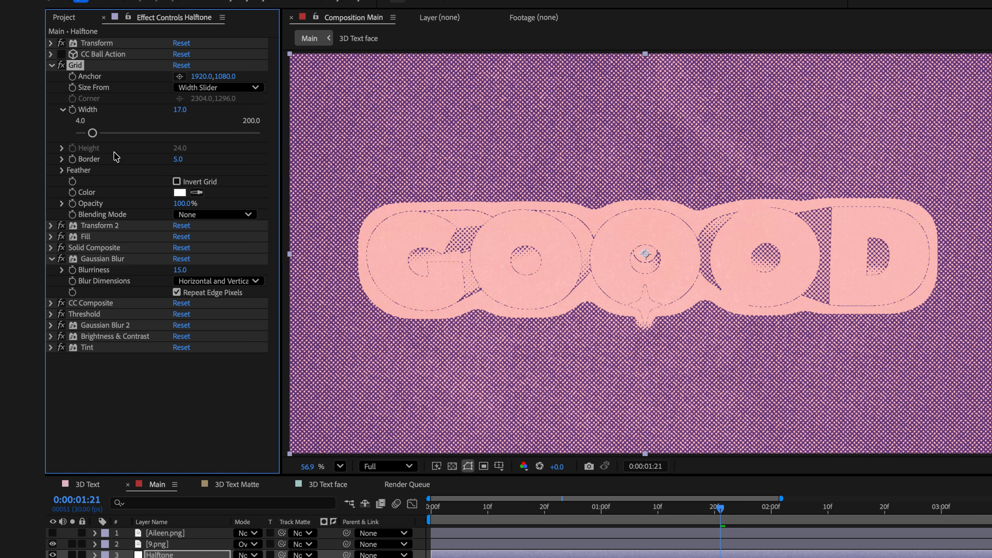
click(177, 159)
text(15)
key(Return)
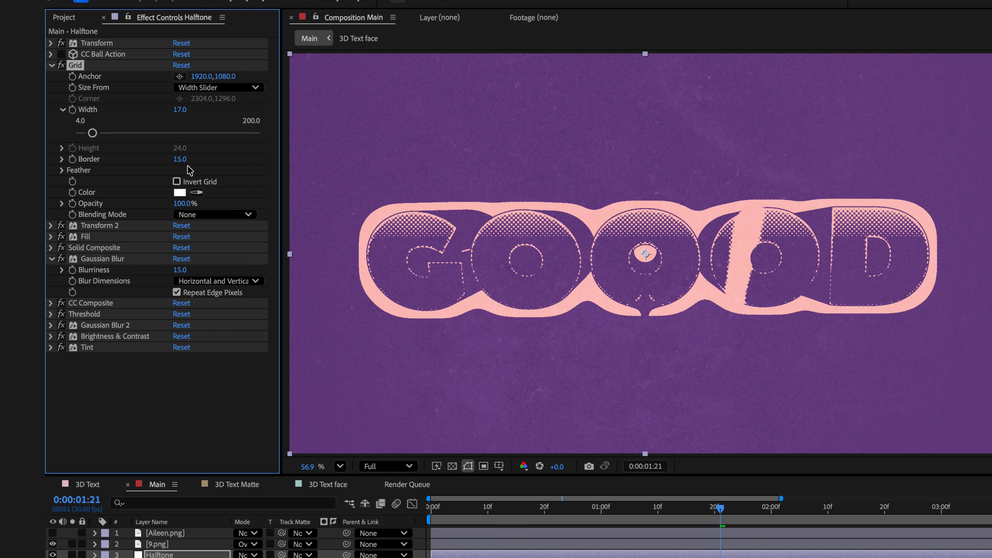
- Set the Grid's feather width to 45 and reduce the first Gaussian Blur's Blurriness to 10.4
click(62, 170)
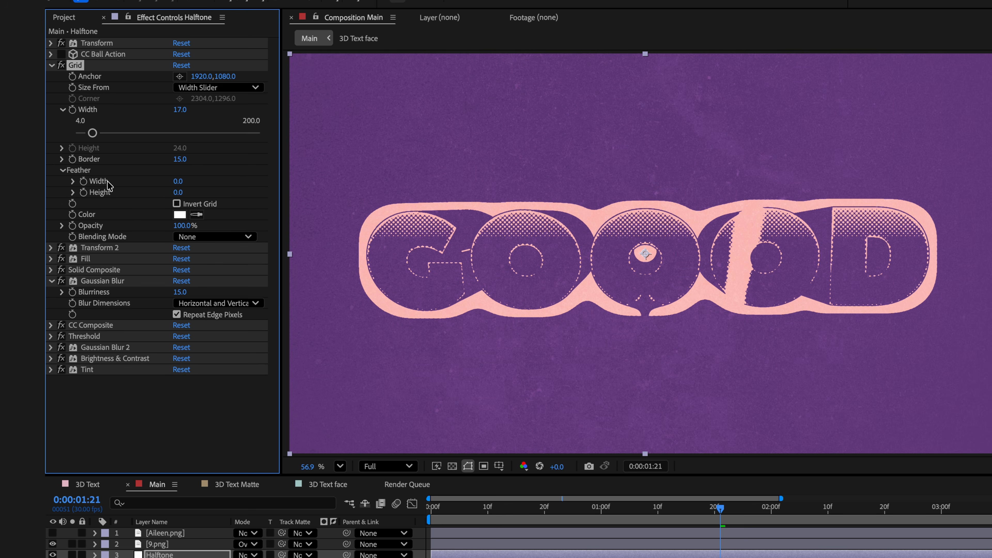
drag(178, 182, 461, 175)
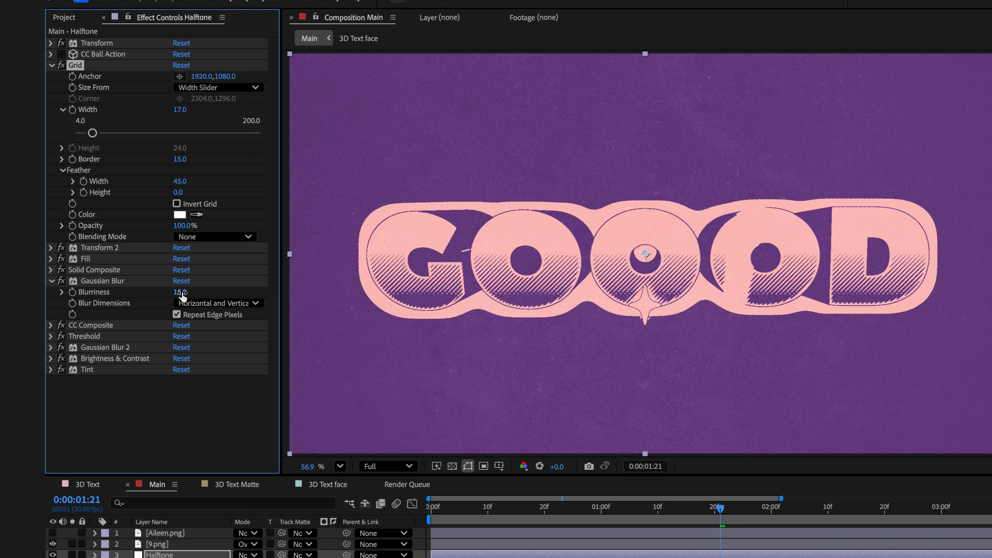
drag(182, 296, 139, 291)
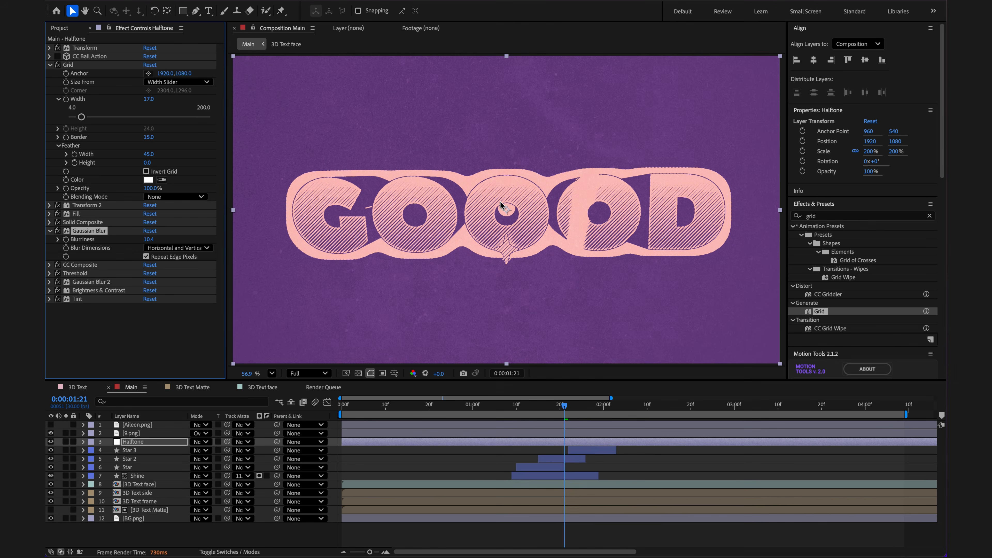
- Set the Inner Glow layer style of the 3D Text face layer to white (FFFFFF) with a size of 45
scroll(493, 201, up, 2)
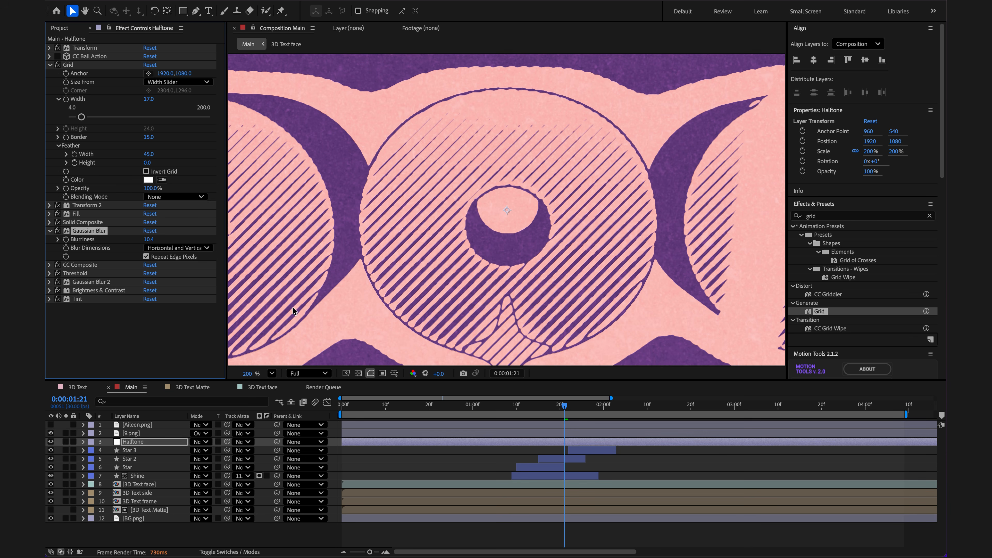
click(82, 485)
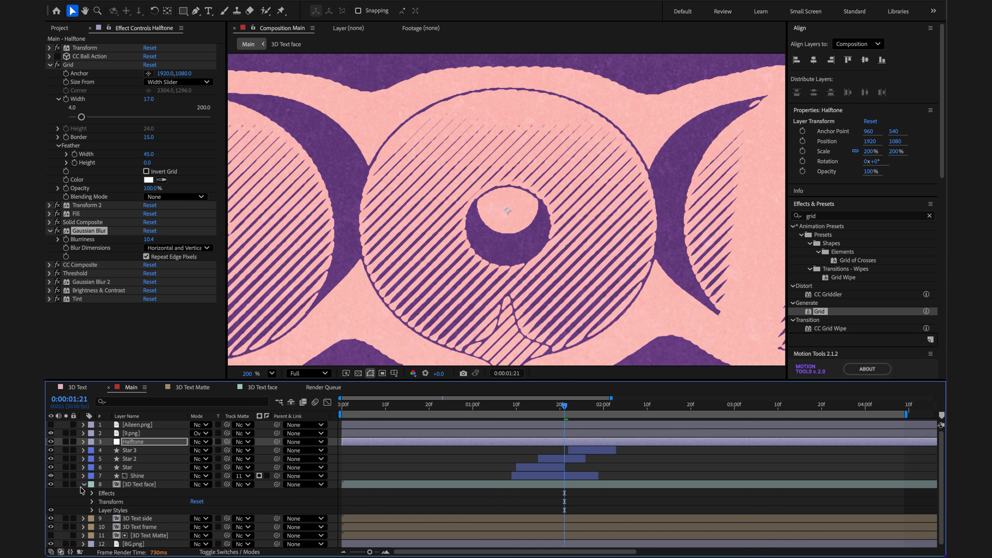
click(91, 510)
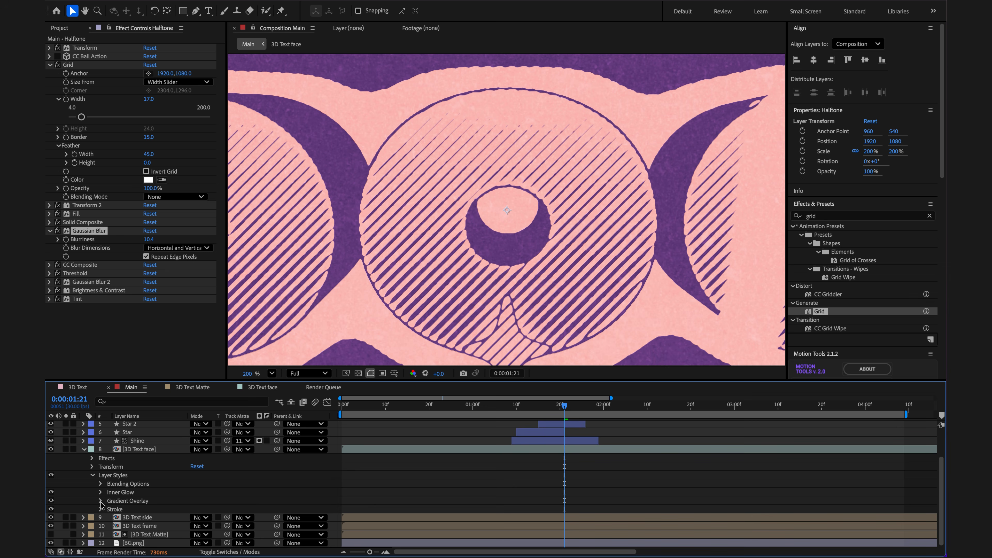
click(100, 493)
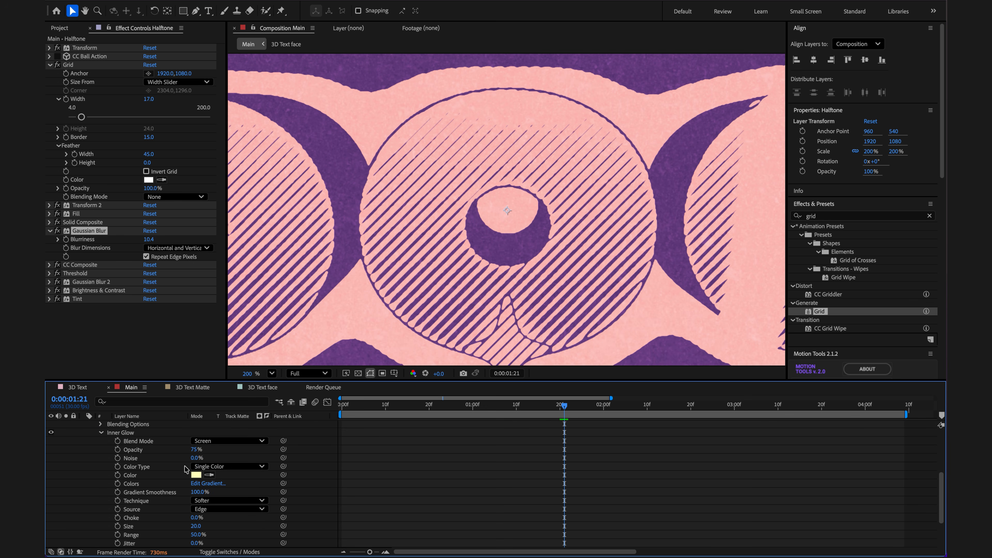
click(196, 475)
drag(410, 325, 382, 345)
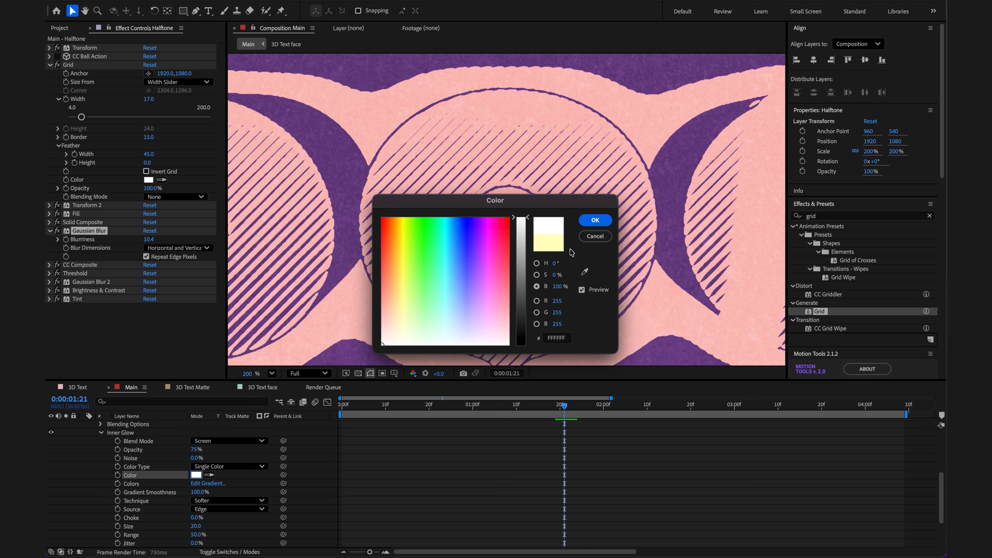
click(594, 221)
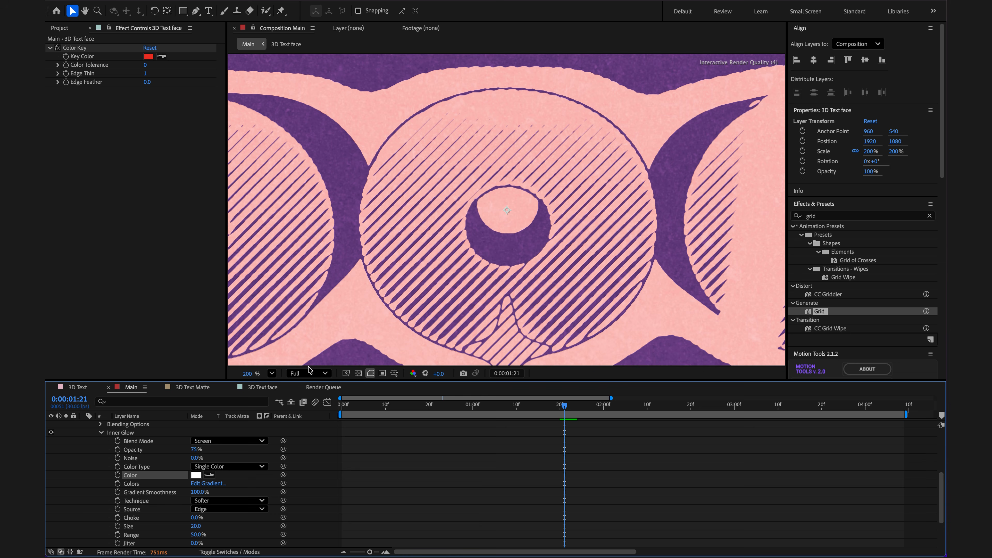
click(195, 527)
key(Return)
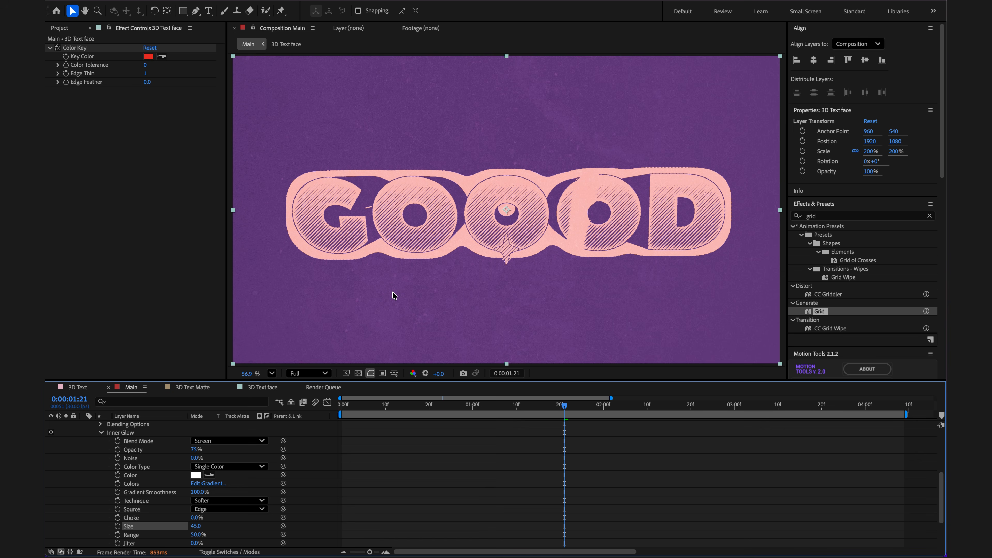
- At 0:00:02:03, change the Fill color of the 3D Text side layer to gray 868686, and return to 0:00:01:21
drag(562, 406, 617, 406)
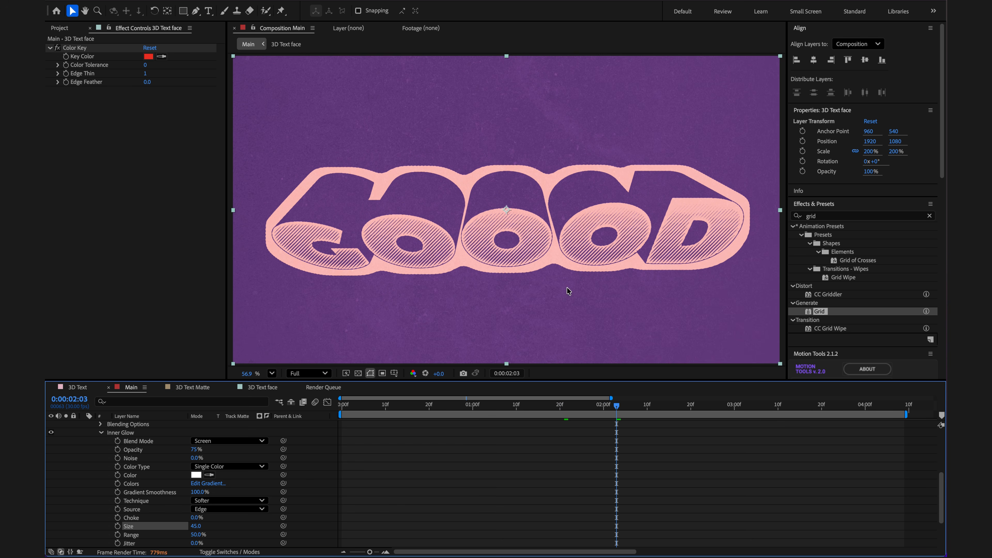
scroll(87, 463, up, 5)
click(84, 465)
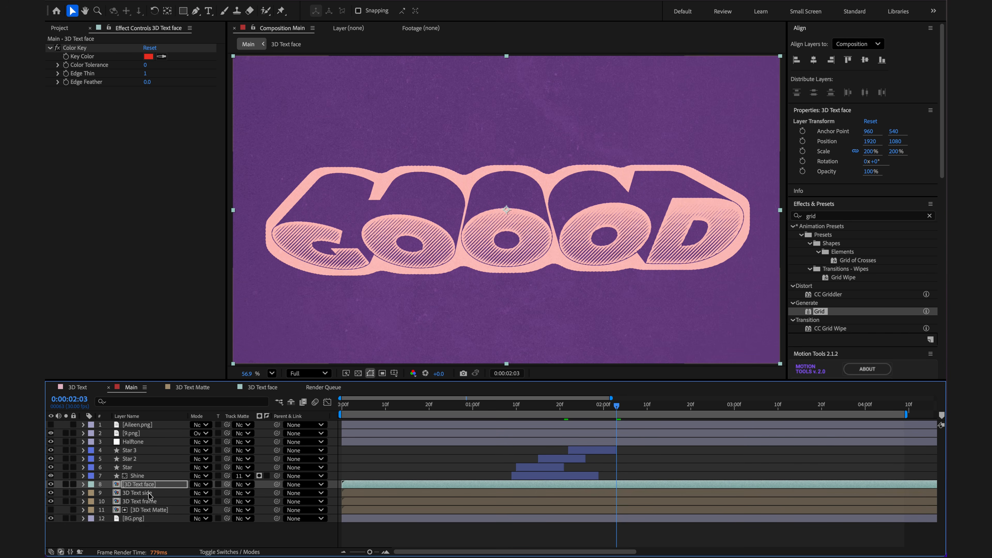
click(146, 493)
click(148, 74)
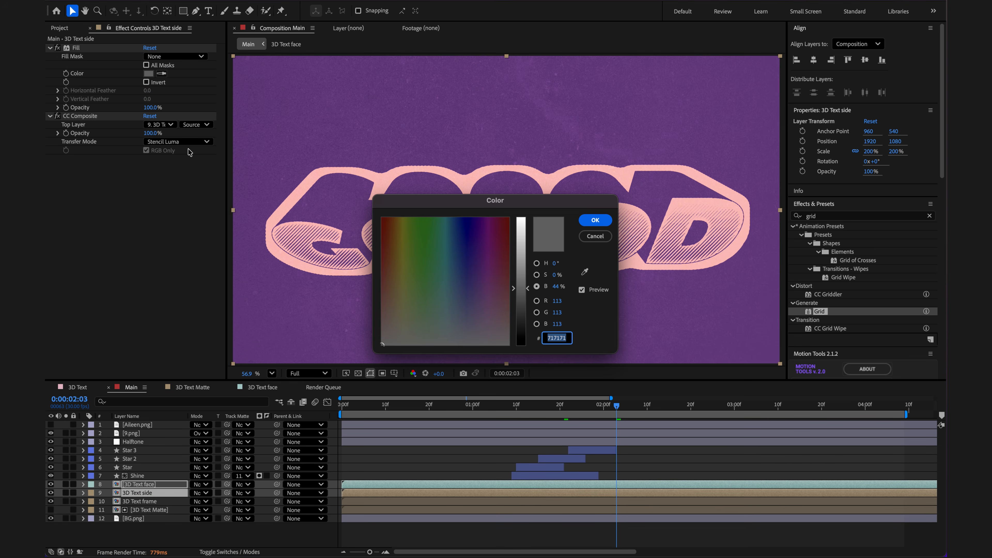
drag(488, 209, 457, 307)
drag(494, 391, 494, 377)
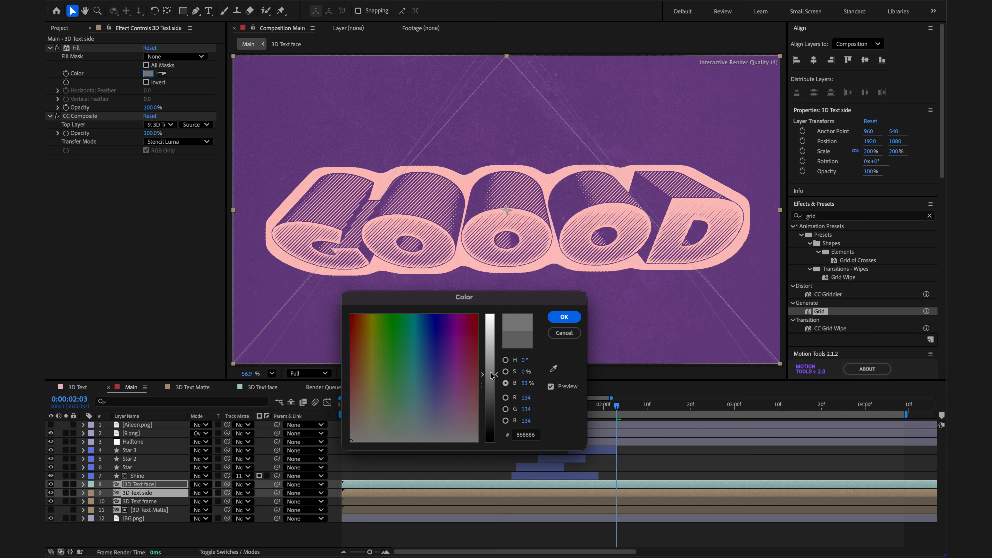
click(563, 318)
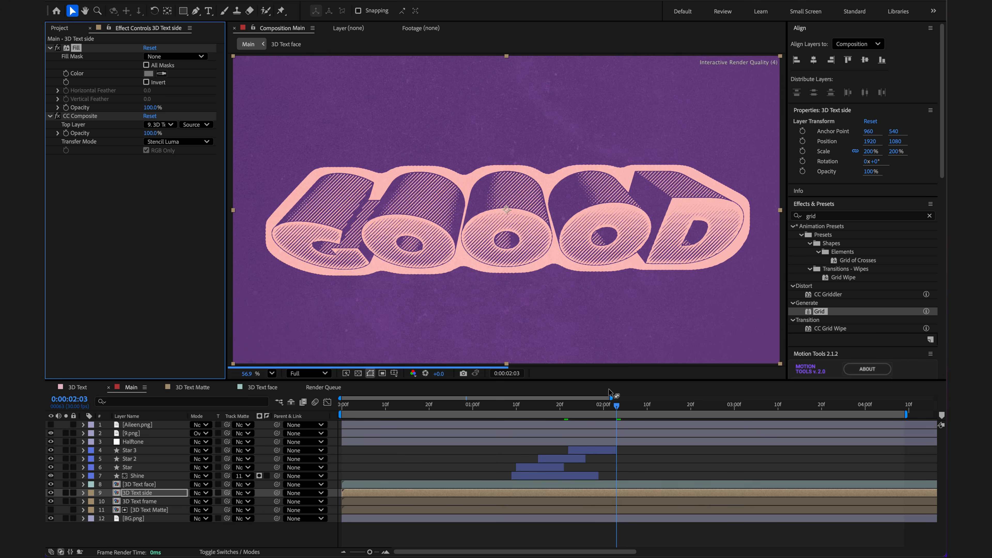
drag(617, 406, 565, 408)
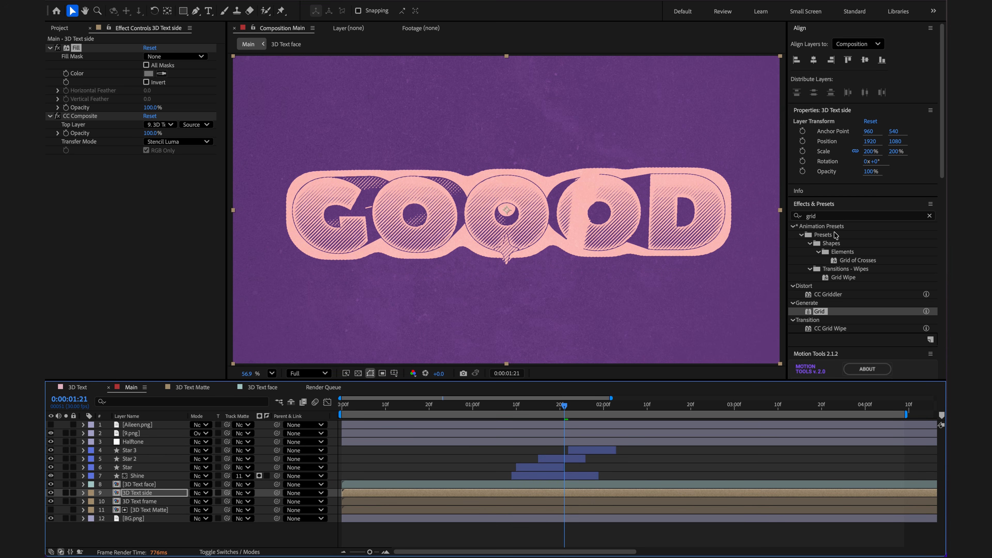
- Add a Turbulent Displace effect between Grid and Transform 2 on the Halftone layer
click(157, 442)
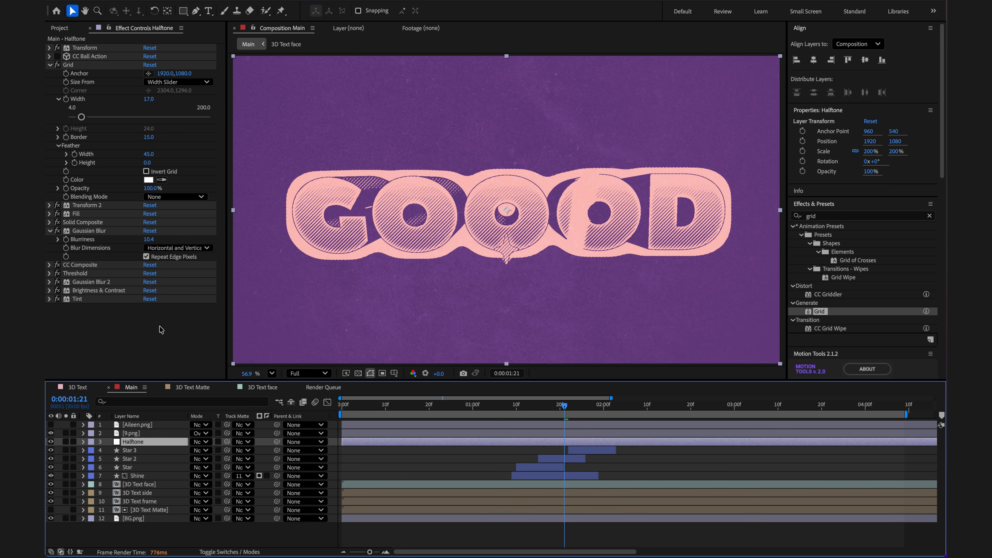
click(820, 216)
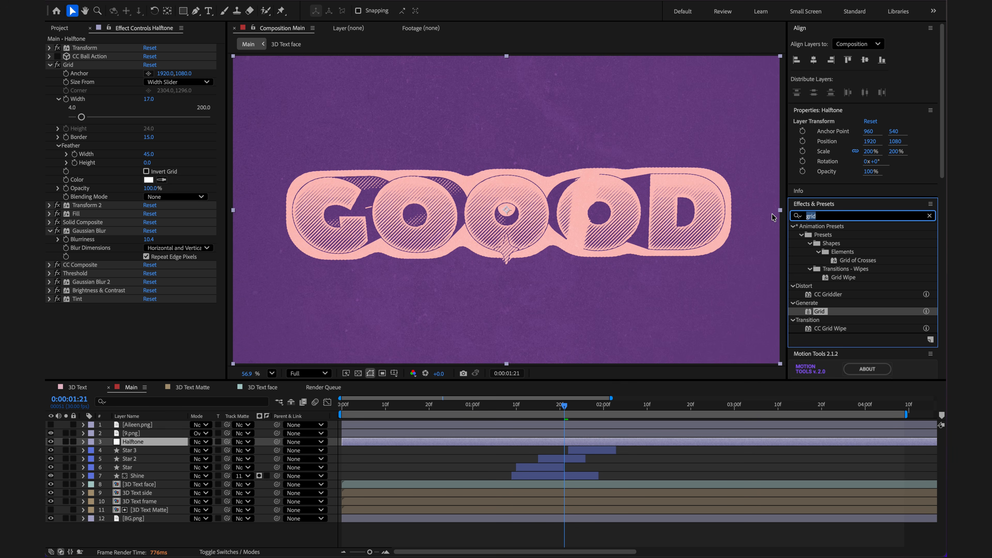
text(turb)
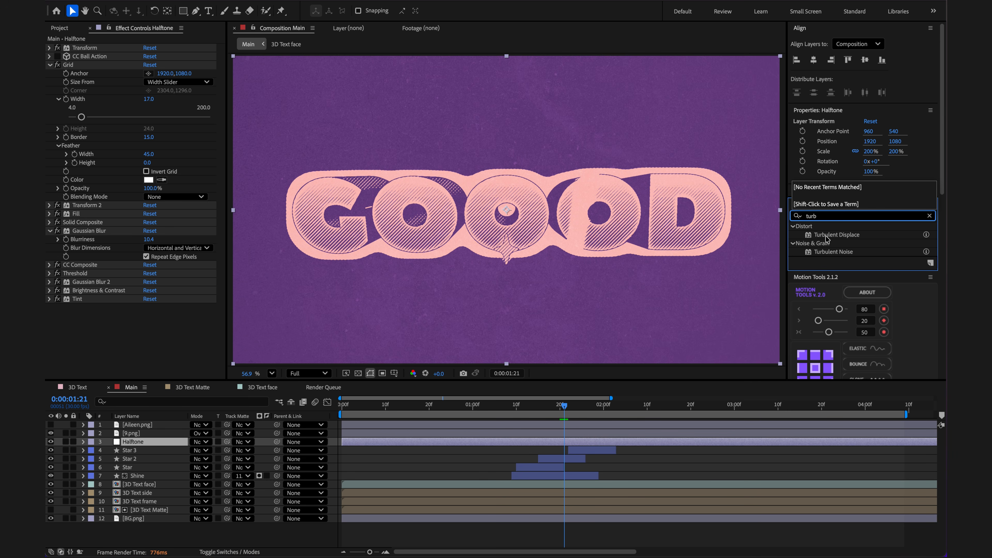
drag(826, 239, 113, 199)
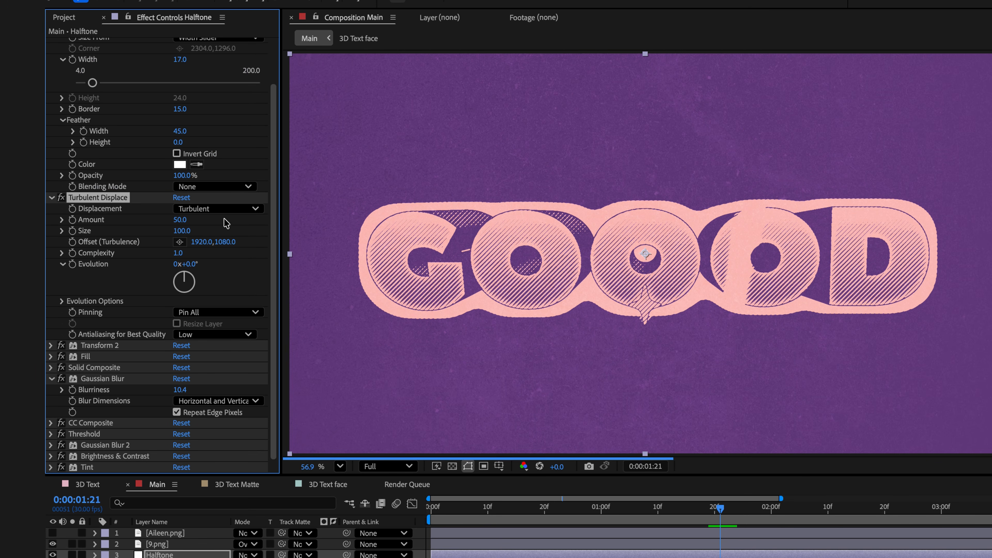
- Set Turbulent Displace's displacement type to Twist and its size to 227
click(213, 208)
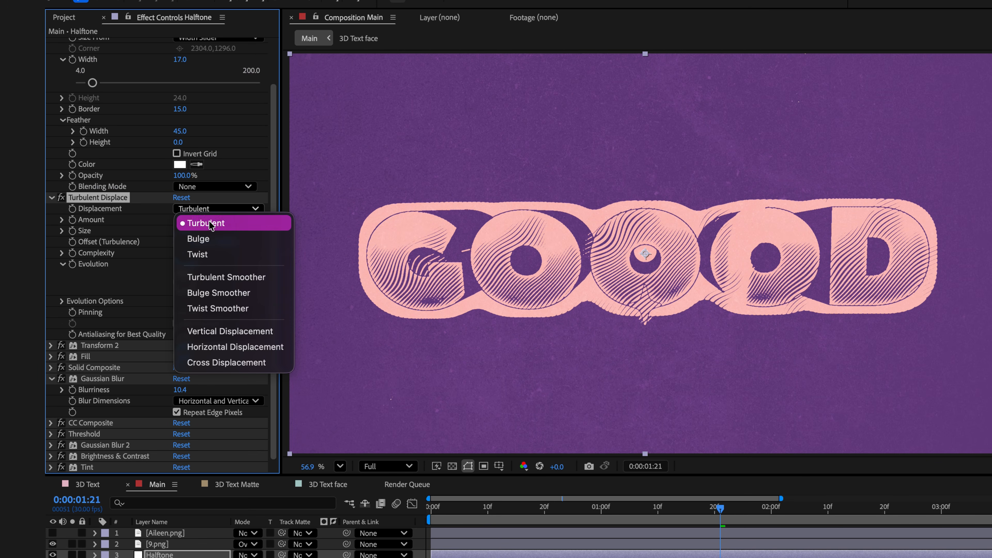
click(197, 255)
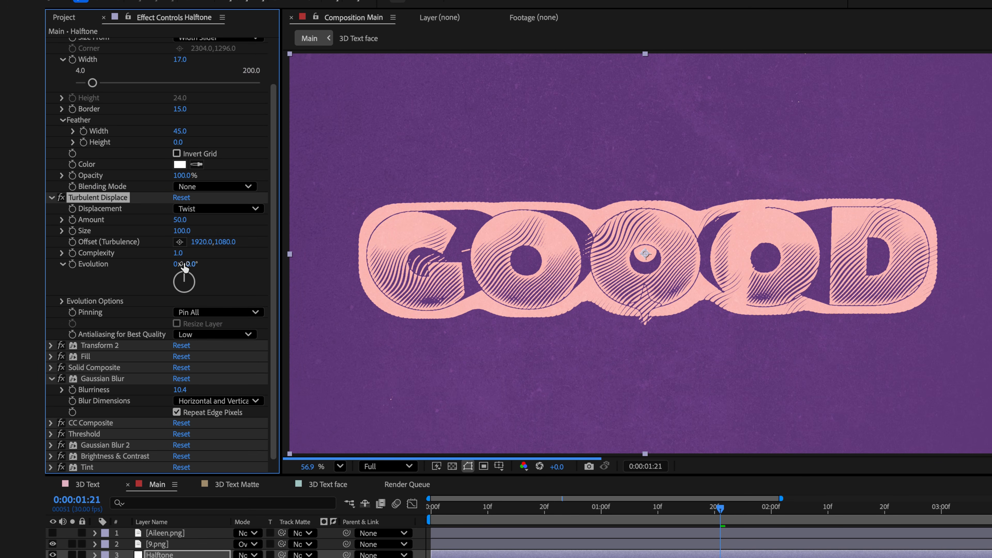
drag(192, 234, 263, 235)
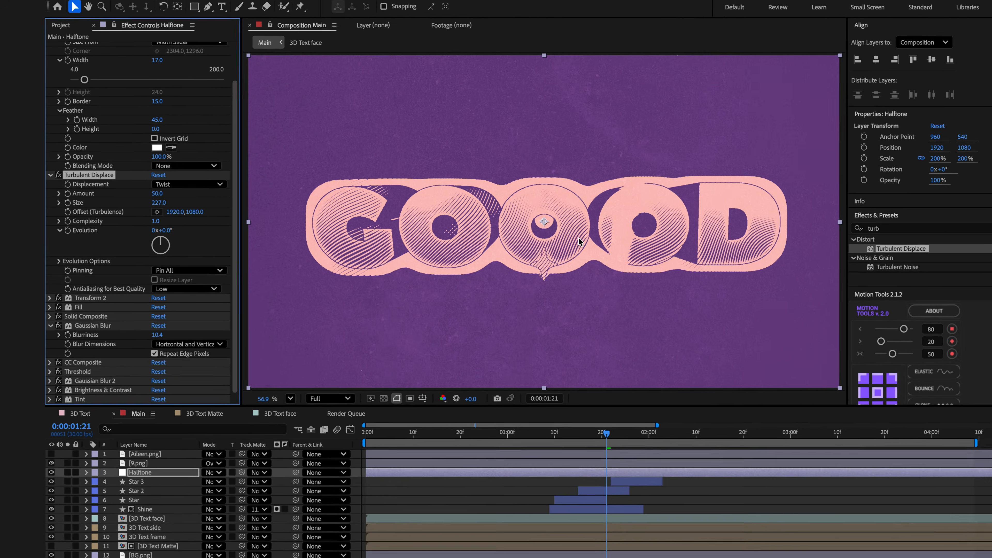
- Examine the warped line pattern across the letters at 200% in an enlarged preview, and delete the Turbulent Displace effect
key(grave)
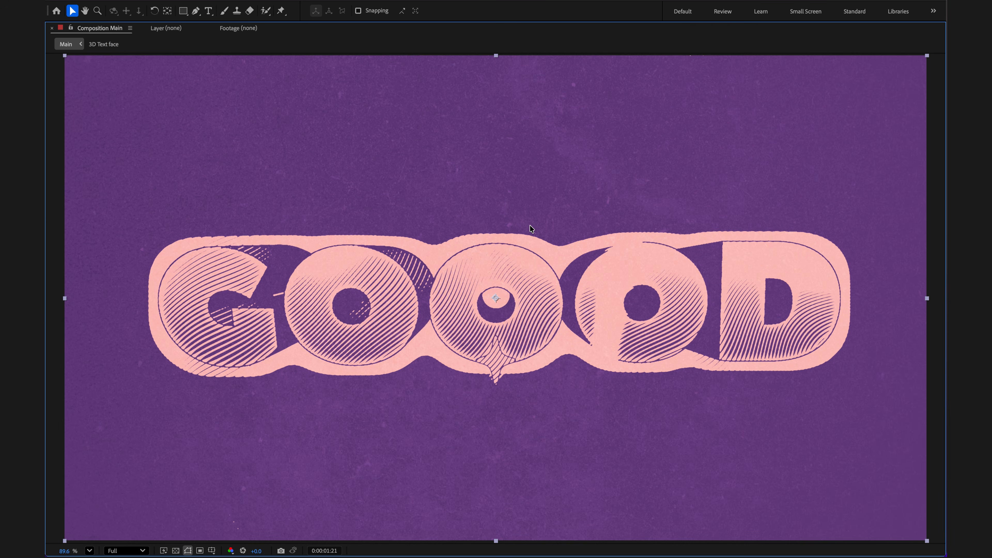
key(period)
key(period)
key(period)
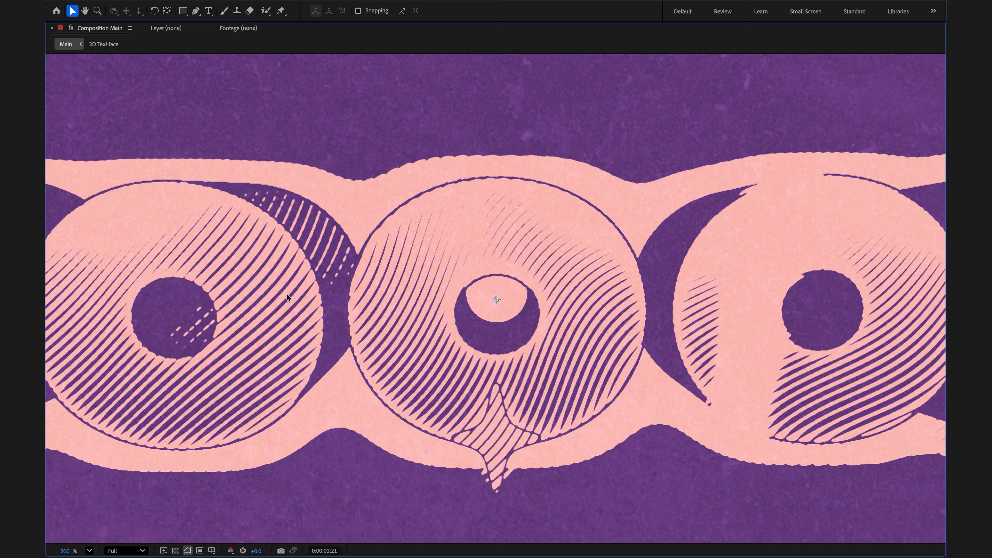
key(space)
mouse_move(226, 282)
mouse_down()
mouse_move(542, 295)
mouse_move(250, 283)
mouse_move(267, 282)
mouse_up()
drag(672, 300, 407, 295)
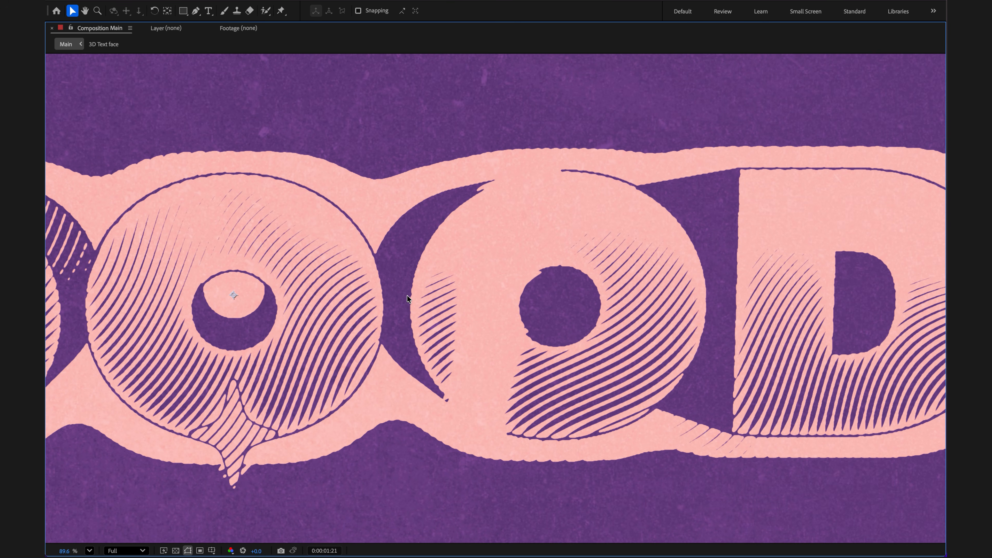
key(shift+slash)
key(grave)
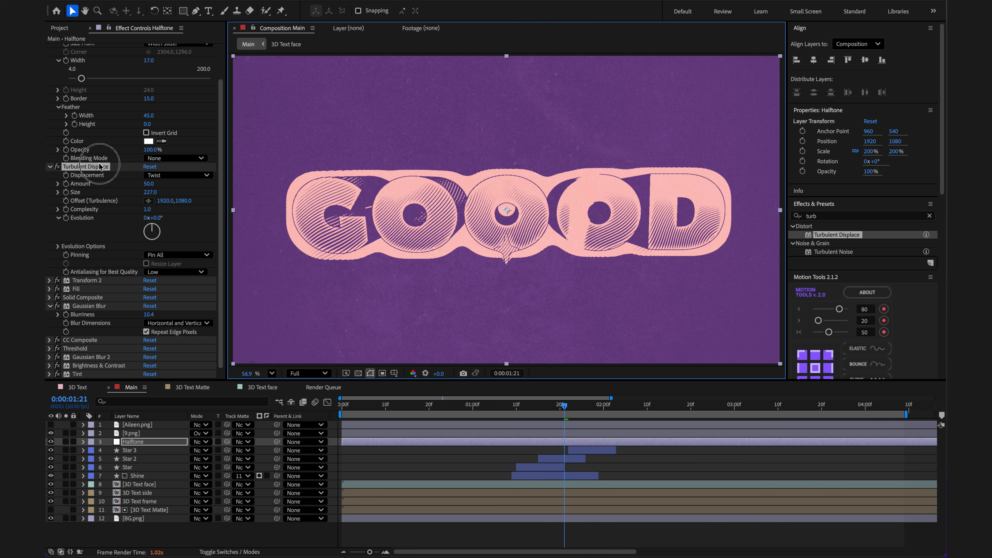
key(Delete)
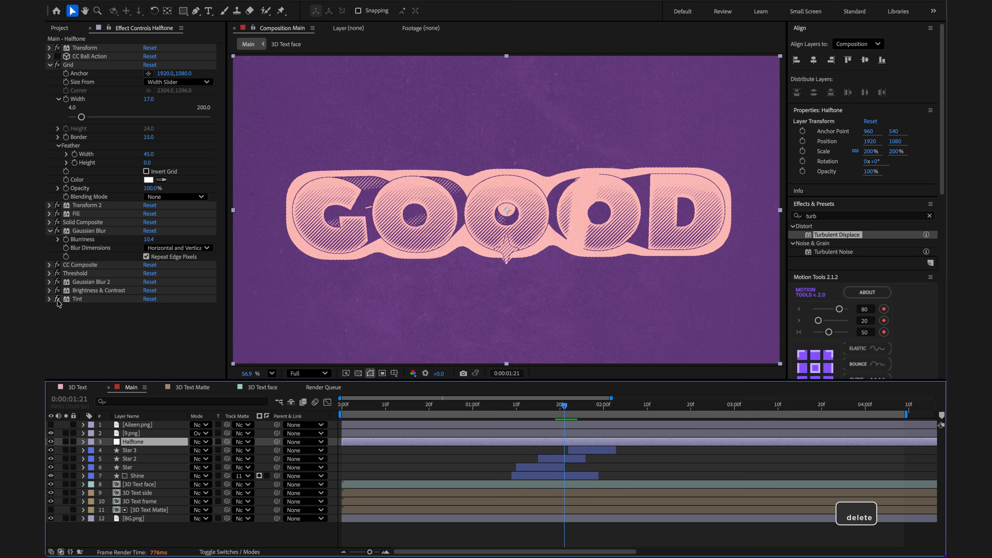
- Disable the Tint effect on the Halftone layer and set the layer's opacity to 25%
click(58, 298)
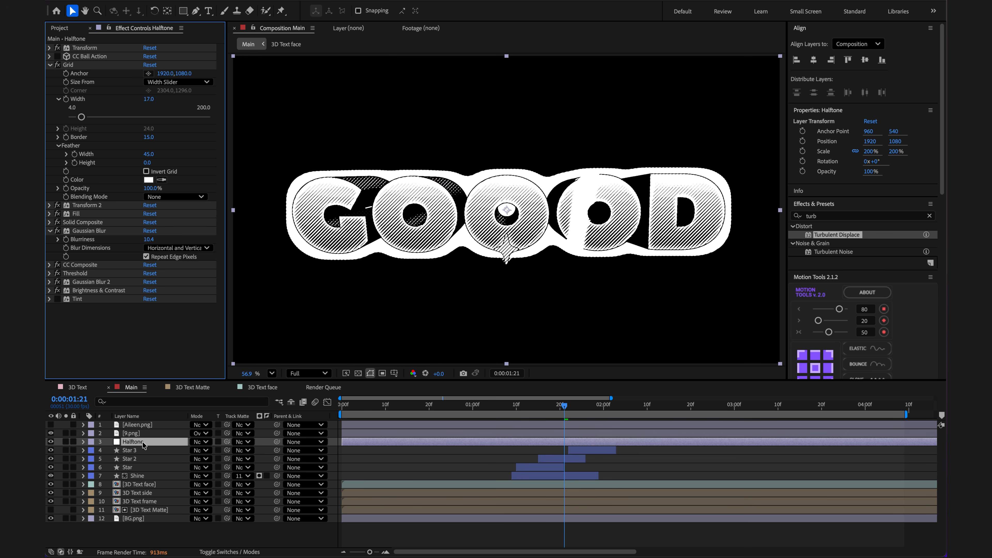
click(143, 443)
key(t)
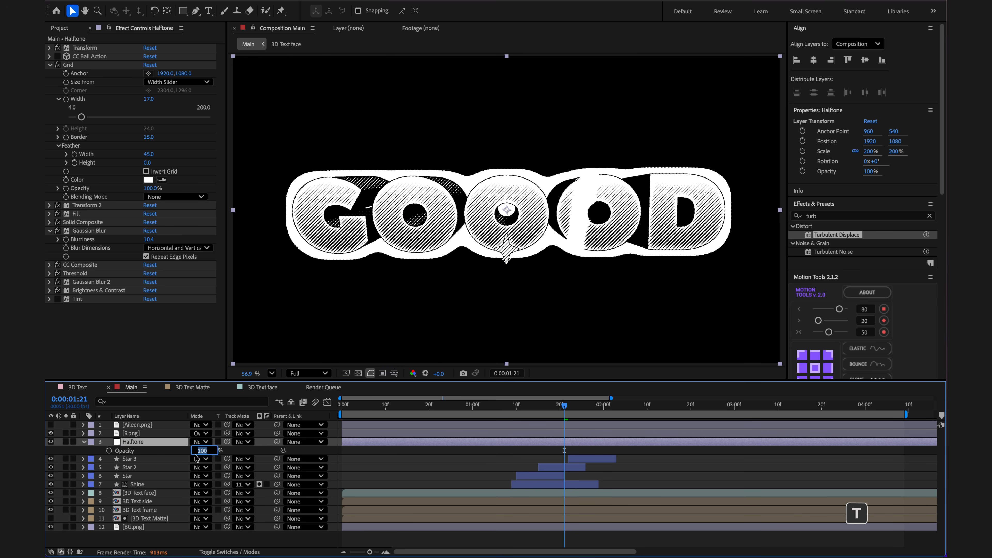
key(Return)
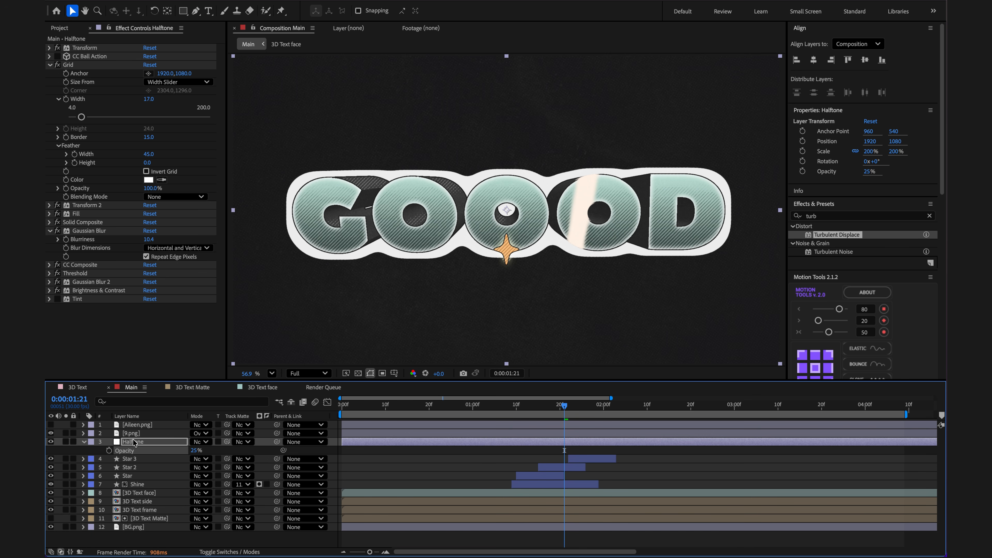
- Set the Halftone layer's blending mode to Color Burn
click(135, 443)
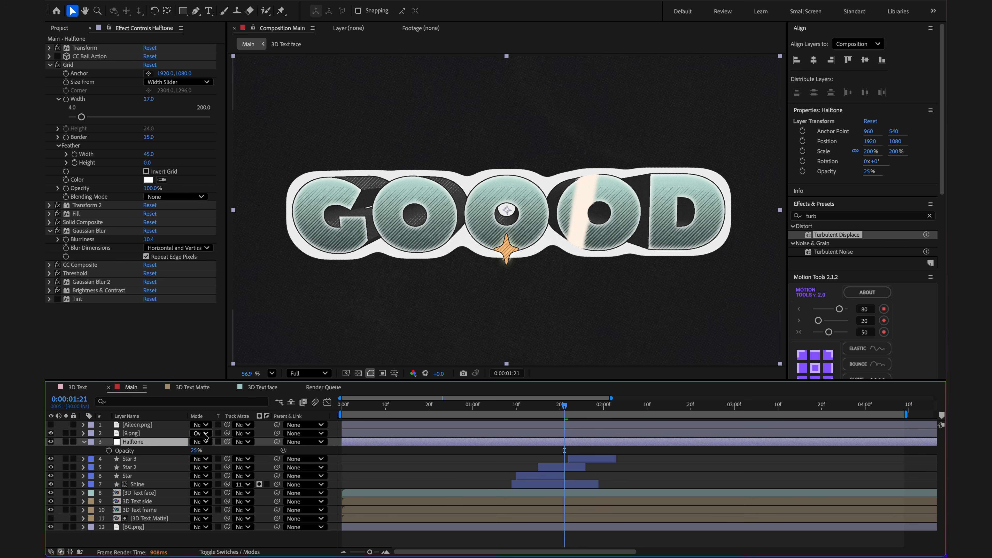
click(200, 443)
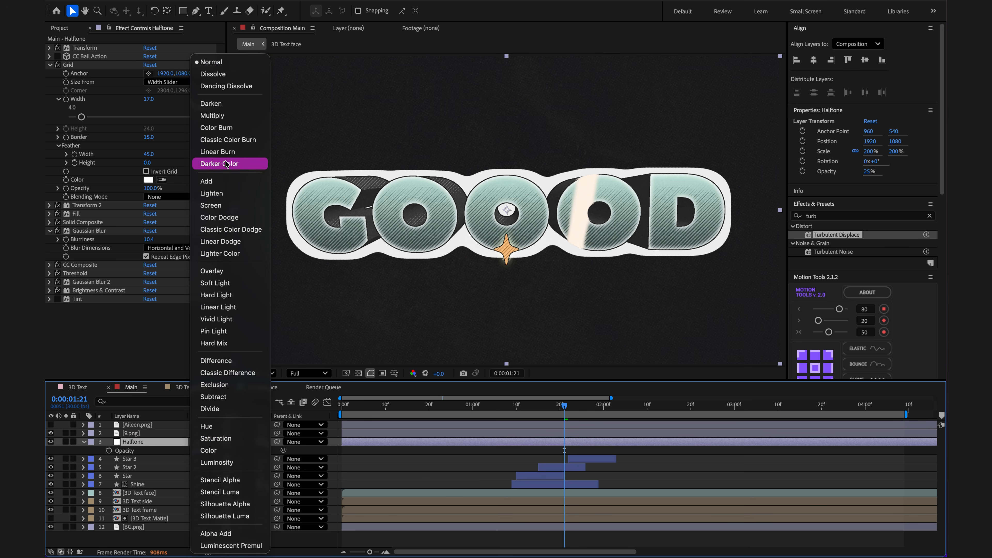
click(239, 127)
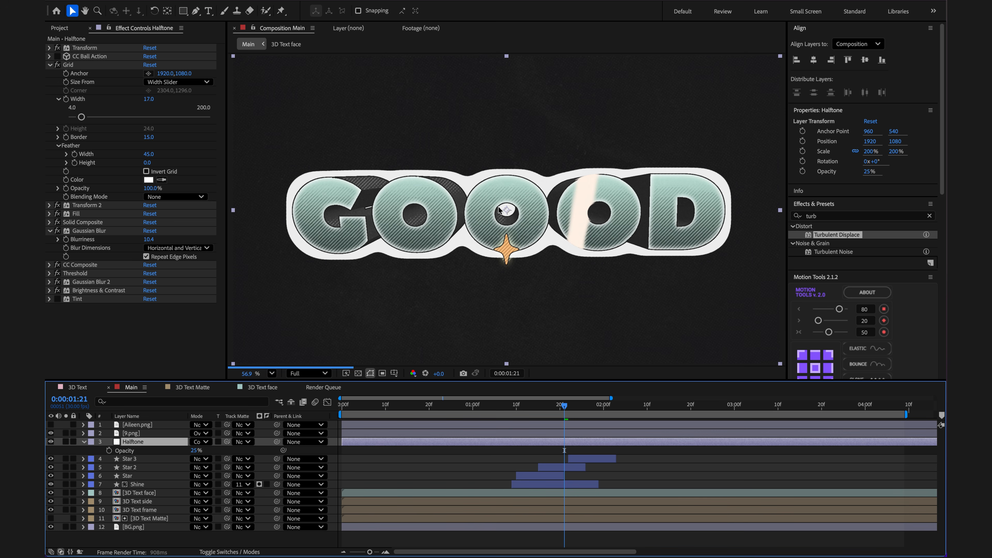
click(501, 199)
scroll(497, 199, up, 4)
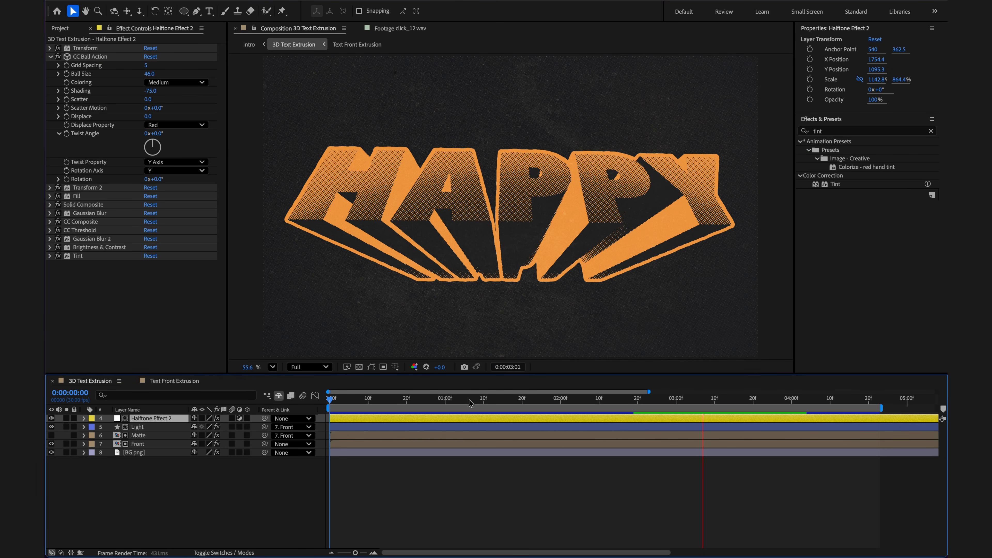
- In the 3D Text Extrusion composition, go to 0:00:02:06 and open the Front precomposition to view its lit 3D text
drag(470, 400, 584, 392)
double_click(152, 443)
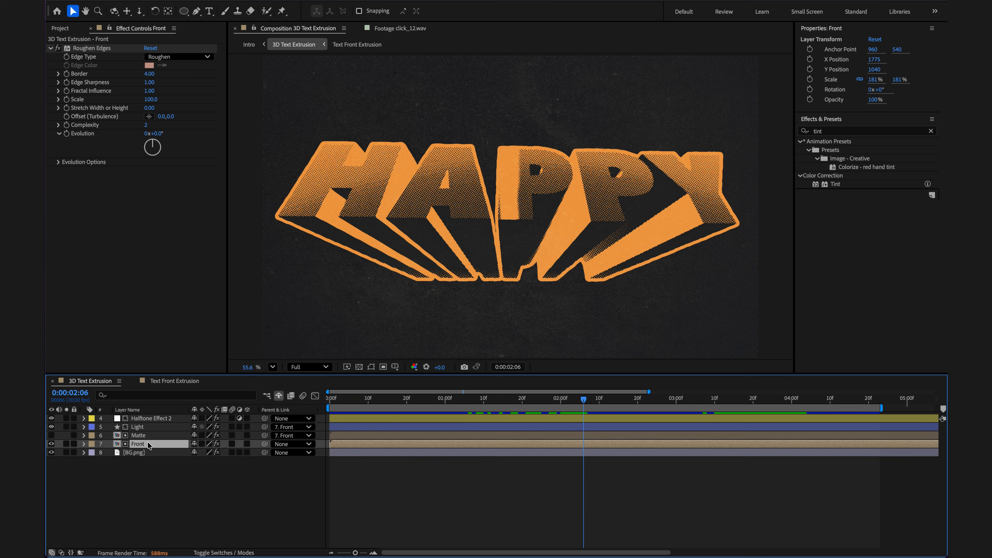
scroll(396, 254, down, 6)
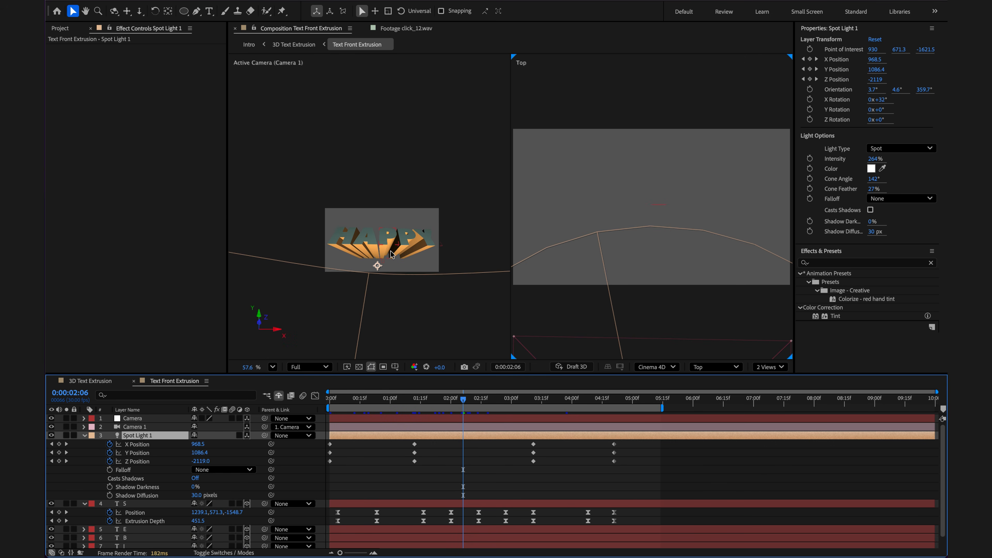
scroll(394, 248, up, 5)
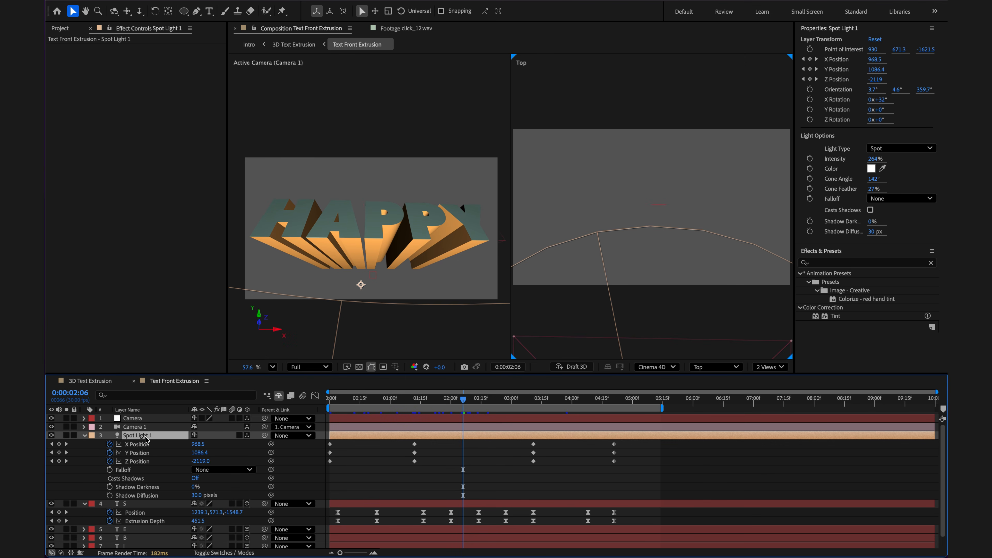
- Examine the scene in the Top view and the S layer's Extrusion Depth keyframes, moving the current time to 0:00:01:25
scroll(695, 279, down, 5)
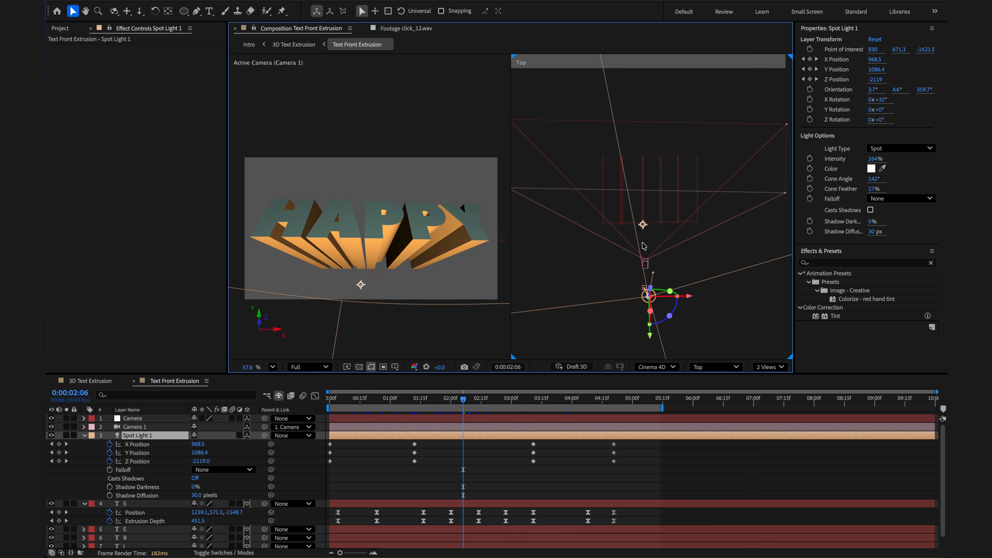
click(129, 521)
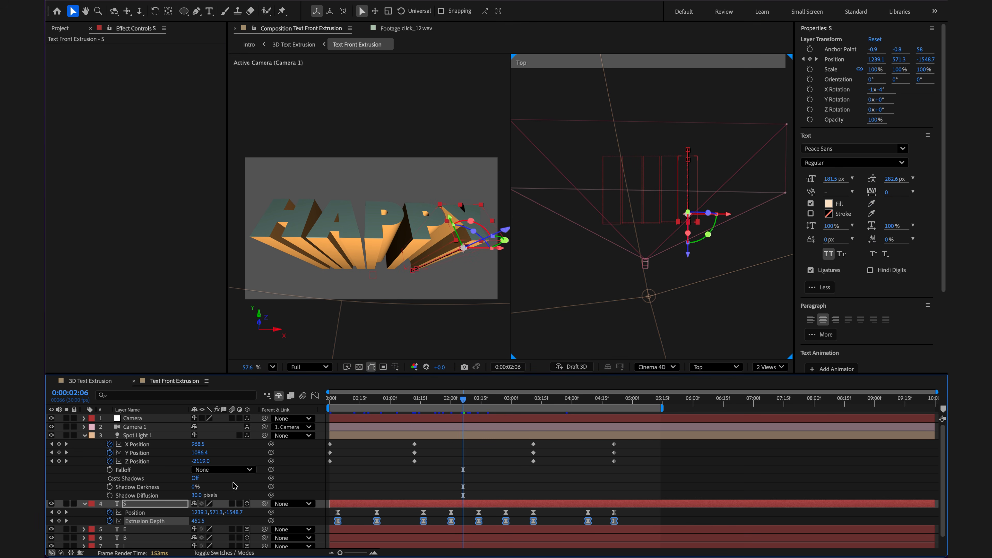
drag(463, 402, 441, 412)
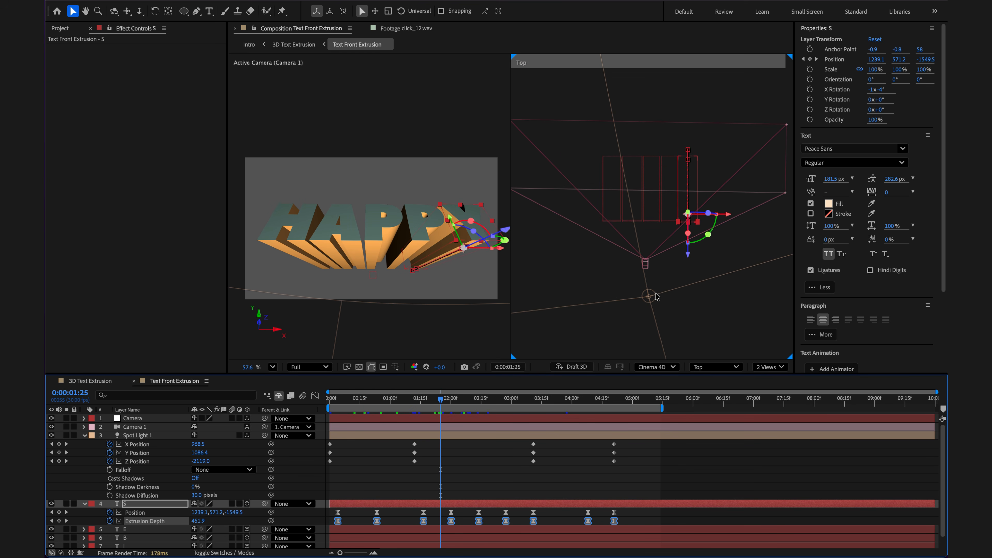
- Select Spot Light 1 and examine its X, Y and Z Position keyframes, scrubbing through the animation to see the light's movement
click(153, 436)
mouse_move(361, 285)
mouse_down()
mouse_move(355, 131)
mouse_move(361, 285)
mouse_up()
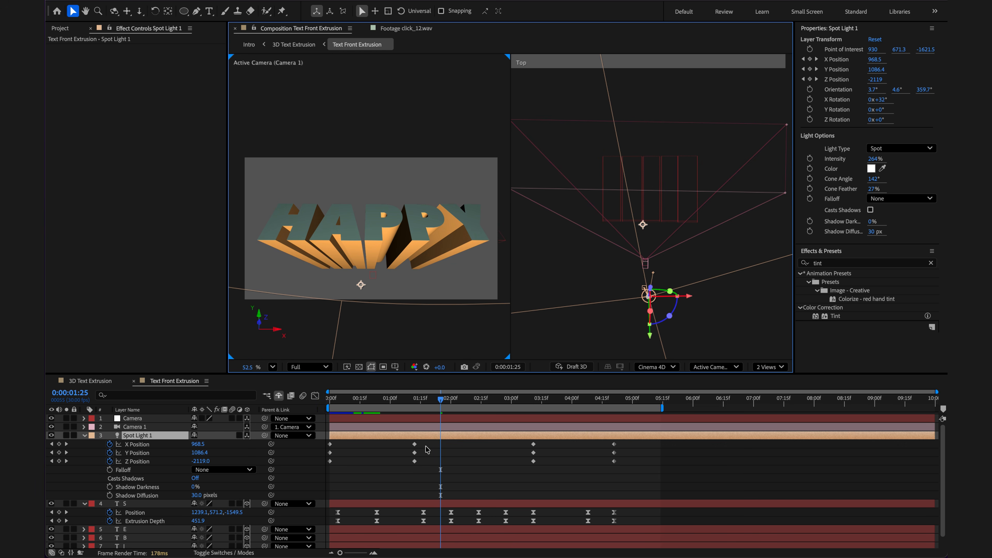
drag(425, 439, 407, 465)
drag(440, 400, 525, 401)
- Return to the 3D Text Extrusion composition and compare the text with the Halftone Effect 2 layer hidden and shown
key(Tab)
click(289, 425)
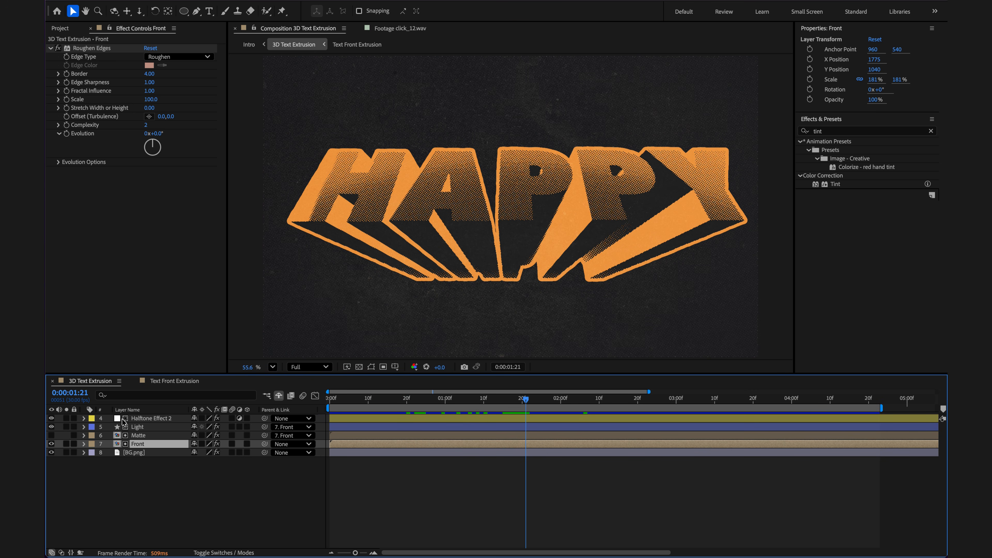
click(51, 419)
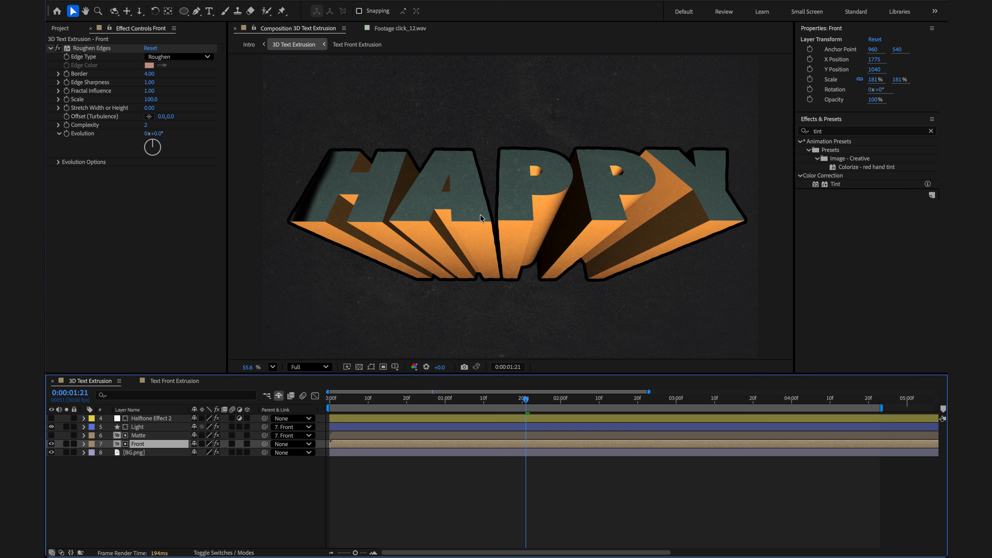
click(51, 418)
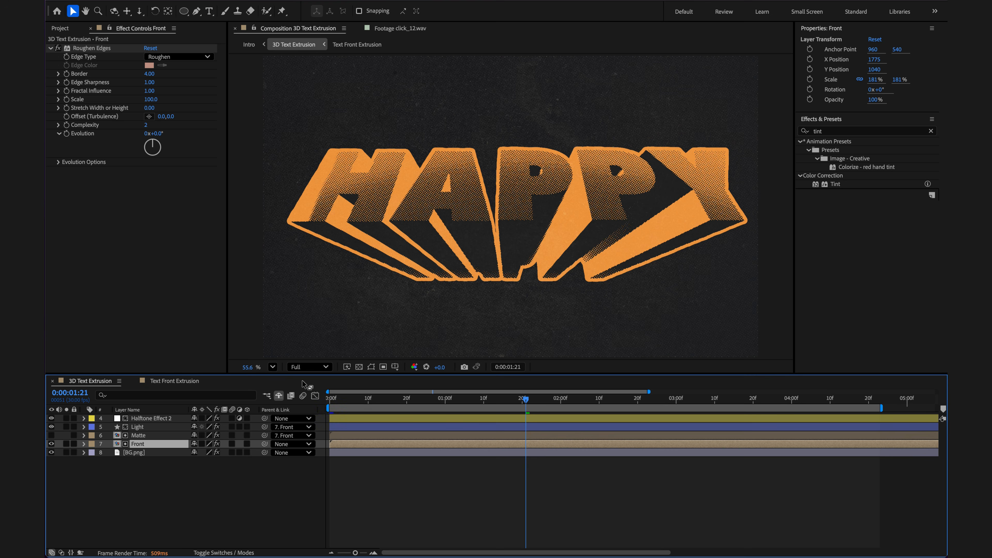
drag(538, 402, 737, 375)
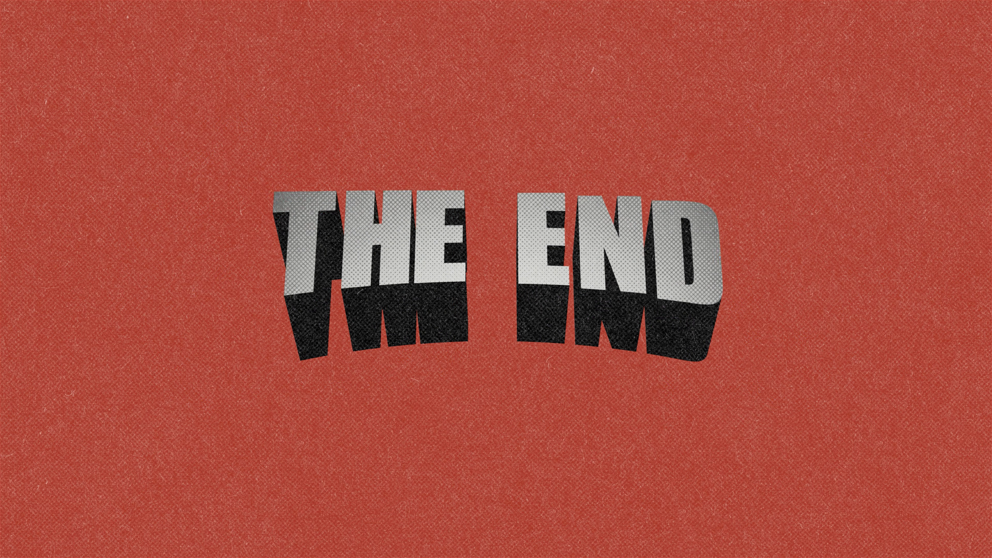